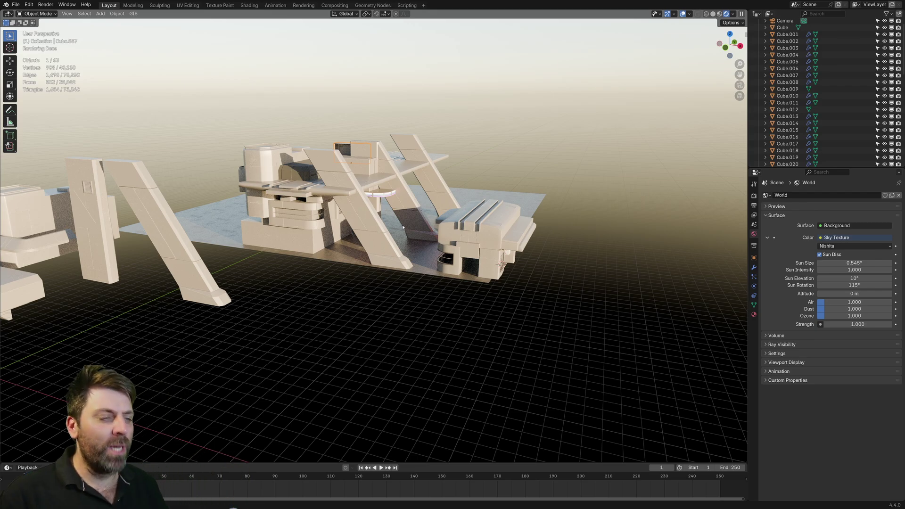
scroll(403, 228, "up", 5)
scroll(428, 243, "up", 2)
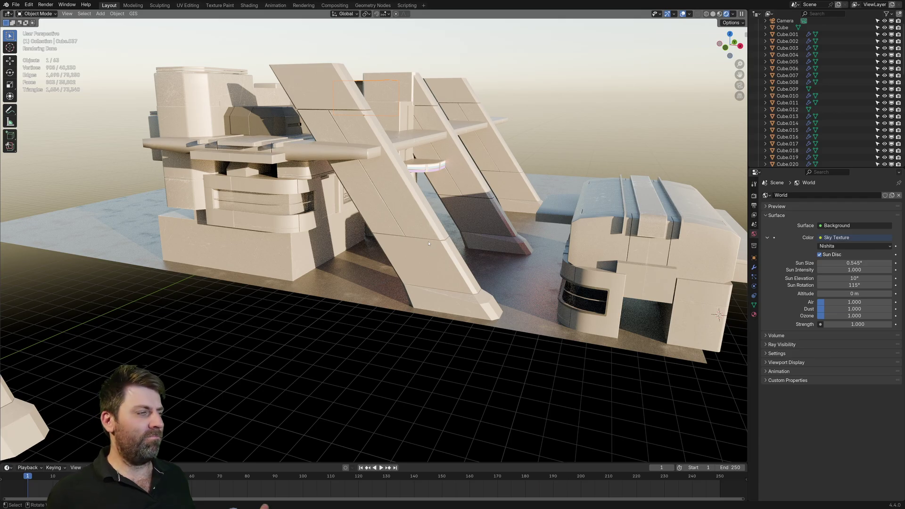
middle_click_drag(428, 243, 360, 394)
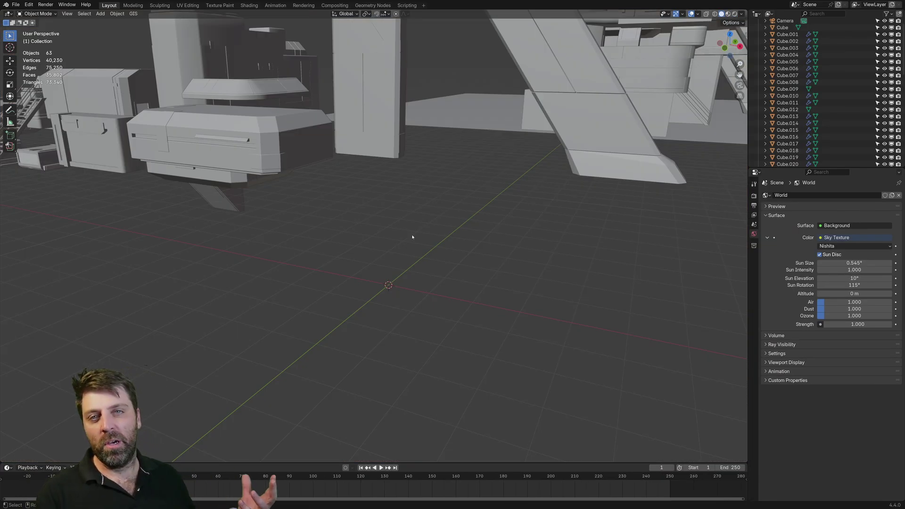
- Add a plane at the world origin and move its front edge 1 m along Y so it meets the X axis
key("shift+a")
left_click(429, 235)
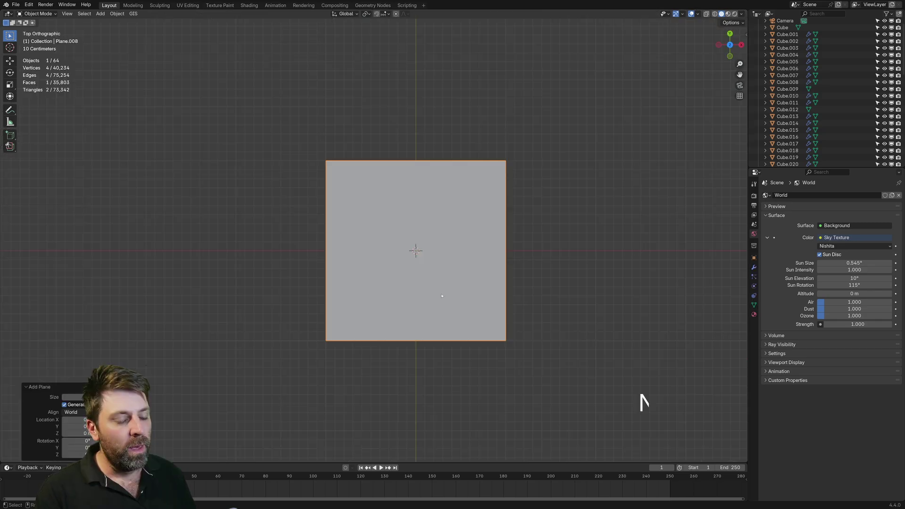
key("Tab")
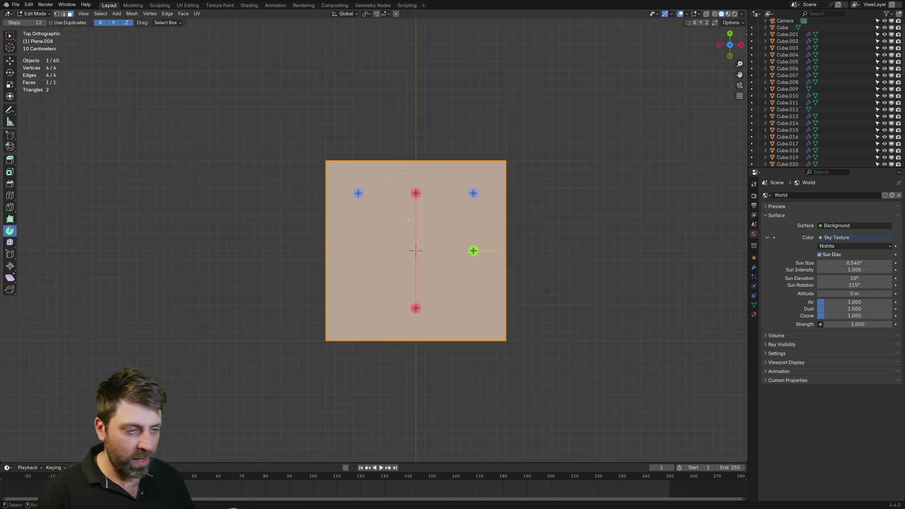
key("2")
left_click(448, 359)
key("g")
key("y")
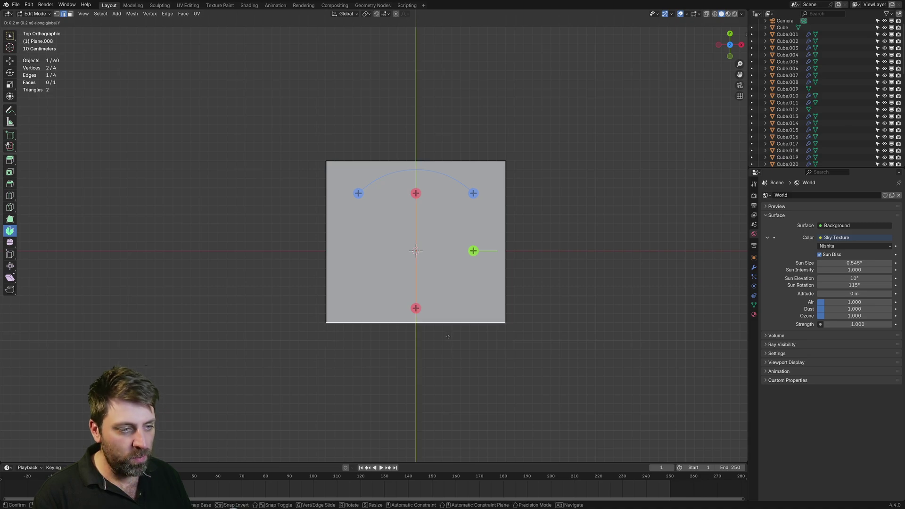
key("Return")
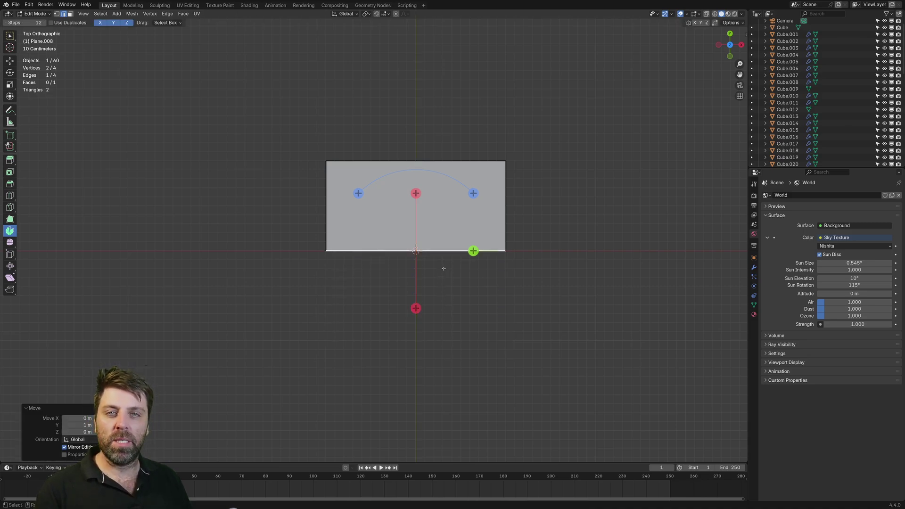
- Move the entire rectangular face 1 m along X so its corner sits on the origin
middle_click_drag(443, 268, 427, 279, "shift")
key("a")
key("g")
key("x")
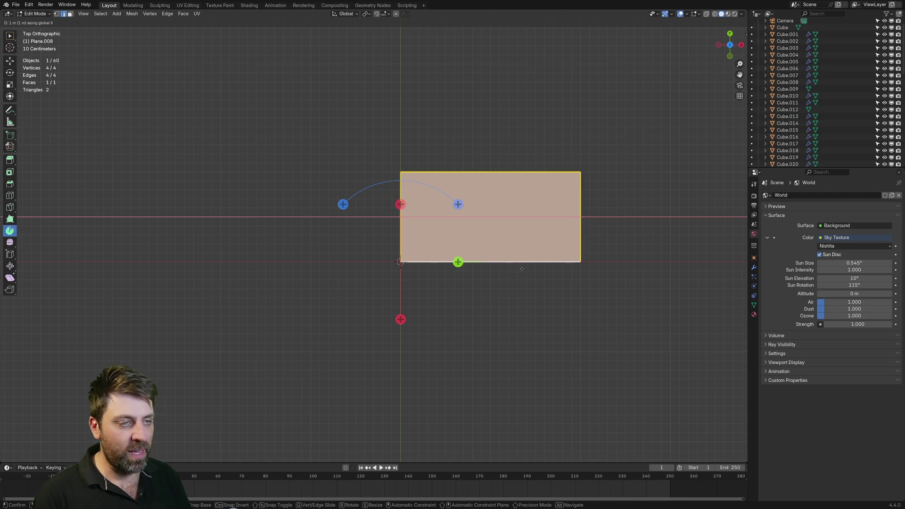
key("Return")
middle_click_drag(552, 284, 536, 295, "shift")
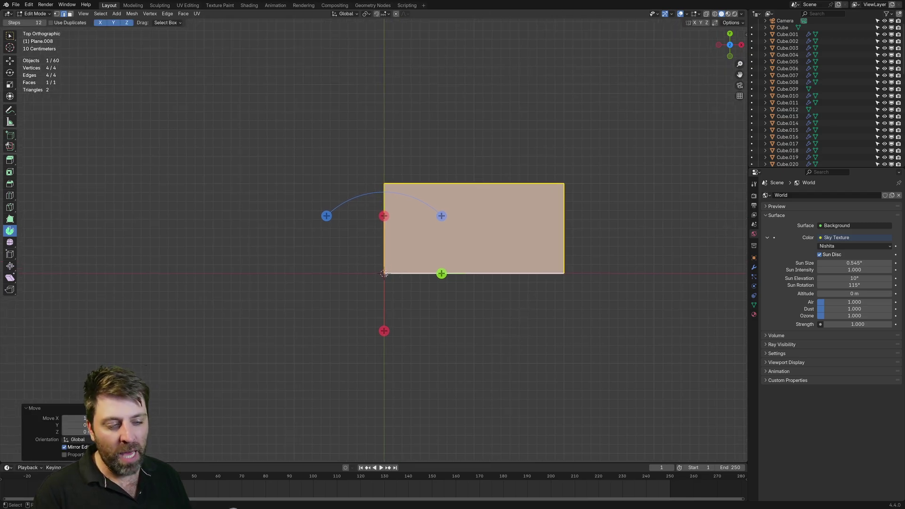
middle_click_drag(485, 291, 455, 299, "shift")
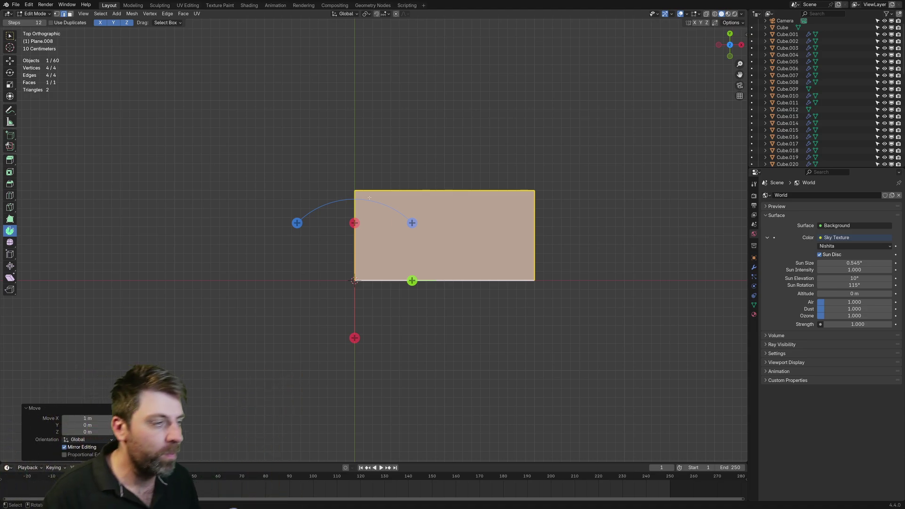
- Move the rectangle's edge farthest from the origin -0.5 m along X to shorten it
left_click(551, 265)
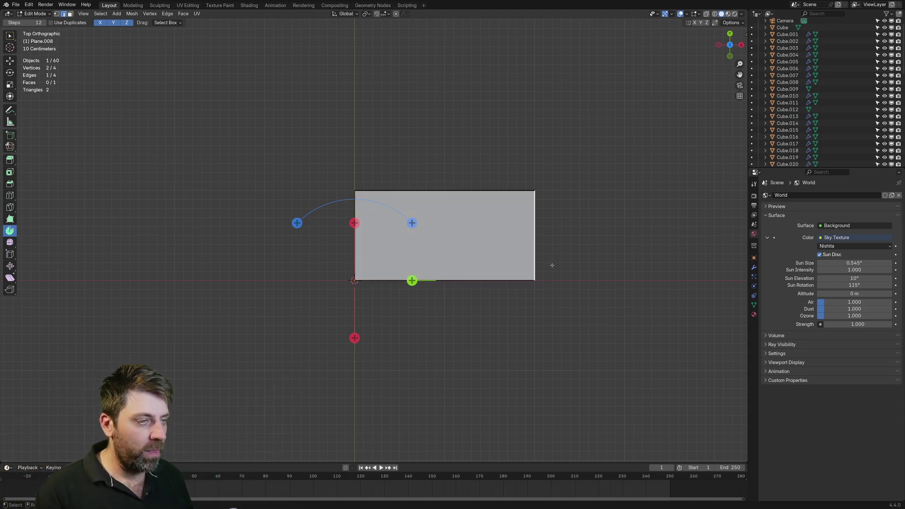
key("g")
key("x")
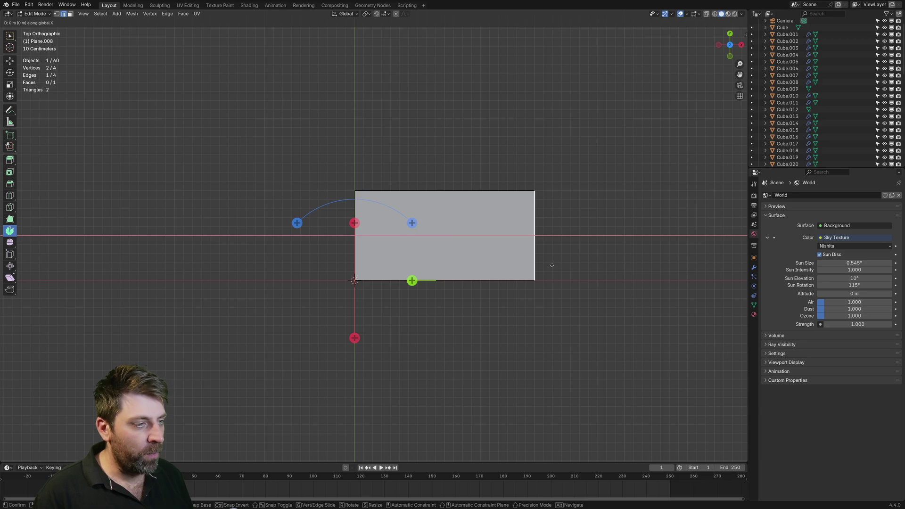
type(".5-")
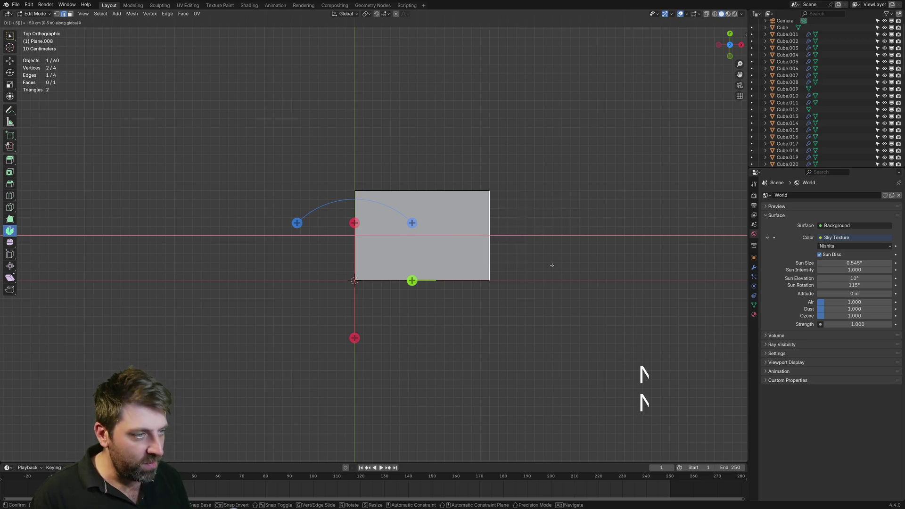
key("Return")
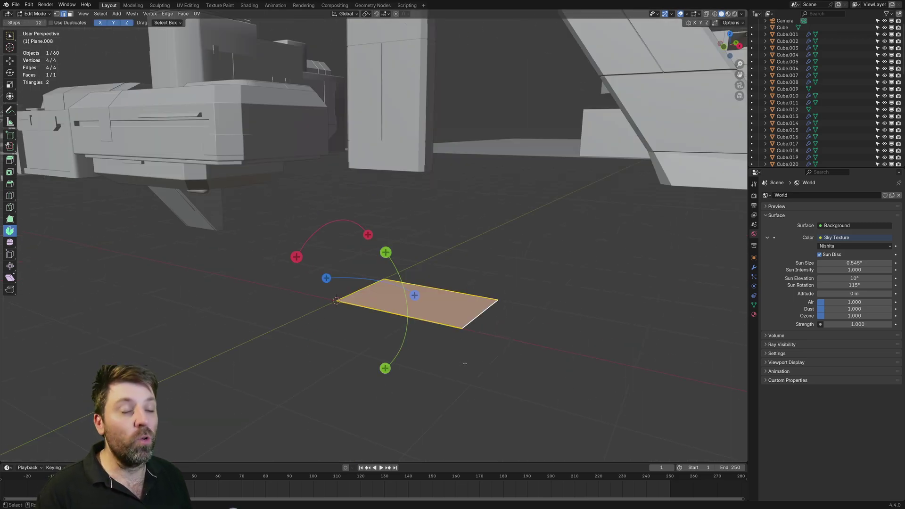
- Extrude the rectangle 1 m upward into a box and extrude the box's +X end face 1 m outward
type("e1..5")
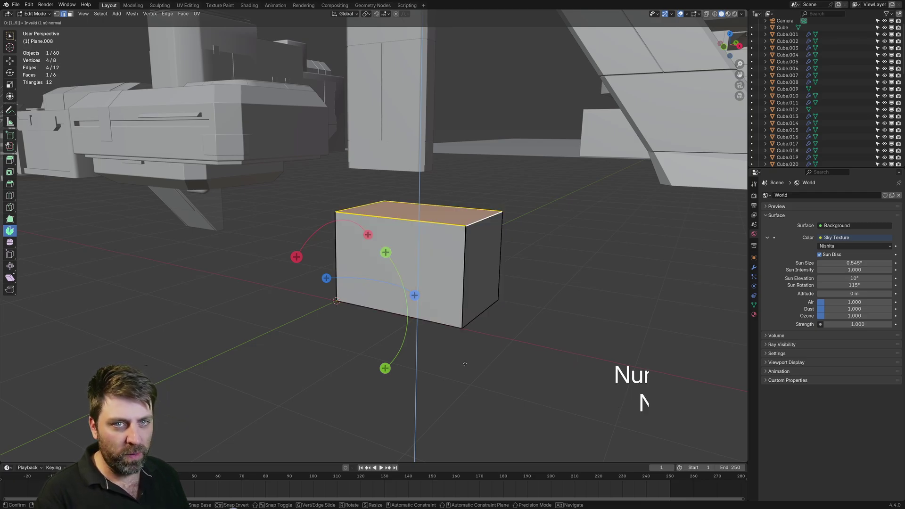
key("KP_Enter")
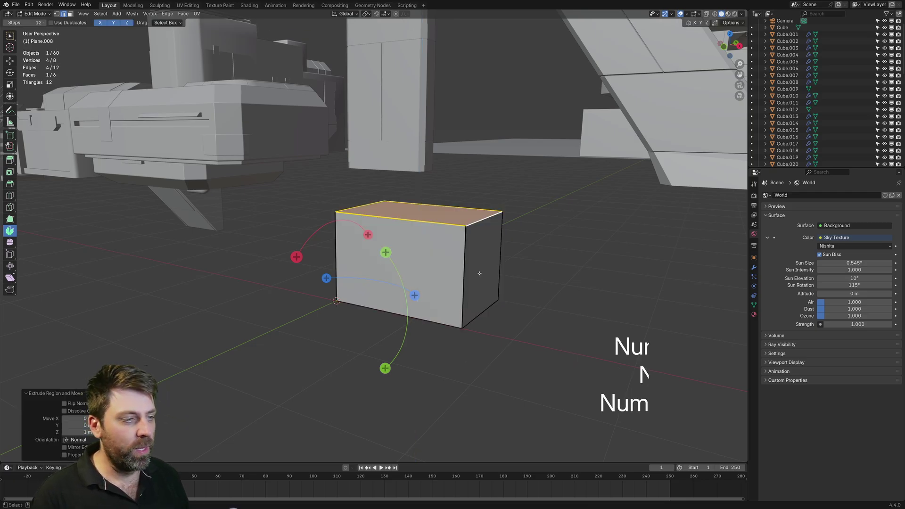
middle_click_drag(479, 272, 491, 364)
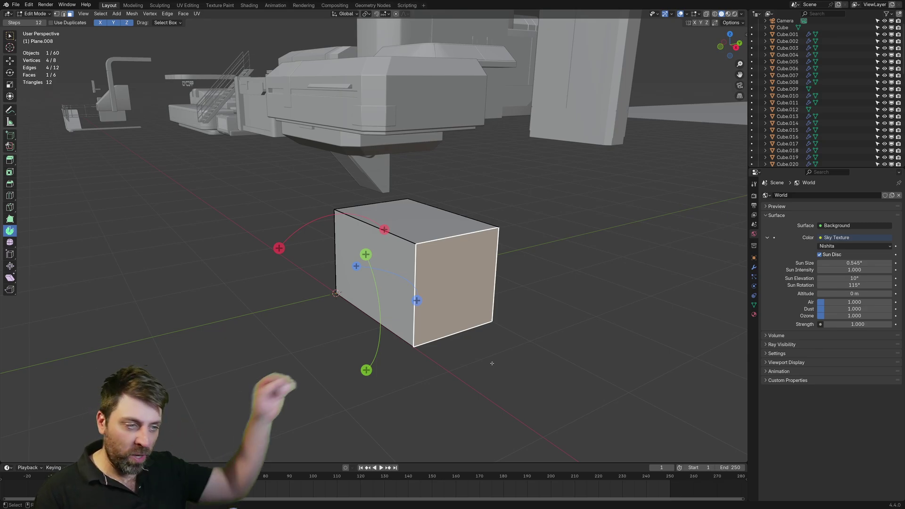
key("e")
key("1")
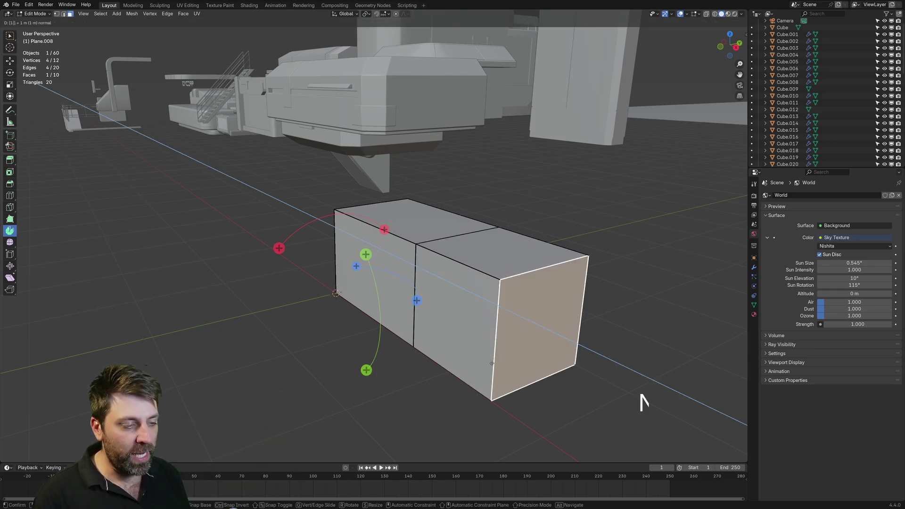
key("Return")
- Extrude the +Y side face of the end block 1.5 m outward to form an L-shaped base
middle_click_drag(512, 361, 395, 363)
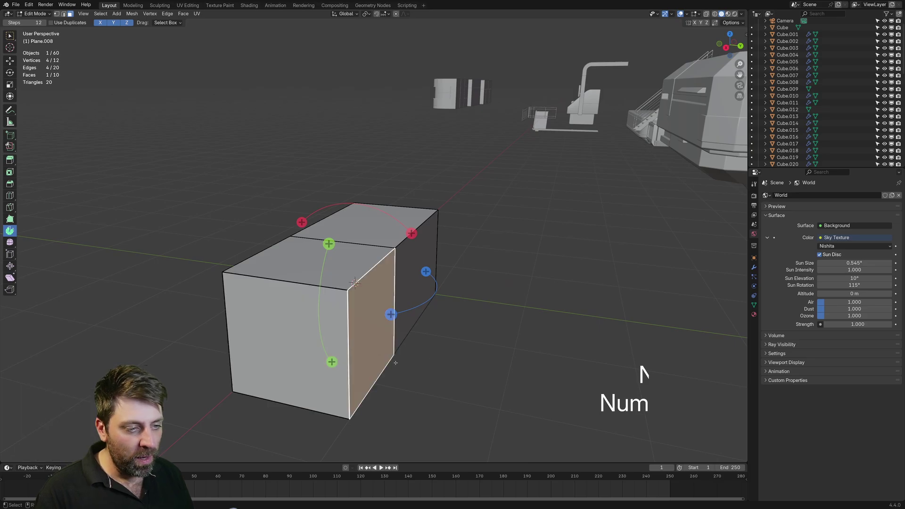
key("e")
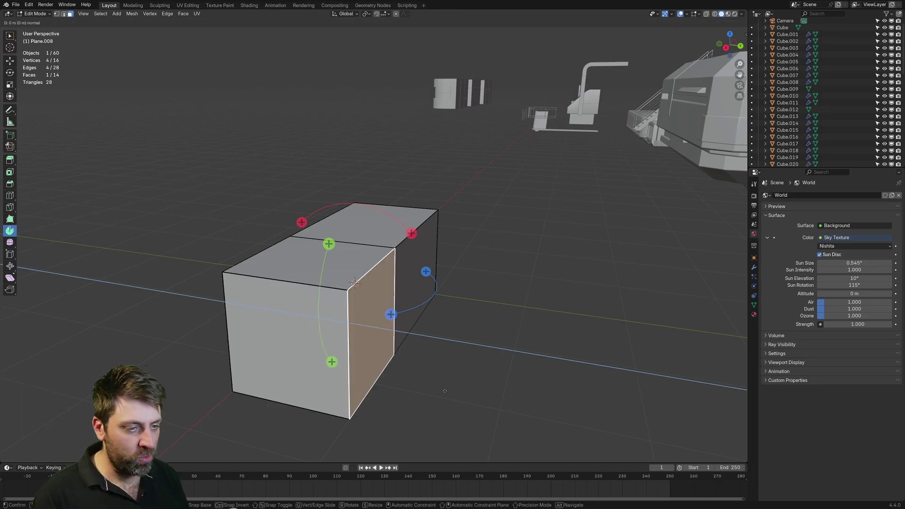
key("1")
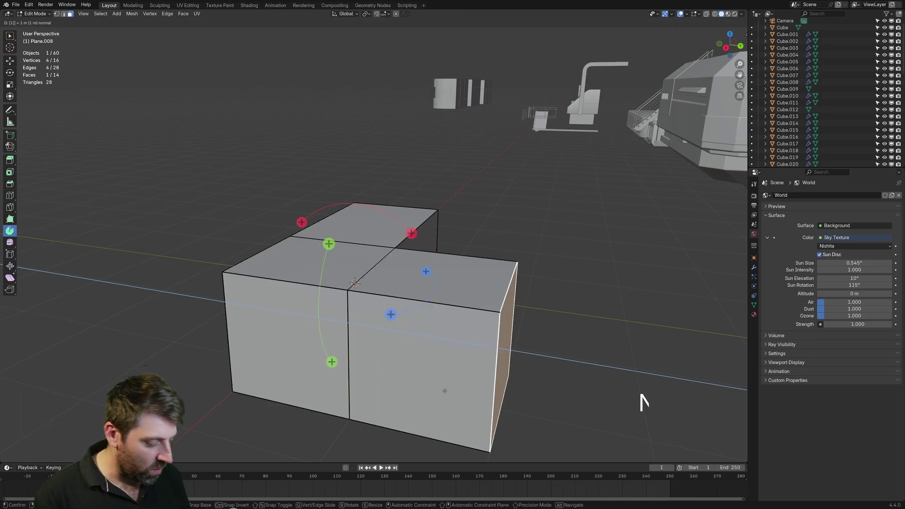
key("period")
key("5")
key("Return")
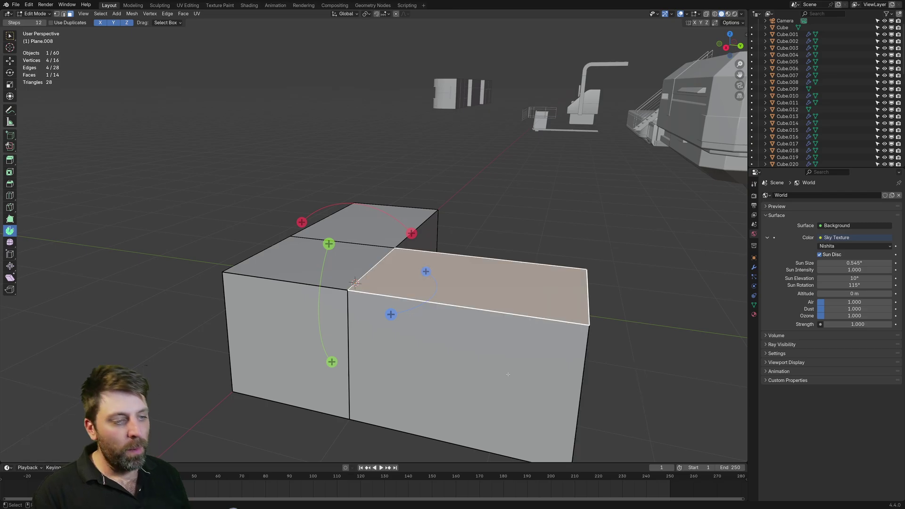
- Extrude the top face of the newly added side block 1.5 m upward
type("e")
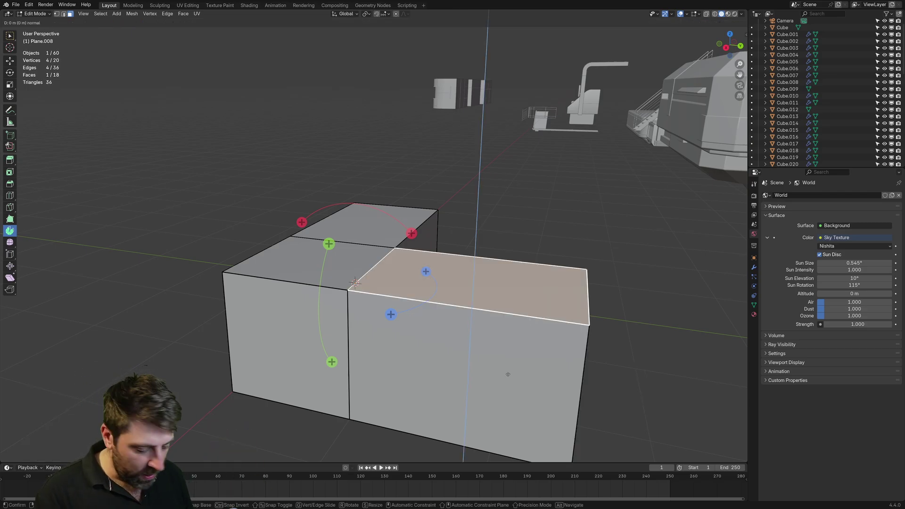
type("1.5")
key("Return")
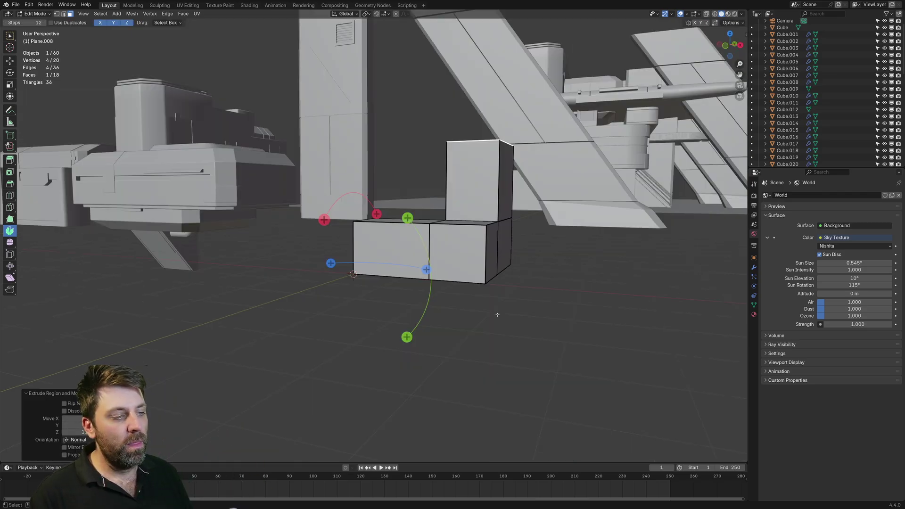
- In a front wireframe view, move the whole mesh 0.5 m up along Z
key("KP_1")
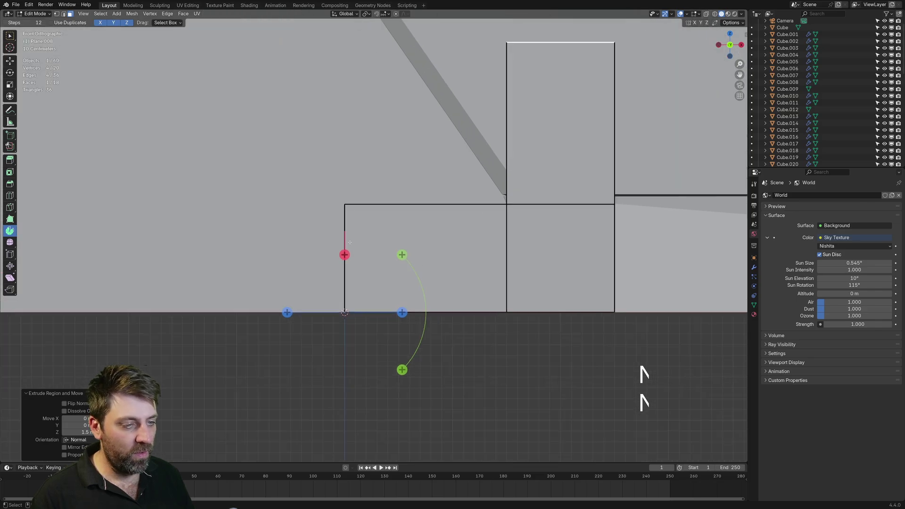
key("z")
left_click(371, 331)
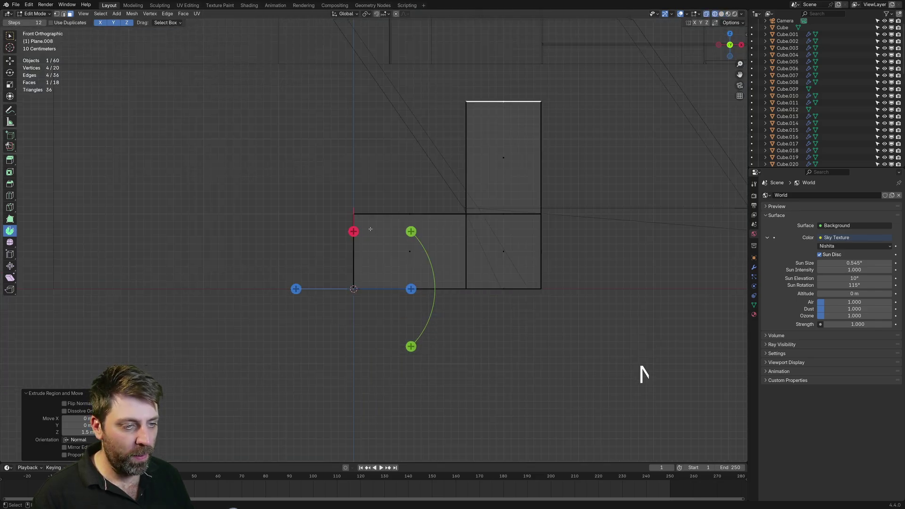
key("a")
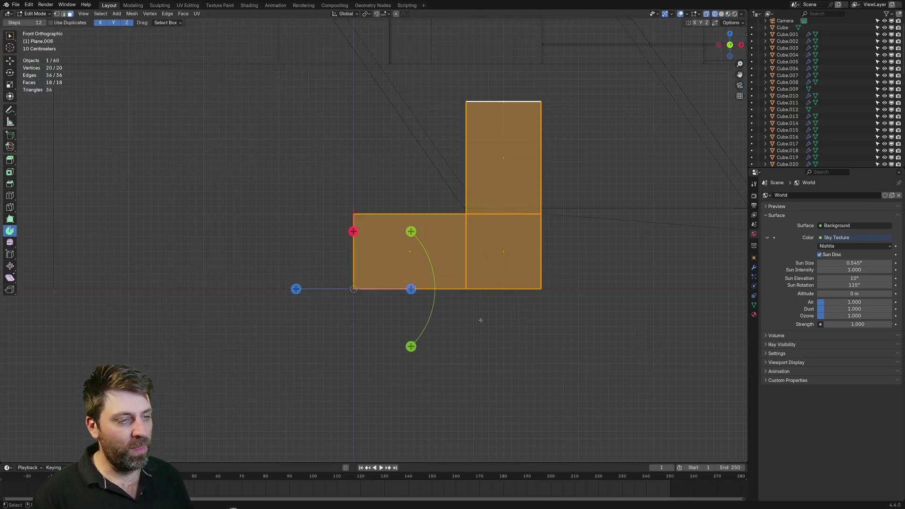
key("g")
key("z")
key("1")
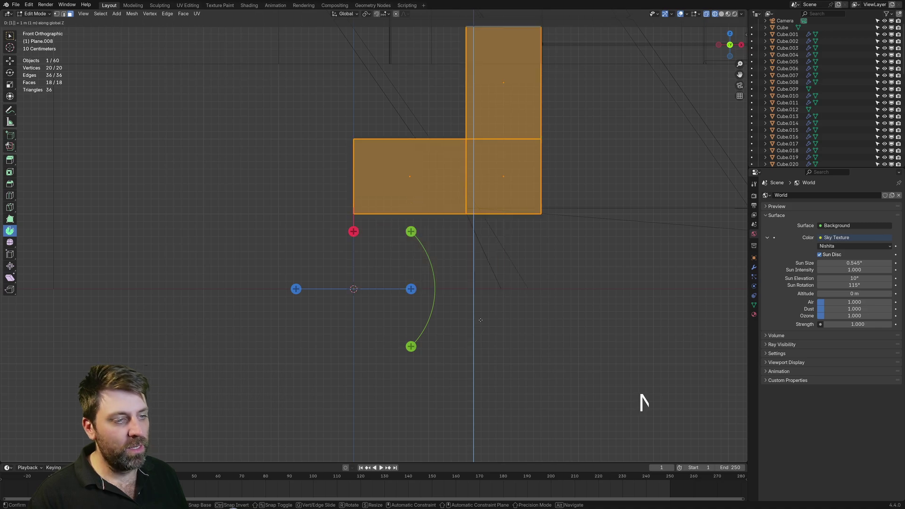
key("BackSpace")
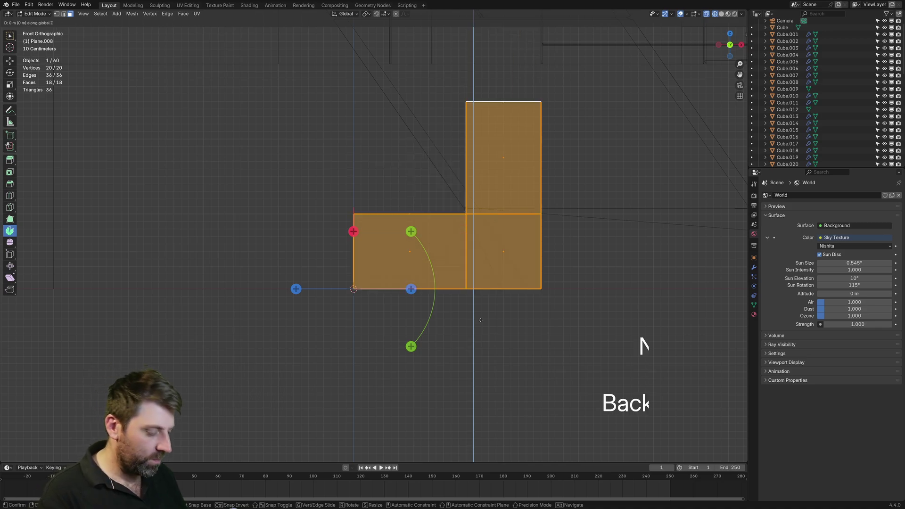
type(".5")
key("KP_Enter")
- Select bottom faces of the L-shaped base, move them -0.5 m along Z, and return to Object Mode
left_click(492, 259)
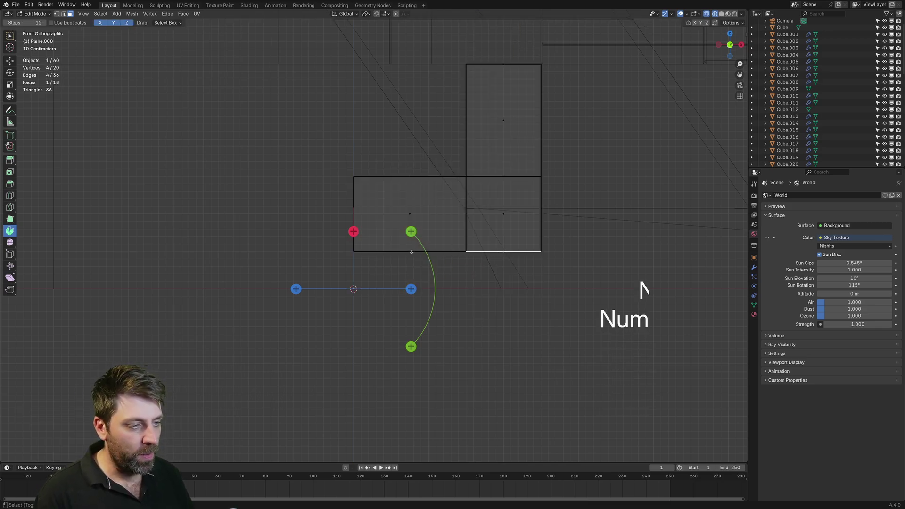
left_click(450, 259, "shift")
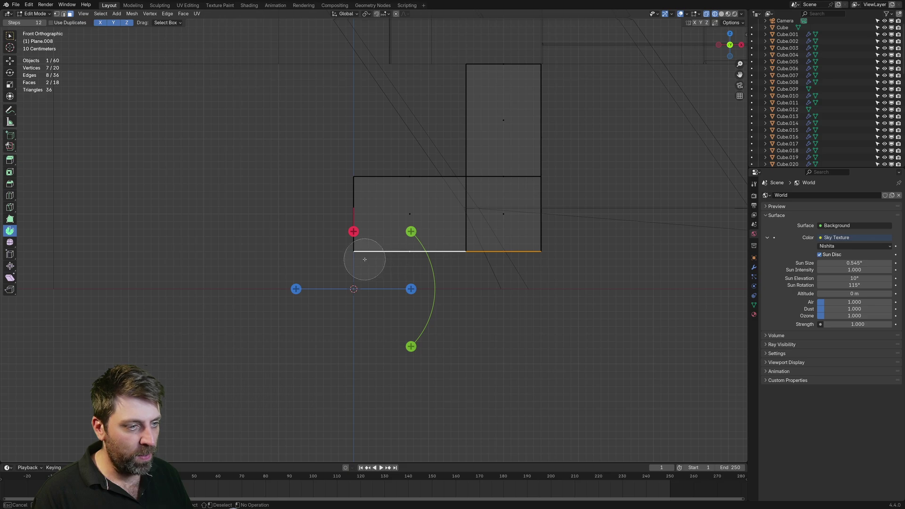
type("gz")
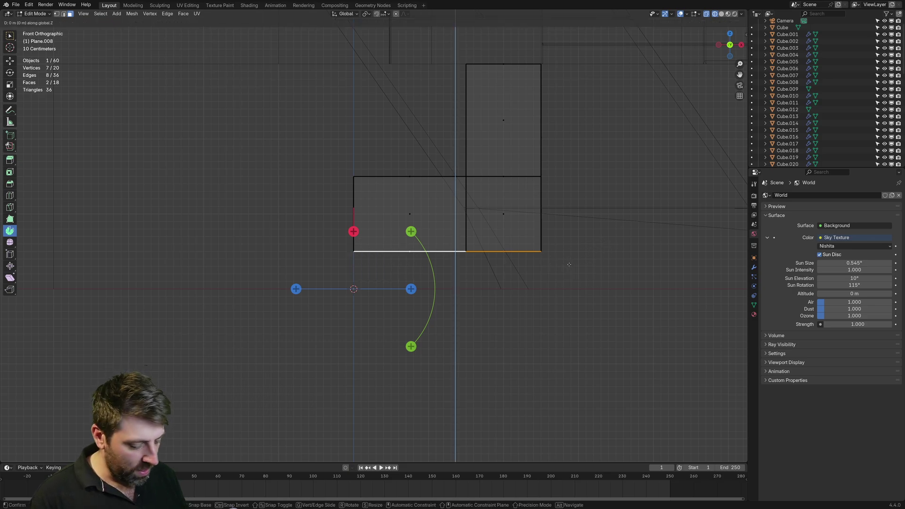
type("-.5")
key("Return")
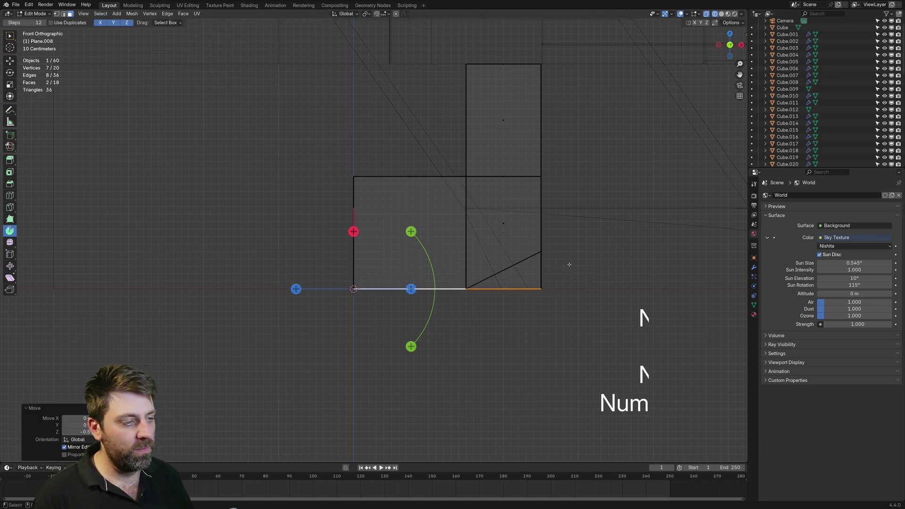
middle_click_drag(569, 265, 505, 282)
key("Tab")
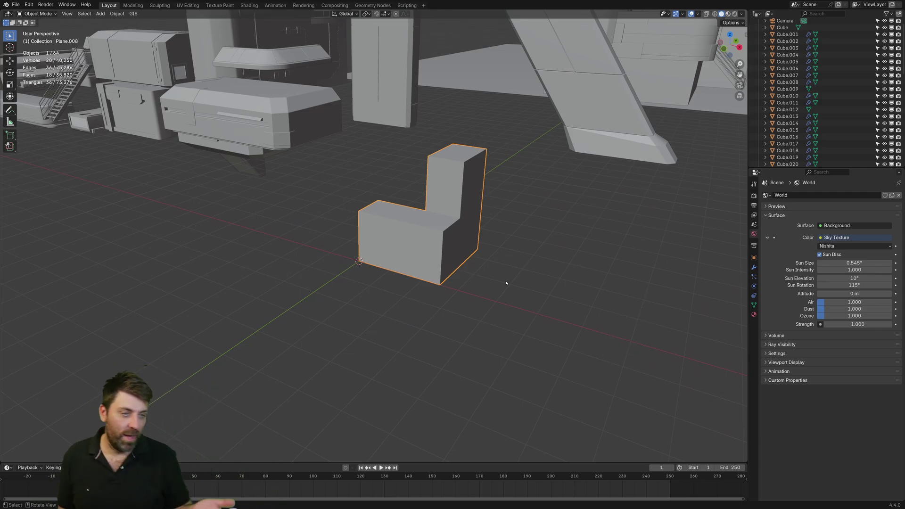
- Delete the block's outer side, back and bottom faces, keeping only the top faces, the tower's inner riser and the lower end face
scroll(475, 258, "up", 2)
middle_click_drag(476, 259, 474, 258)
key("Tab")
left_click(406, 247)
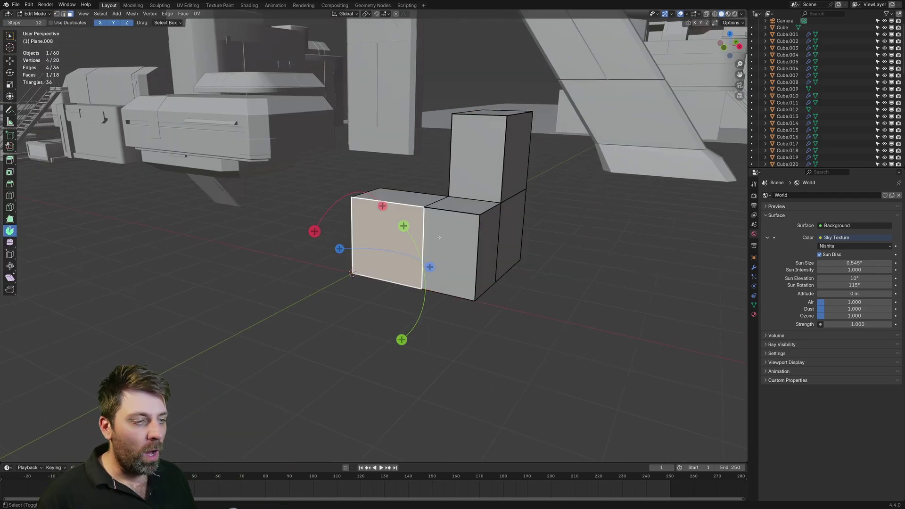
left_click(452, 250, "shift")
left_click(489, 244, "shift")
left_click(508, 229, "shift")
left_click(512, 155, "shift")
middle_click_drag(511, 155, 536, 186)
left_click(382, 151, "shift")
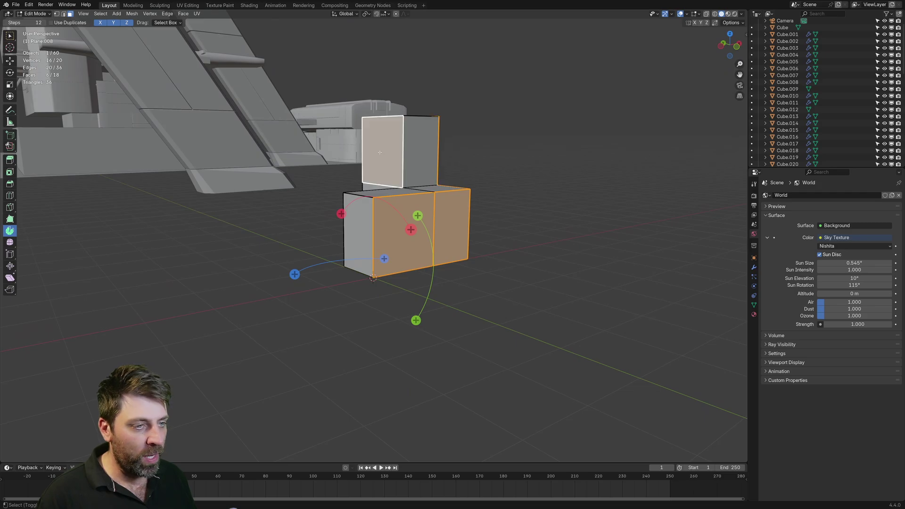
middle_click_drag(382, 153, 441, 201)
left_click(381, 243, "shift")
key("ctrl+z")
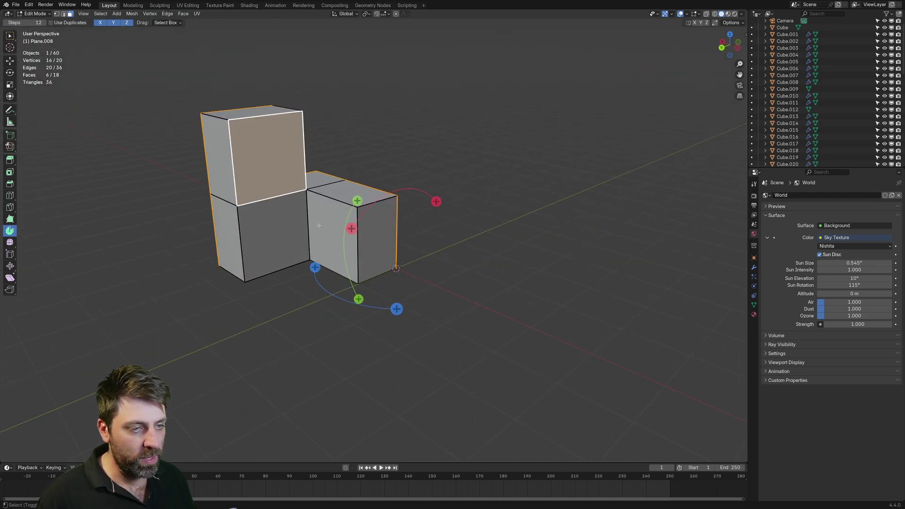
left_click(332, 234, "shift")
left_click(258, 214, "shift")
left_click(222, 183, "shift")
left_click(228, 228, "shift")
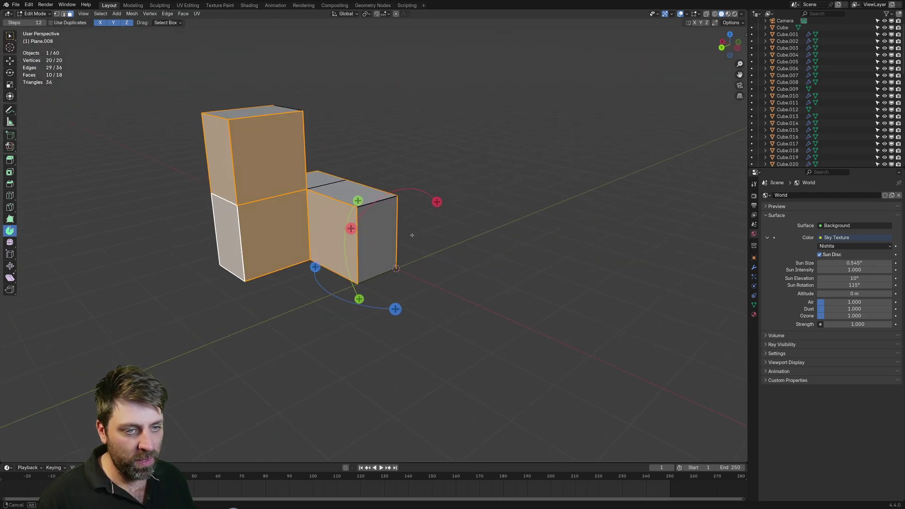
middle_click_drag(565, 292, 476, 344)
left_click(409, 304, "shift")
left_click(309, 314, "shift")
left_click(347, 288, "shift")
key("x")
left_click(324, 362)
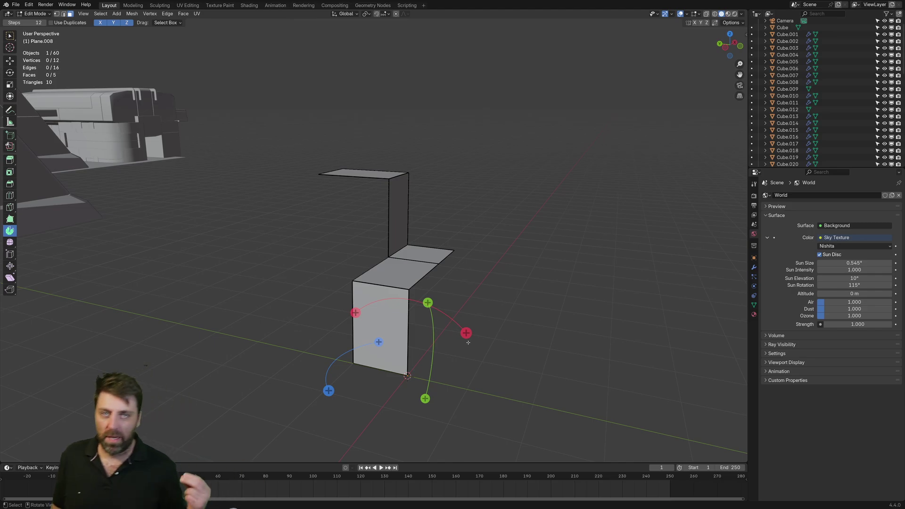
- Bevel the riser's top edge and the lower end face's top edge together, about 2.98 m wide, to form two ramps
middle_click_drag(468, 343, 465, 255)
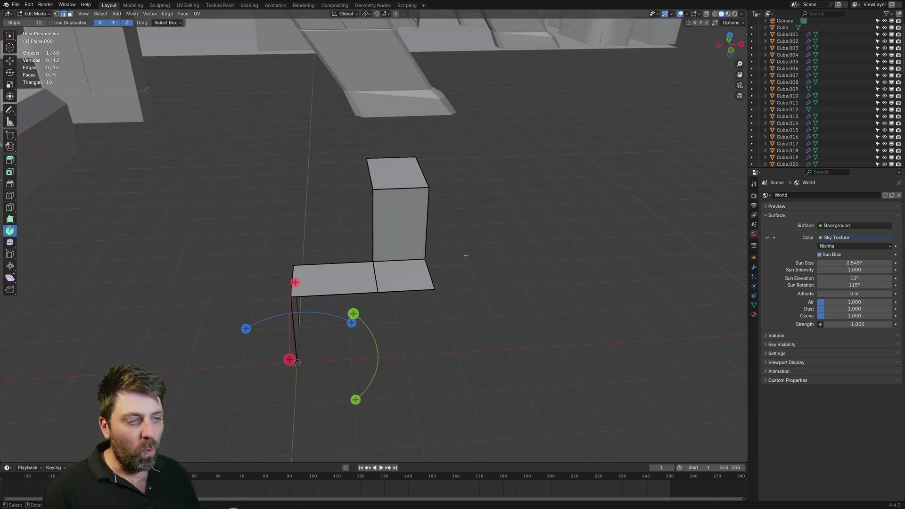
left_click(401, 190)
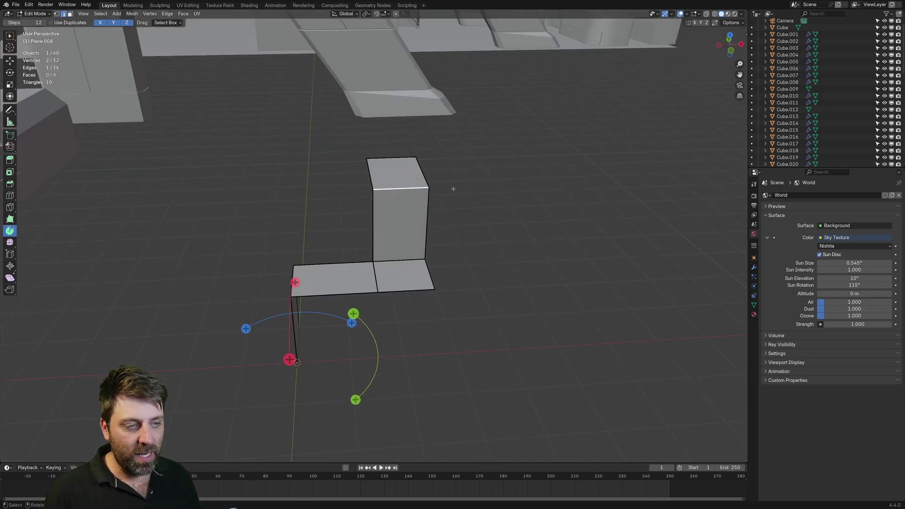
middle_click_drag(411, 203, 473, 223)
left_click(365, 306, "shift")
middle_click_drag(504, 281, 484, 340, "shift")
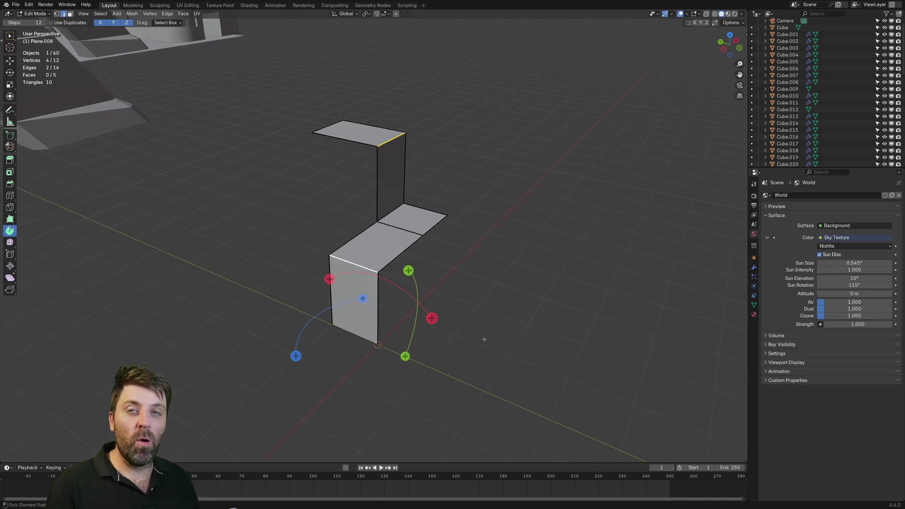
key("ctrl+b")
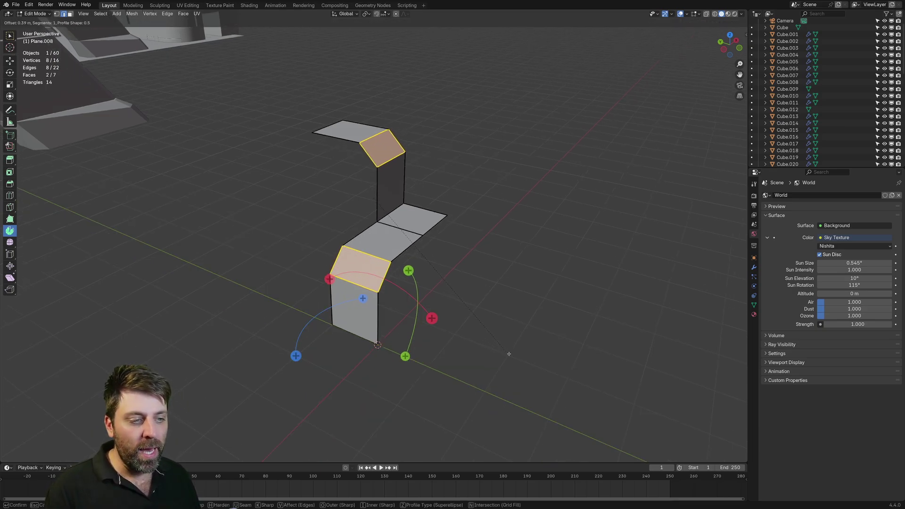
left_click(627, 439)
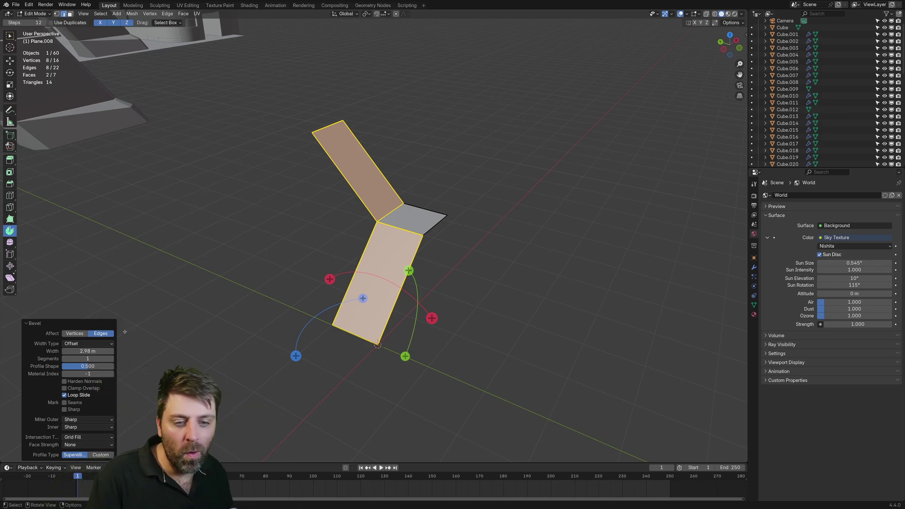
- Give the bevel a custom profile using the Steps preset
left_click(101, 454)
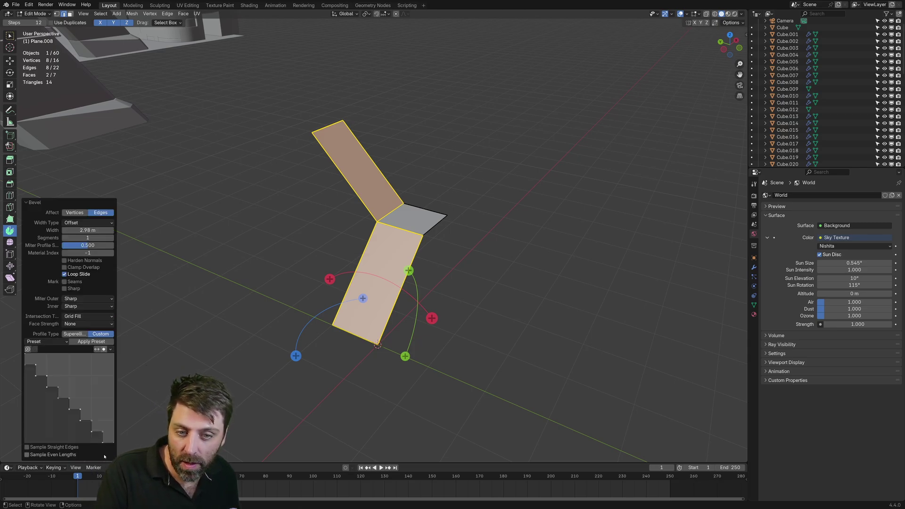
left_click(58, 342)
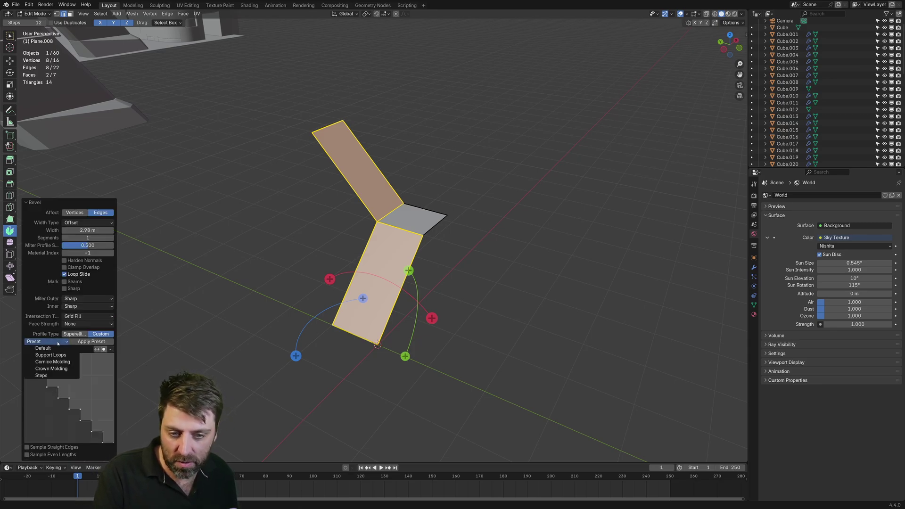
left_click(53, 375)
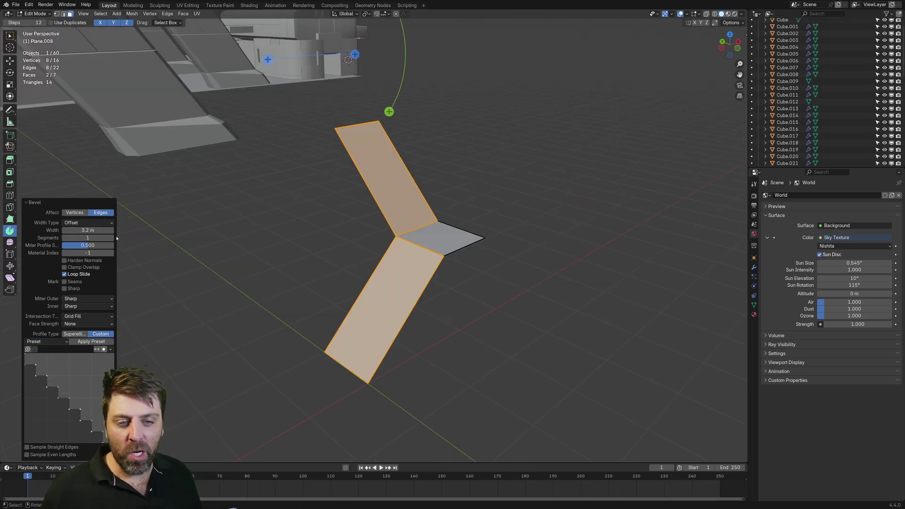
- Raise the bevel to 16 segments so both ramps become even stair flights
left_click(111, 238)
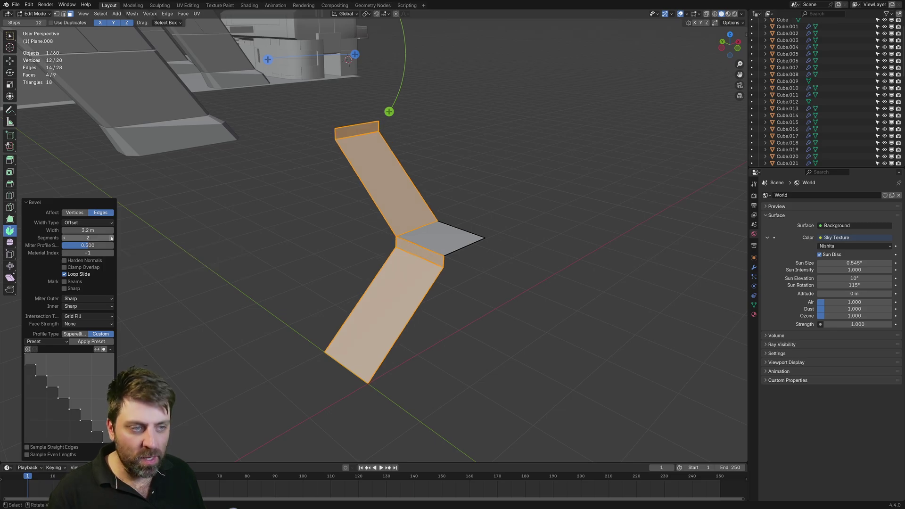
left_click(112, 238)
left_click(112, 238)
left_click(111, 238)
left_click(112, 238)
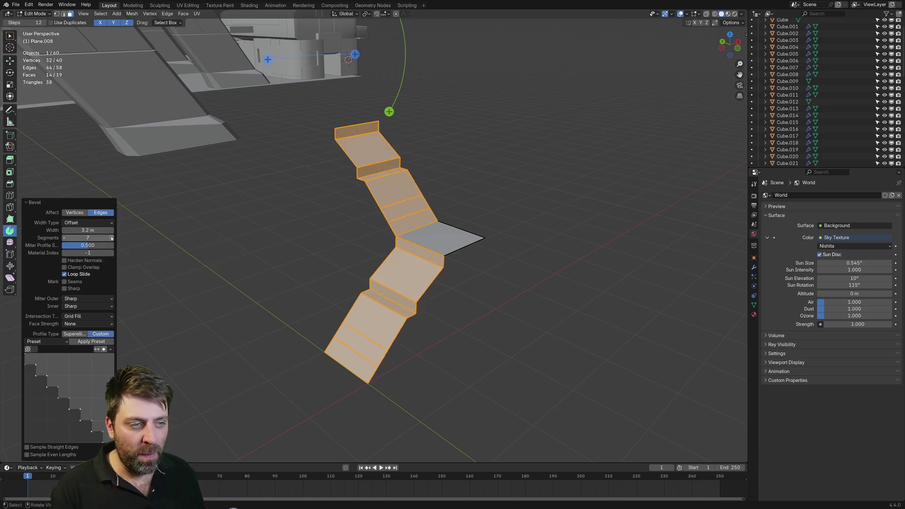
left_click(112, 238)
left_click(112, 238)
left_click(112, 238)
left_click(111, 237)
left_click(111, 237)
left_click(112, 238)
left_click(112, 237)
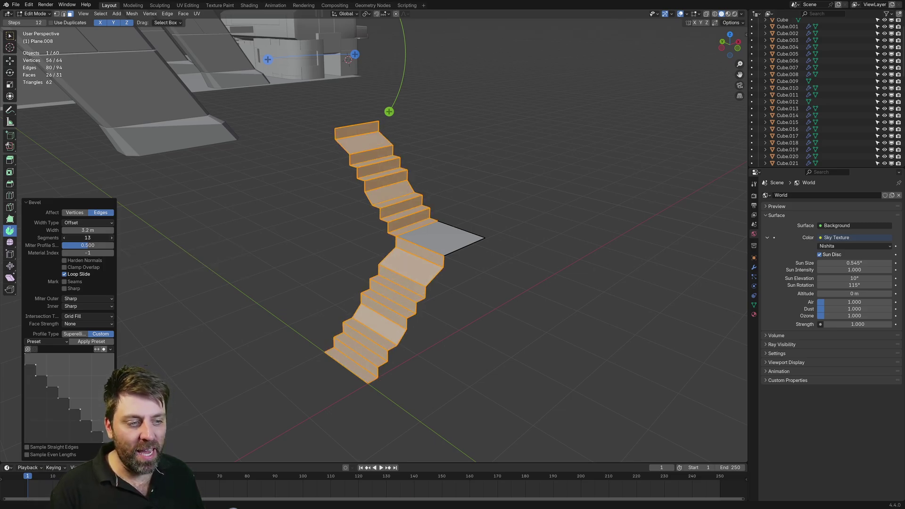
left_click(112, 238)
left_click(112, 238)
left_click(111, 238)
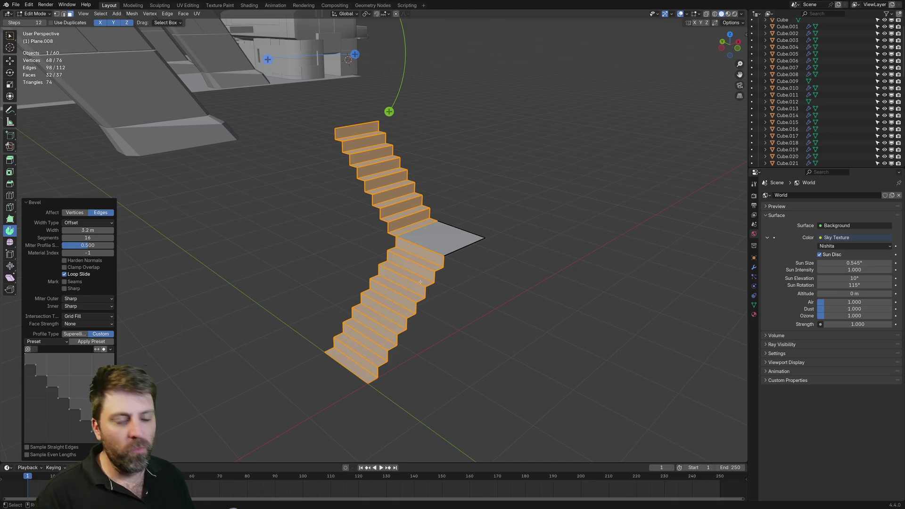
- Merge all vertices of the staircase mesh by distance
key("a")
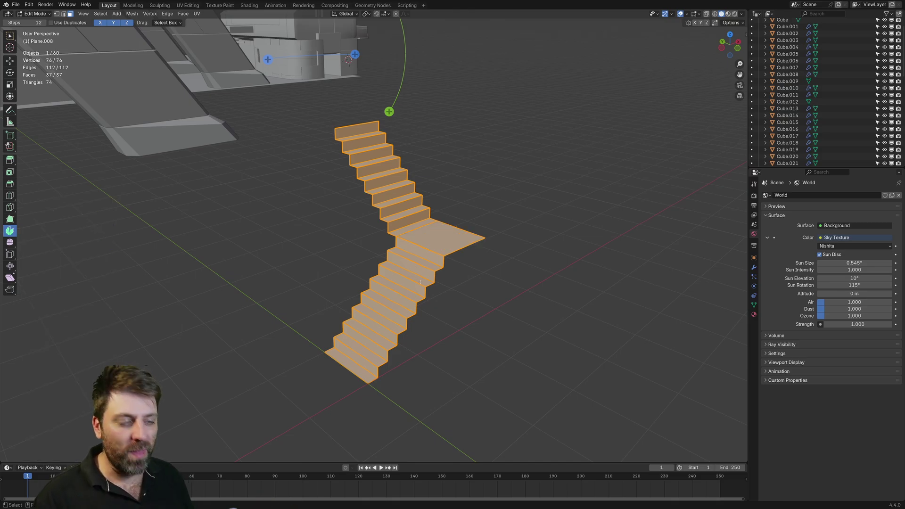
key("m")
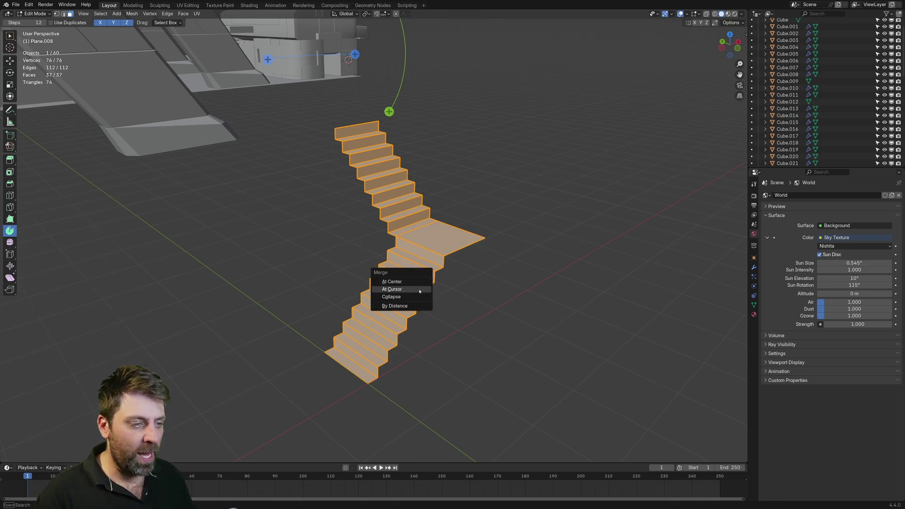
left_click(394, 306)
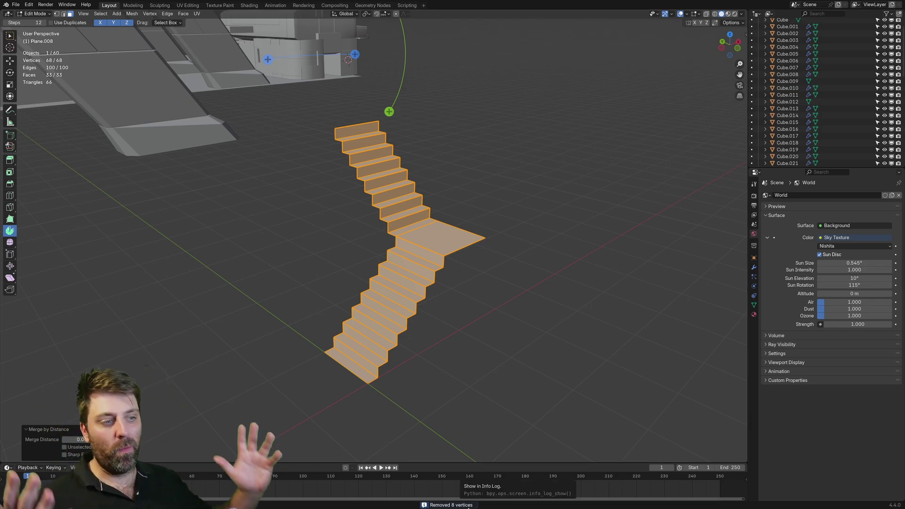
- Duplicate the landing corners and the stairs' top and bottom end vertices in place, separate them into a new object, and return to Object Mode
key("1")
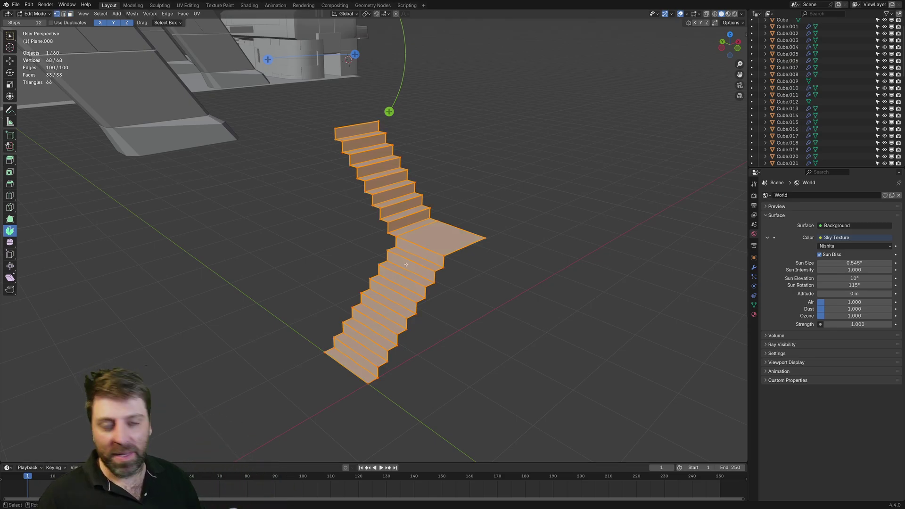
left_click(324, 352)
left_click(396, 236, "shift")
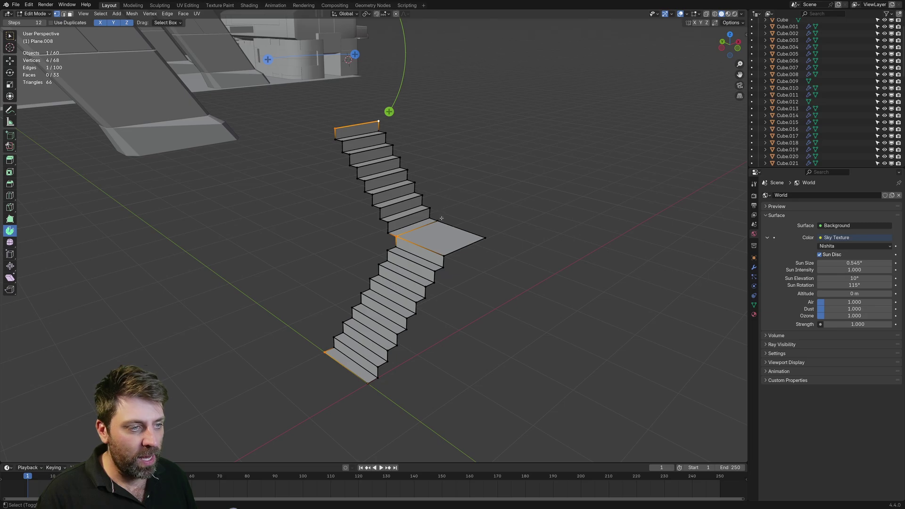
left_click(475, 241, "shift")
left_click(438, 256, "shift")
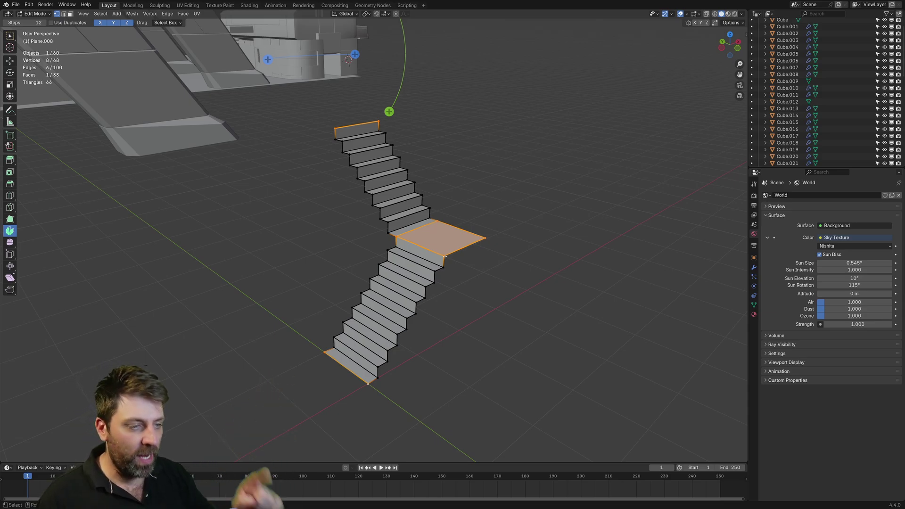
key("shift+d")
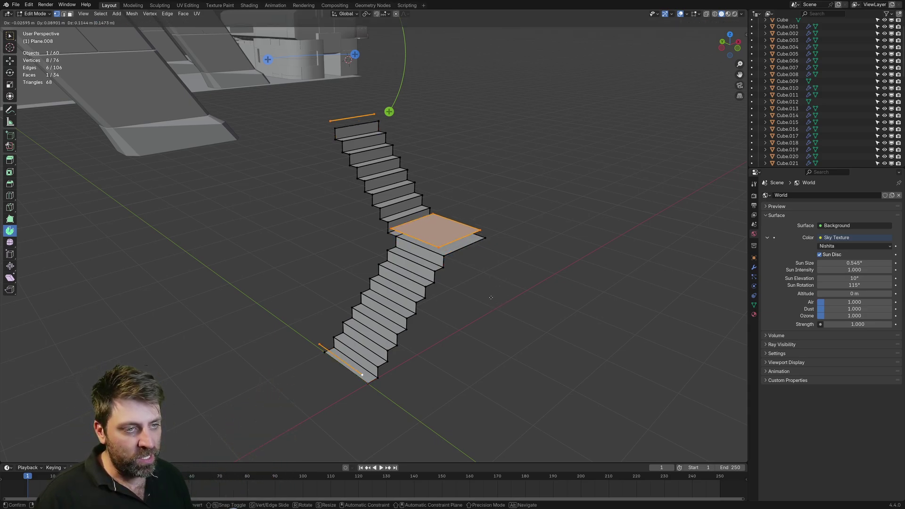
right_click(492, 275)
key("p")
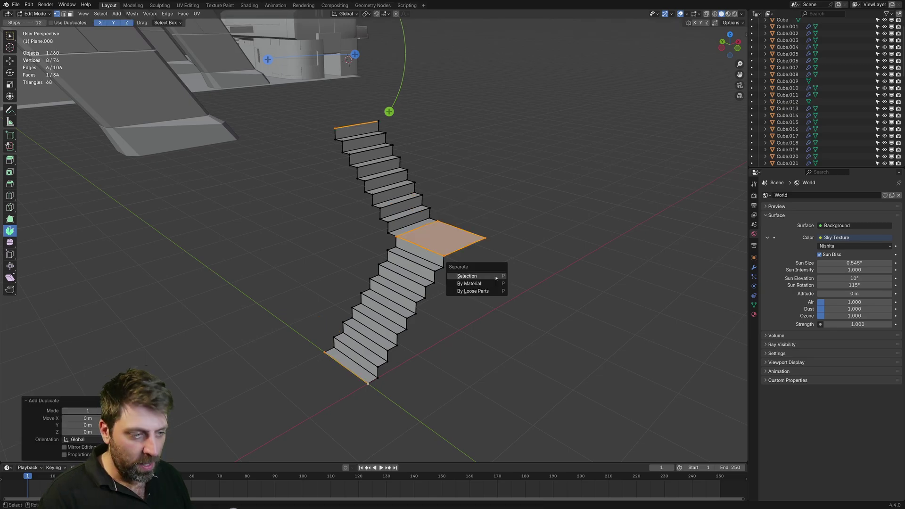
left_click(494, 276)
key("Tab")
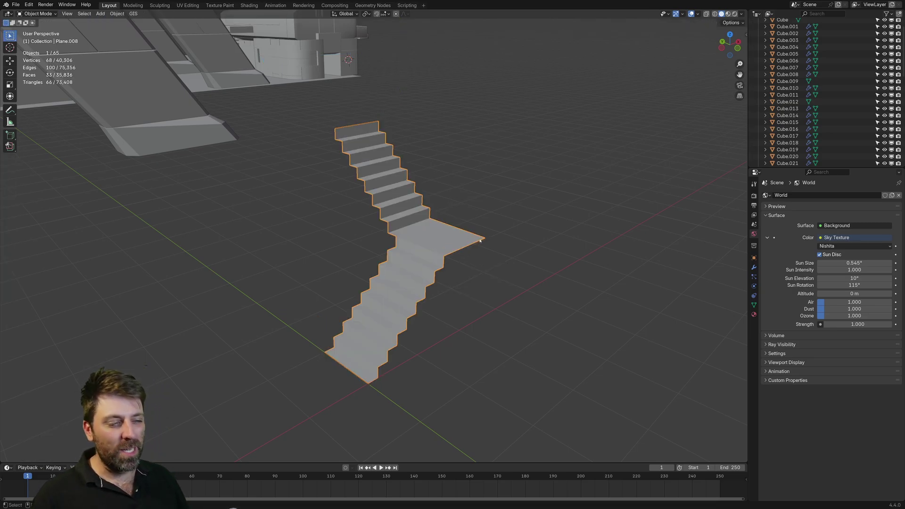
- Switch to wireframe shading and open the separated landing outline object in Edit Mode
key("z")
left_click(456, 240)
left_click(484, 246)
left_click(481, 242)
left_click(480, 241)
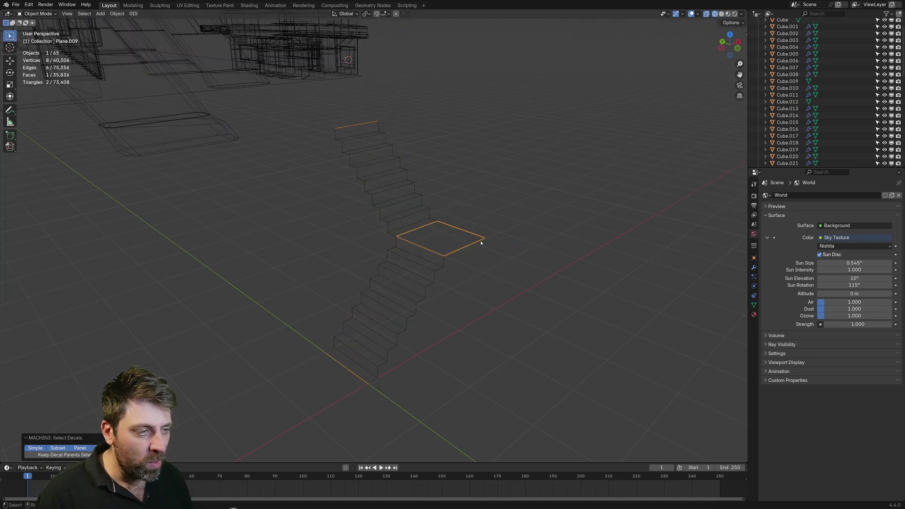
key("Tab")
key("2")
left_click(417, 228)
left_click(421, 253, "shift")
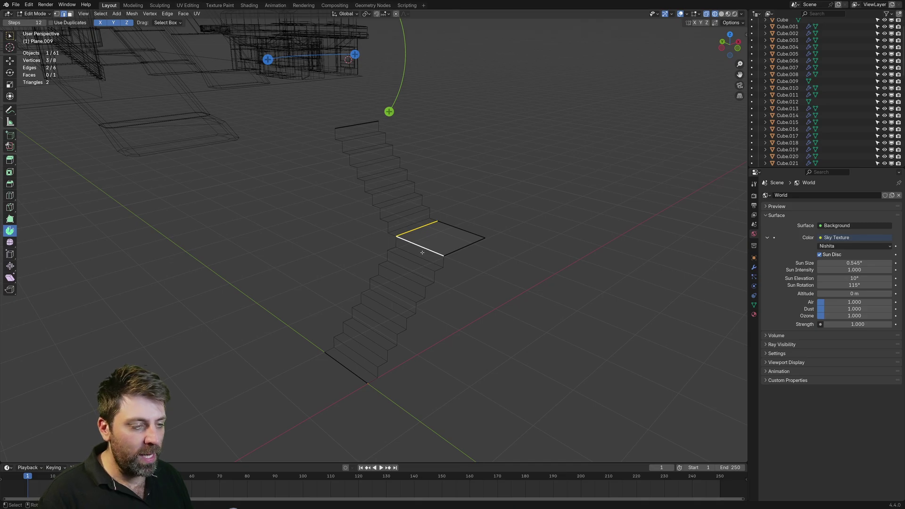
key("x")
key("Escape")
- Connect the landing corners to the top and bottom end vertices with straight edges along both sides of each stair flight
key("1")
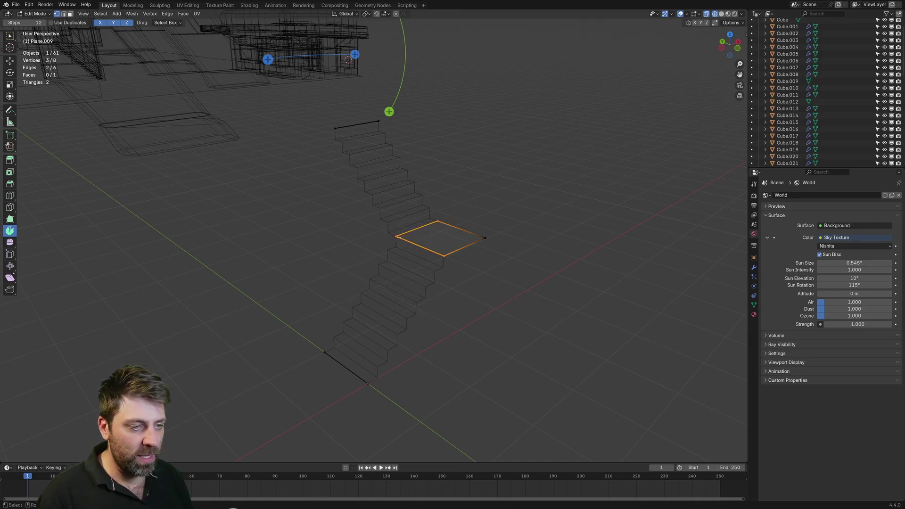
left_click(398, 237)
left_click(334, 127, "shift")
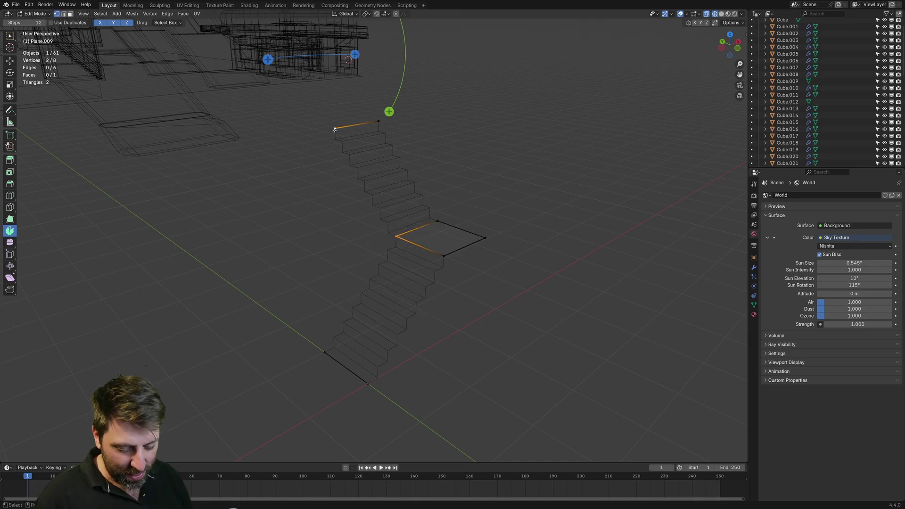
left_click(437, 200)
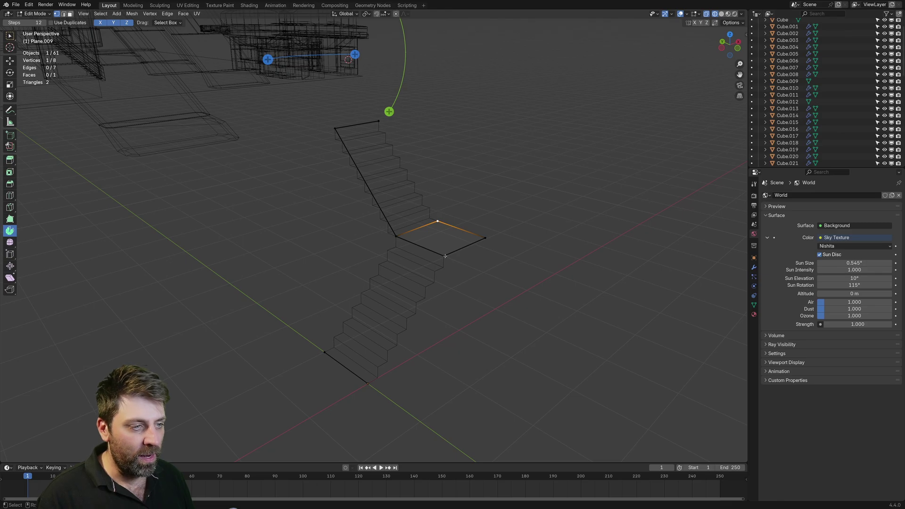
left_click(397, 245)
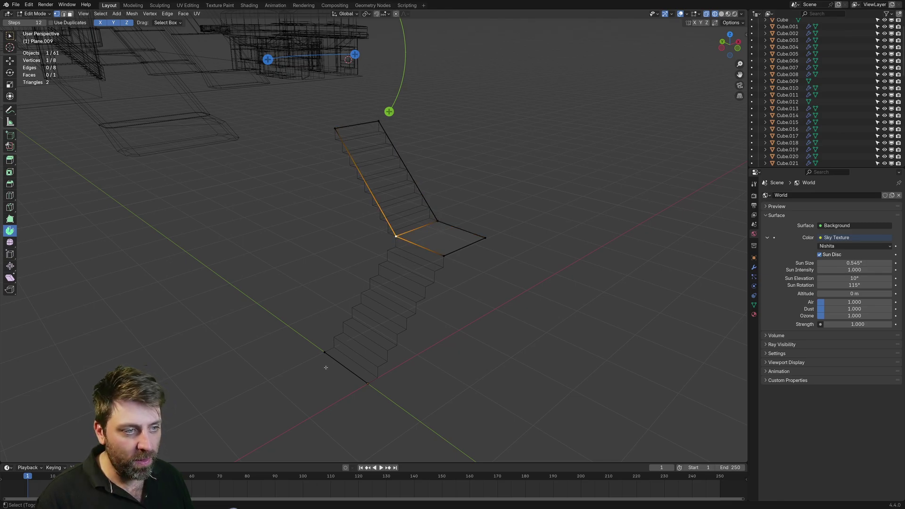
key("f")
left_click(368, 383)
left_click(443, 256, "shift")
key("f")
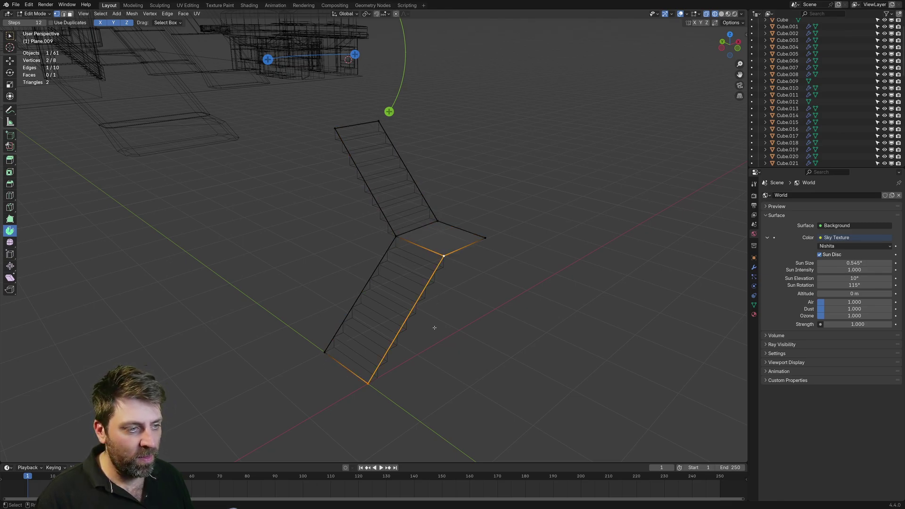
- Delete the two landing edges that cross the stair flights, leaving one continuous outline around the staircase
key("2")
left_click(419, 245)
left_click(413, 227, "shift")
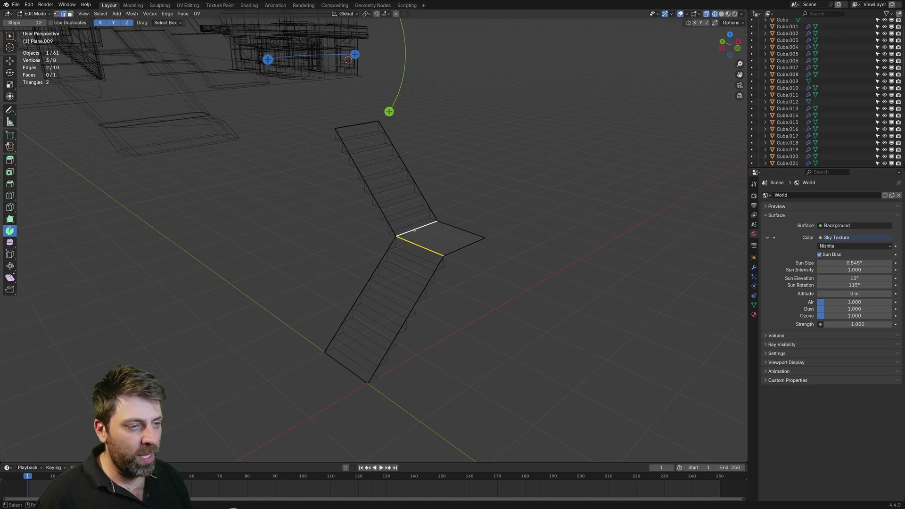
key("x")
left_click(426, 219)
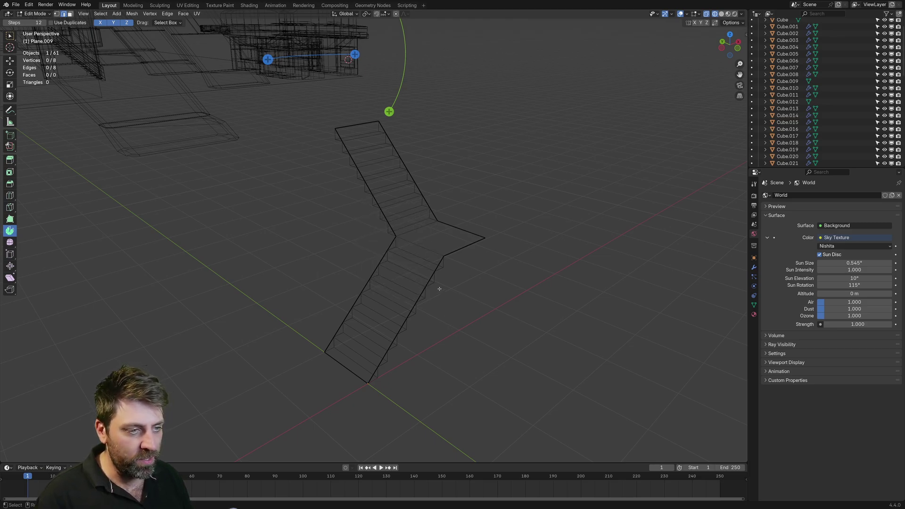
- Delete the two outline edges that cross the top and bottom ends of the staircase
middle_click_drag(439, 288, 413, 272)
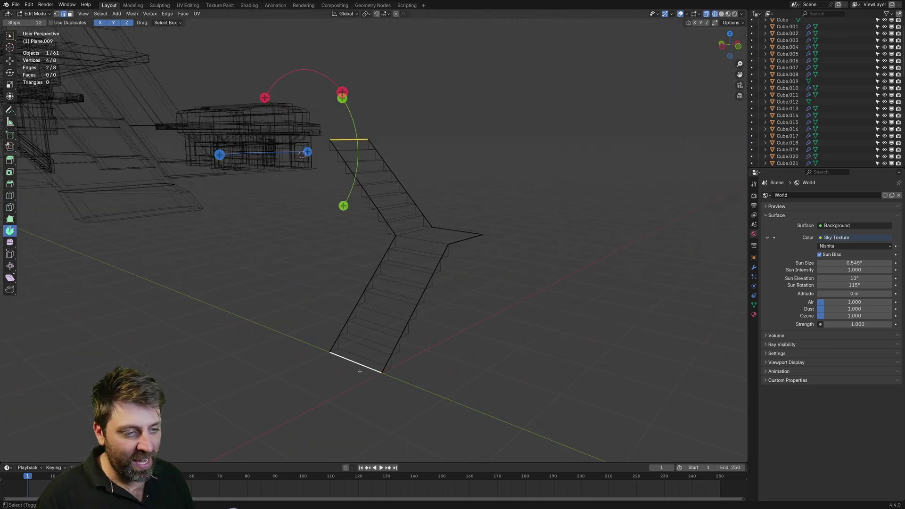
key("x")
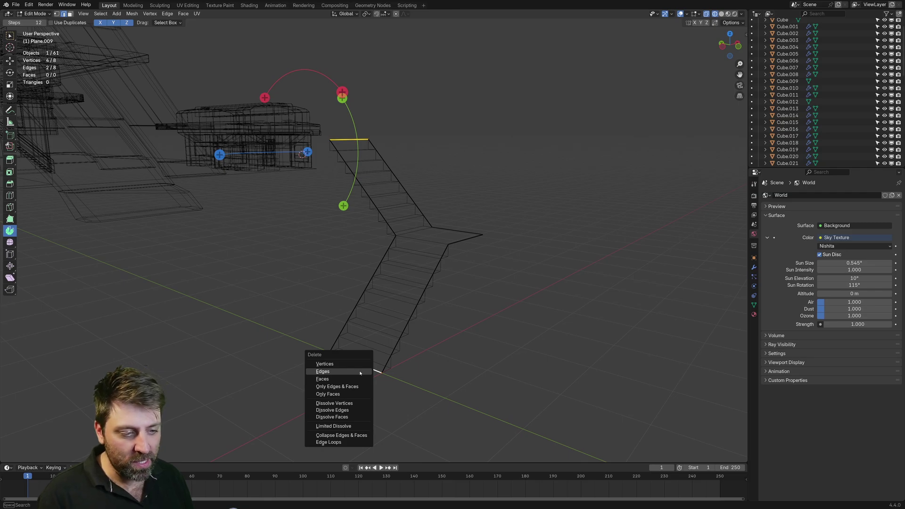
left_click(323, 371)
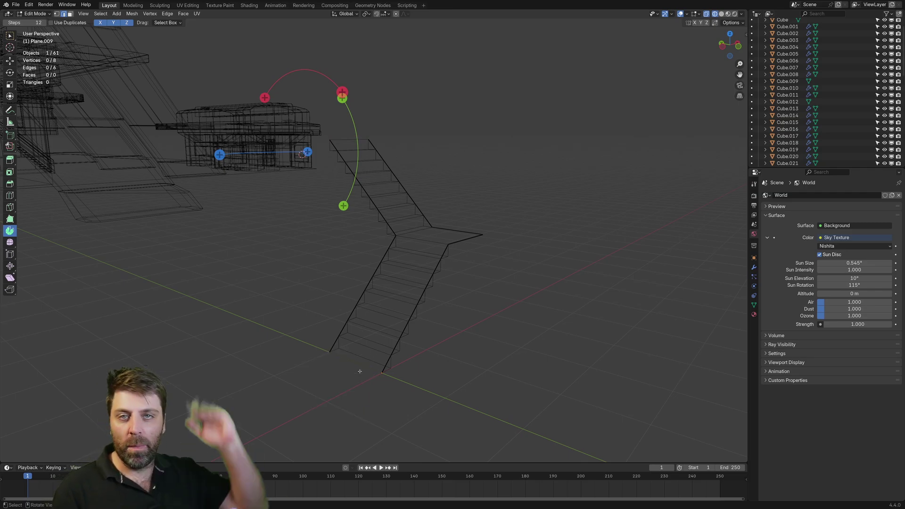
- Extrude all remaining outline edges 1 m upward along Z to form the railing walls, and return to solid shading
key("a")
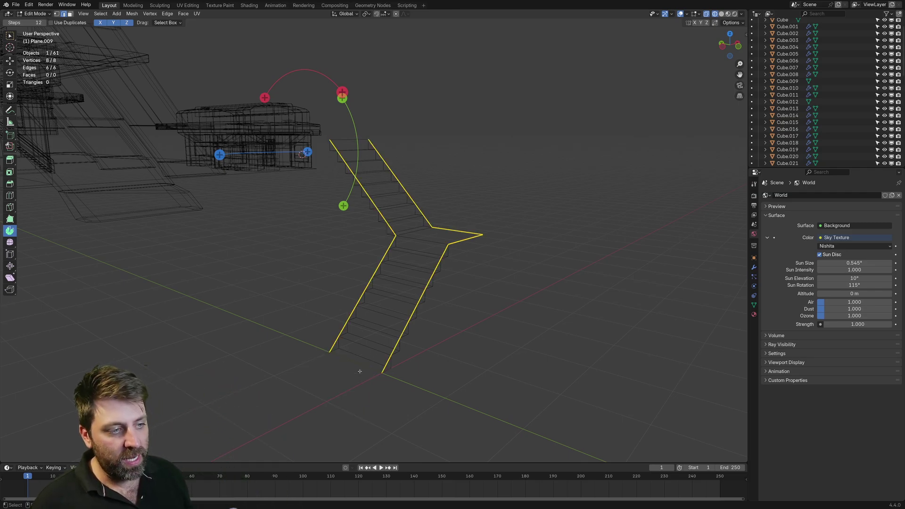
key("e")
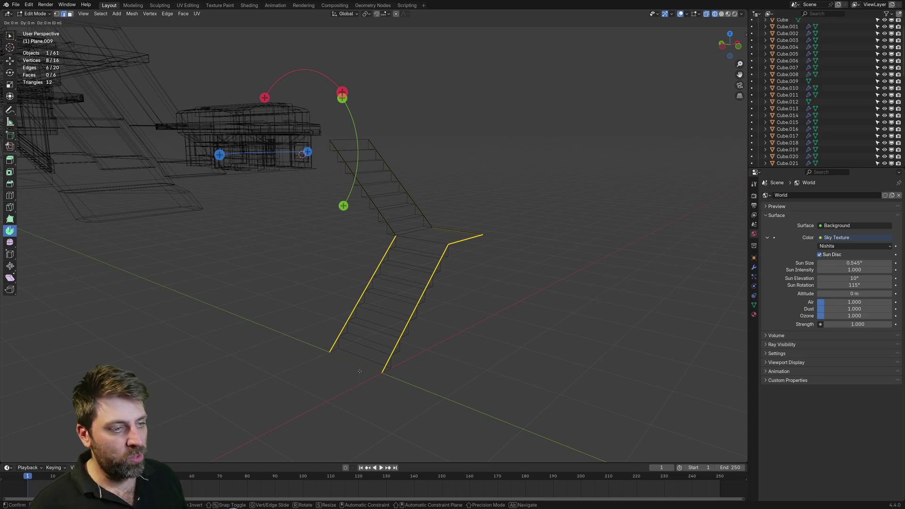
key("x")
key("1")
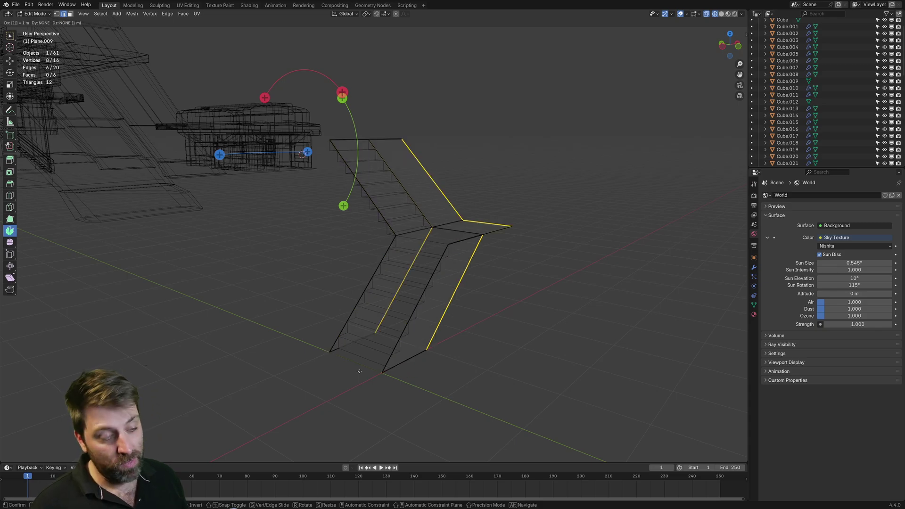
key("z")
key("Return")
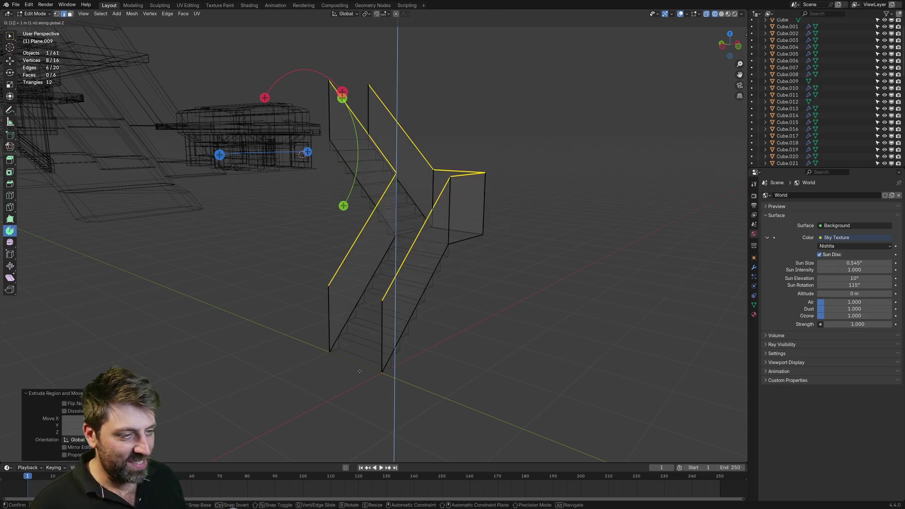
key("Return")
middle_click_drag(505, 230, 488, 264)
key("shift+z")
scroll(490, 266, "up", 3)
key("a")
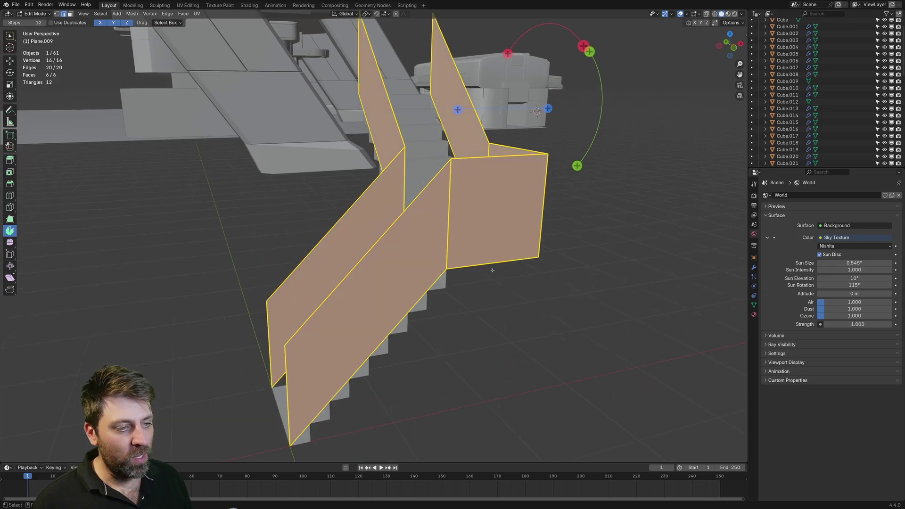
- Add one lengthwise loop cut through the middle of the railing walls on each side of the staircase
scroll(500, 271, "down", 4)
scroll(507, 272, "up", 2)
key("ctrl+r")
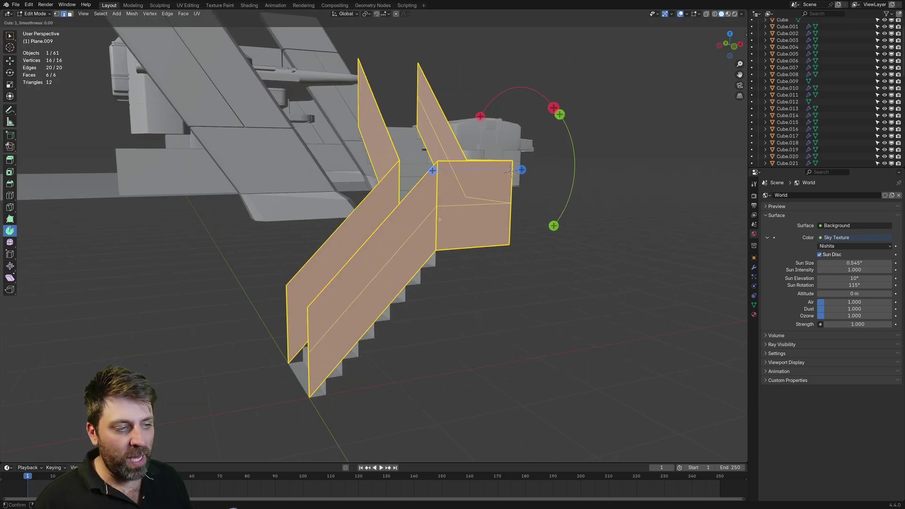
left_click(436, 219)
right_click(439, 220)
key("ctrl+r")
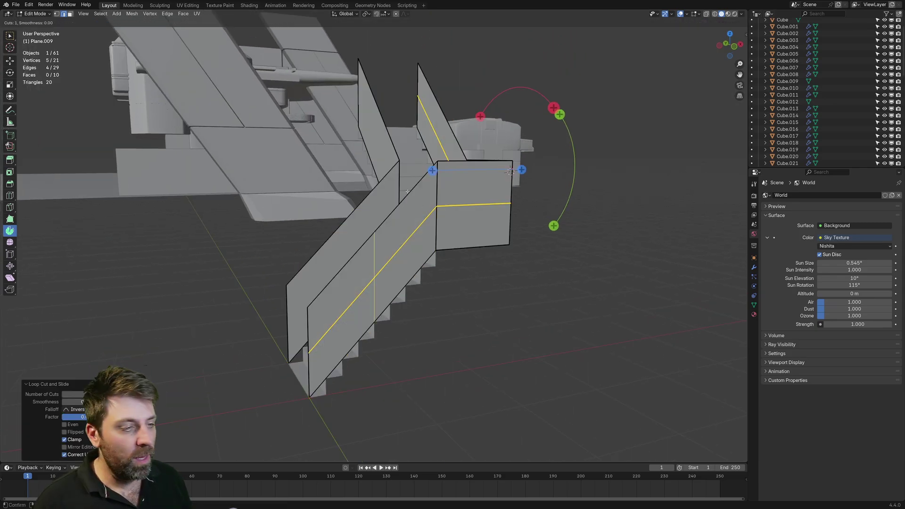
left_click(397, 199)
right_click(397, 199)
- Select both lengthwise loops and lower them about 0.36 m along Z, close to the walls' lower edges
left_click(408, 235, "alt+shift")
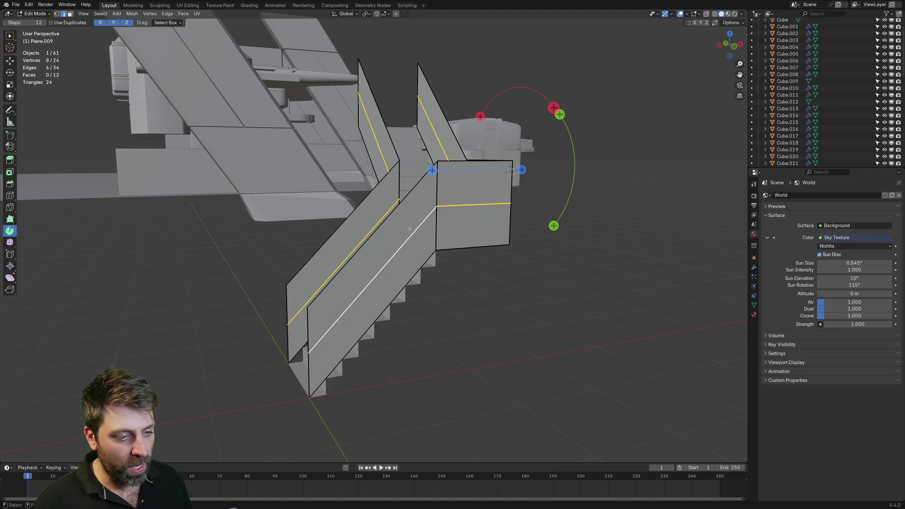
key("g")
key("z")
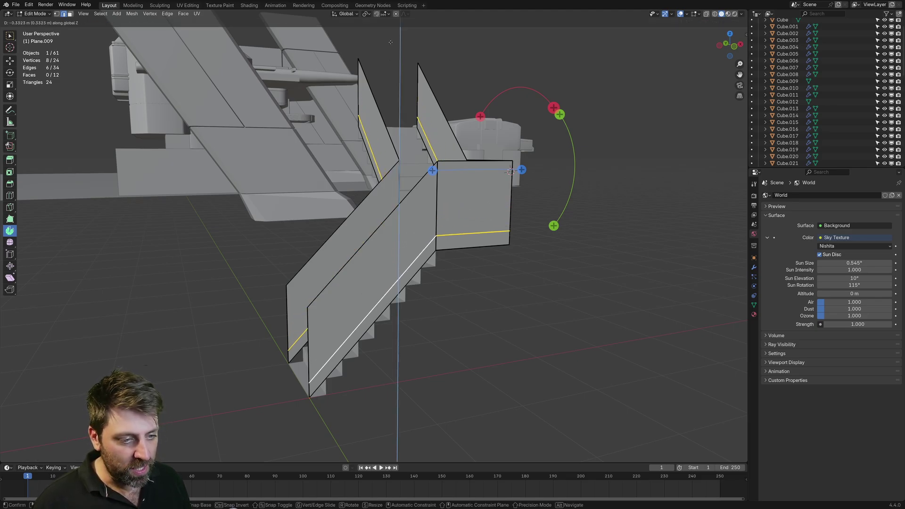
left_click(423, 254)
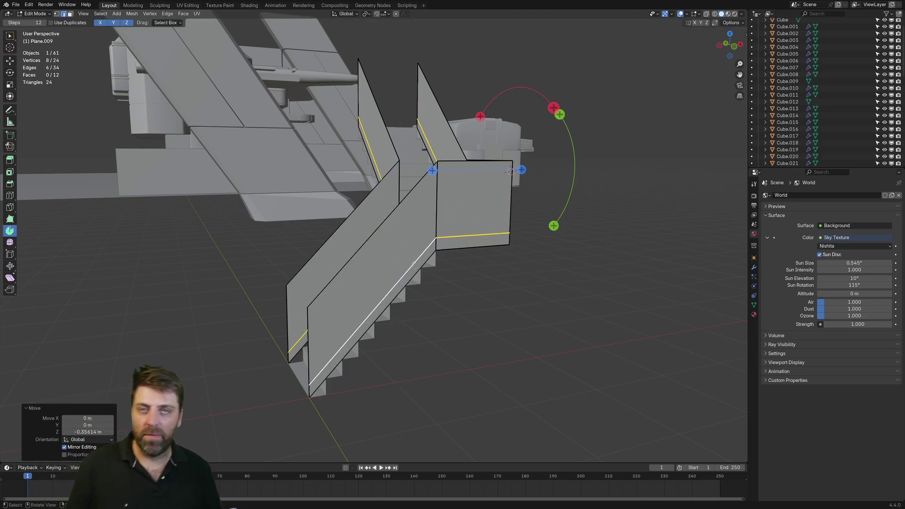
- Add a second lengthwise loop cut to both railing walls and raise these loops about 0.29 m along Z, just below the upper edges
key("ctrl+r")
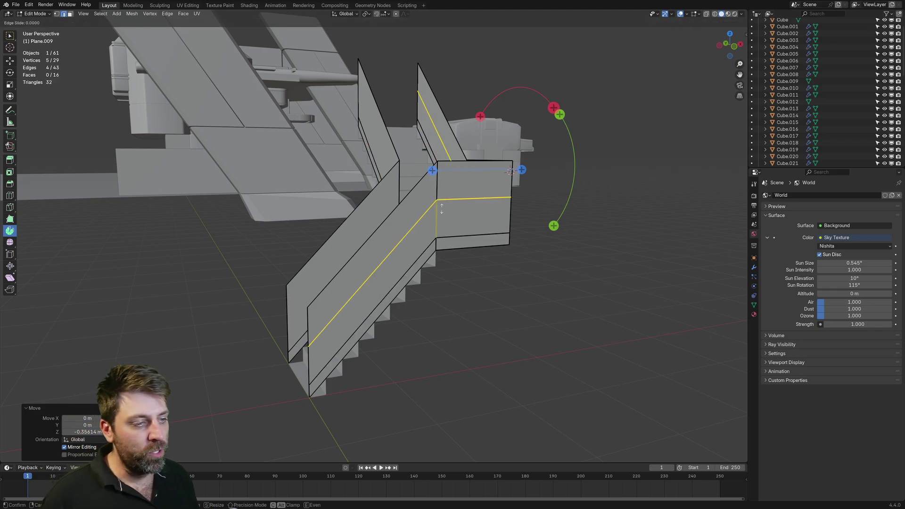
left_click(441, 208)
right_click(441, 208)
left_click(460, 198, "alt")
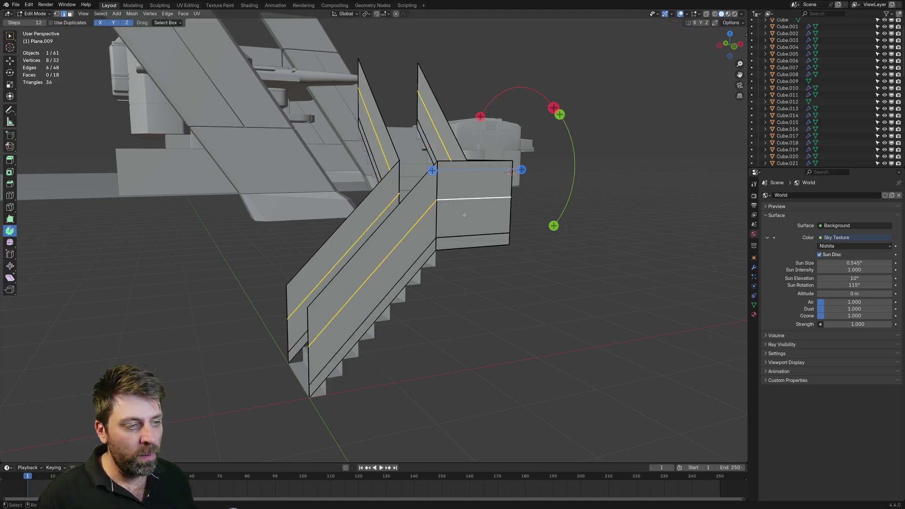
key("g")
key("z")
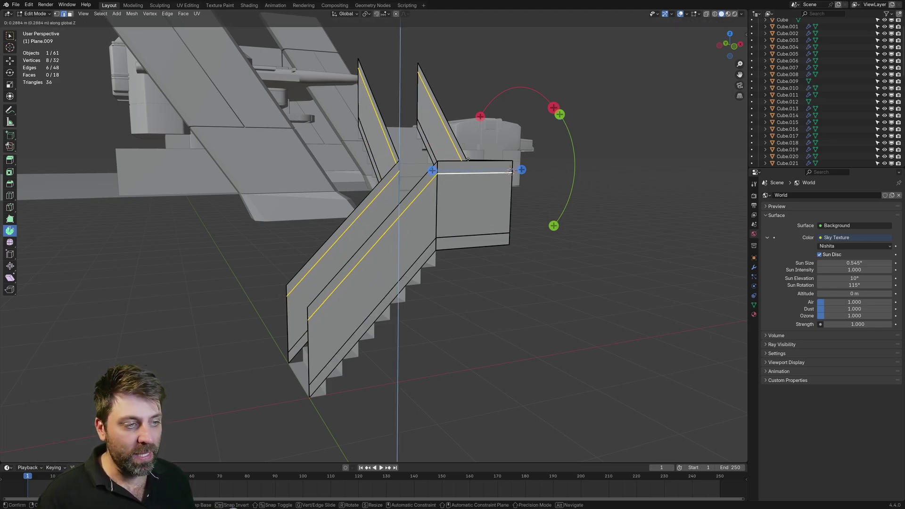
left_click(510, 172)
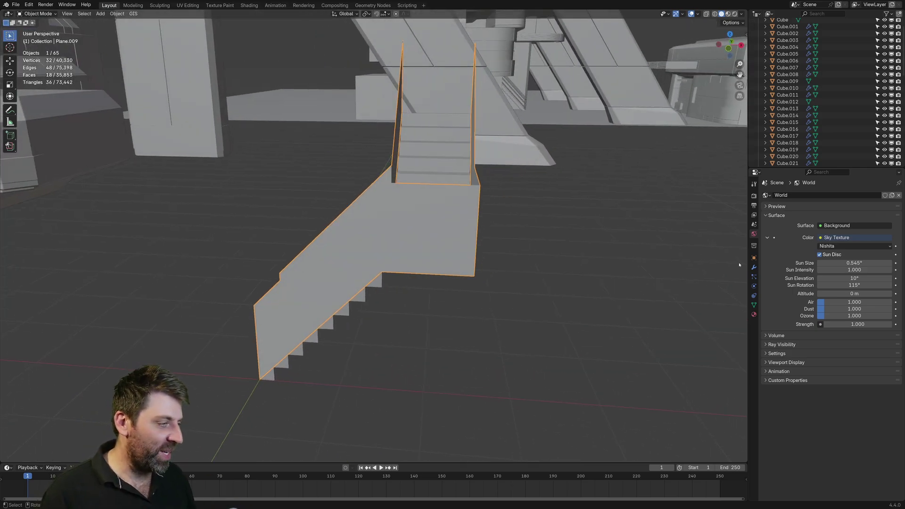
- Add a Wireframe modifier to the railing object
left_click(753, 266)
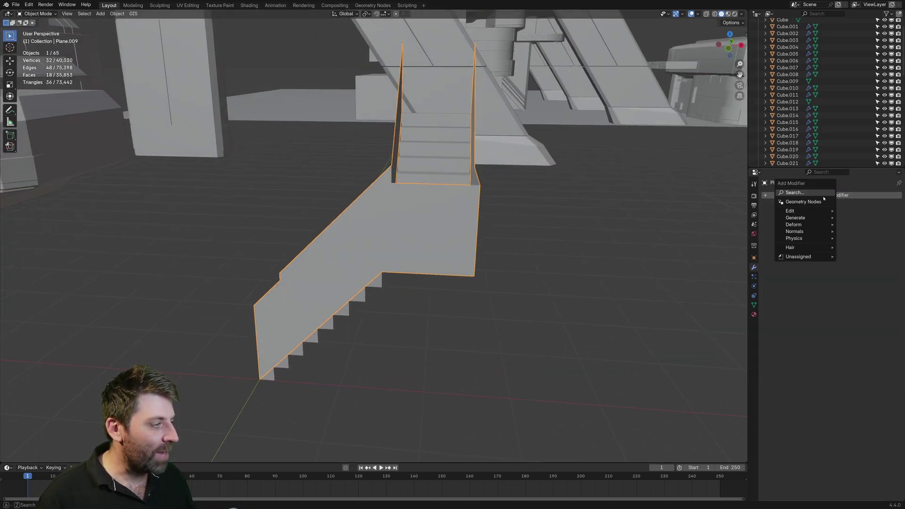
left_click(825, 194)
mouse_move(814, 229)
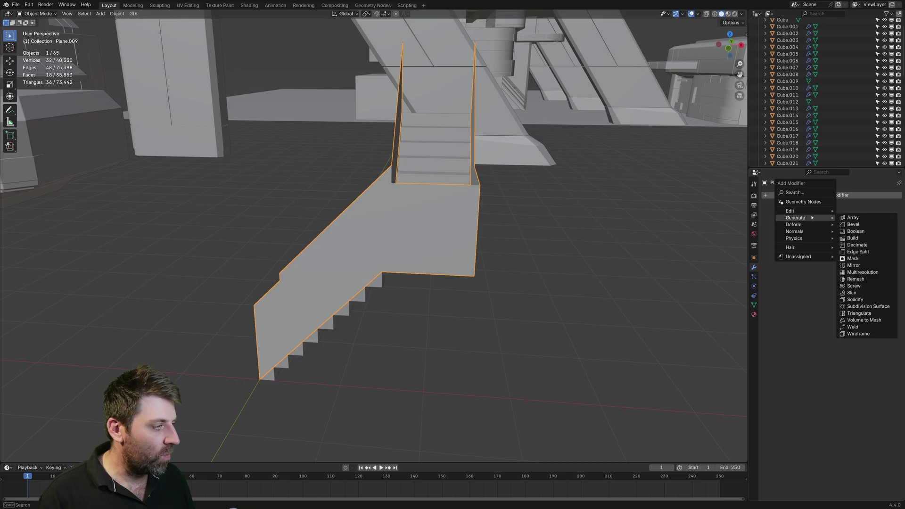
left_click(857, 333)
- Inspect the railing's landing corner up close and enable Boundary in the Wireframe modifier
middle_click_drag(488, 337, 523, 343)
scroll(521, 339, "up", 5)
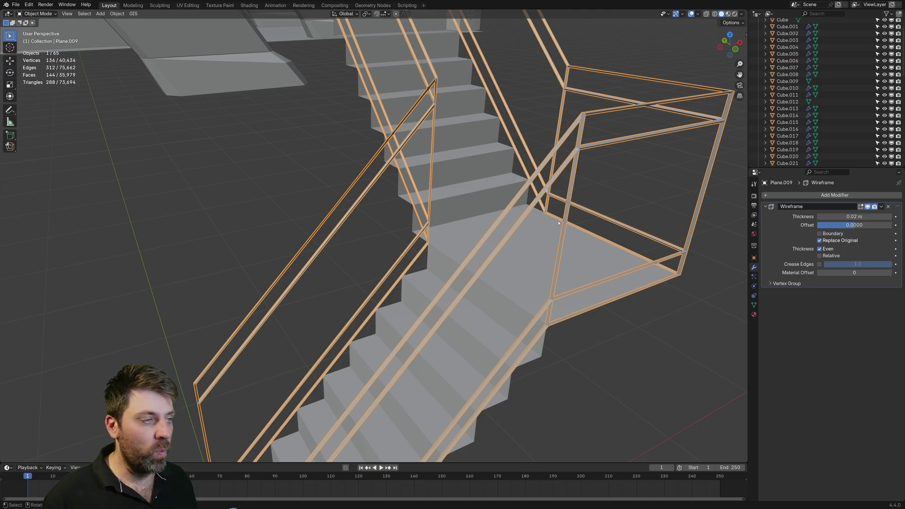
middle_click_drag(559, 222, 513, 283, "shift")
scroll(495, 301, "up", 4)
middle_click_drag(669, 236, 502, 315, "shift")
scroll(574, 258, "up", 1)
scroll(559, 275, "up", 2)
middle_click_drag(667, 215, 636, 228, "shift")
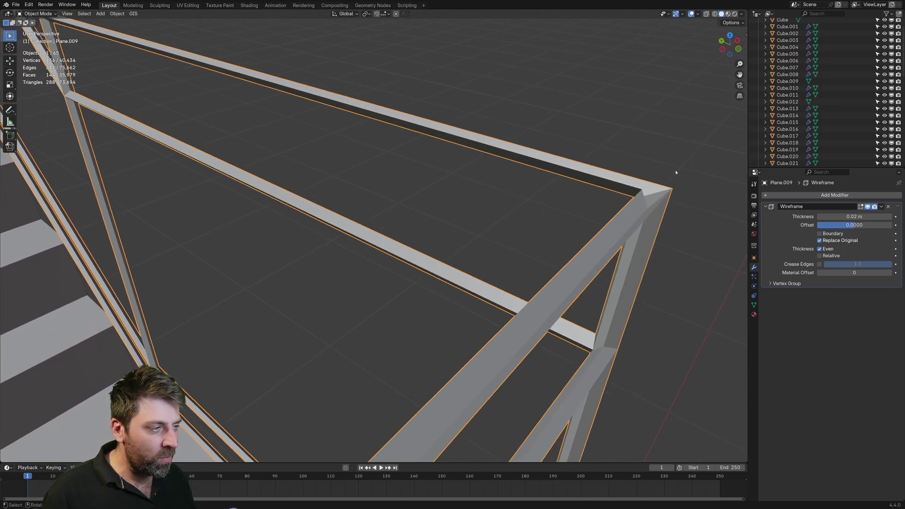
left_click(819, 233)
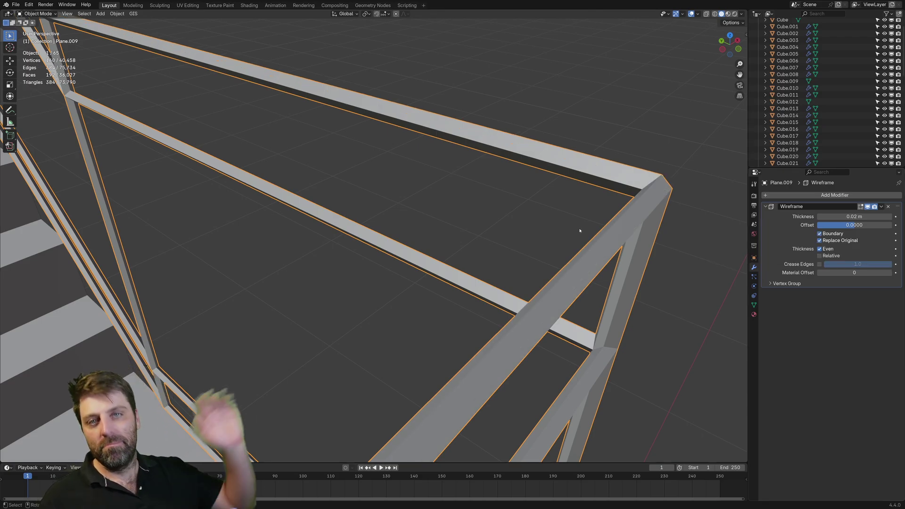
- Increase the Wireframe modifier's thickness to 0.027 m
scroll(606, 280, "down", 6)
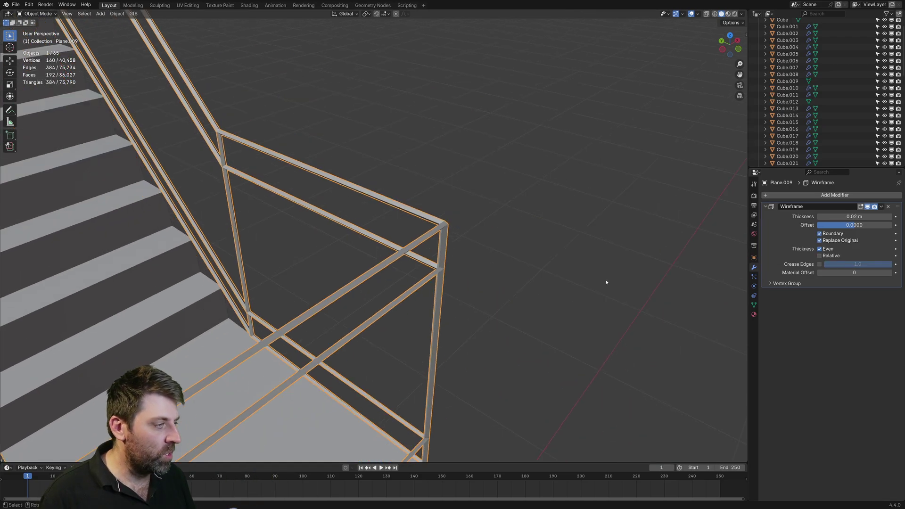
scroll(389, 258, "up", 1)
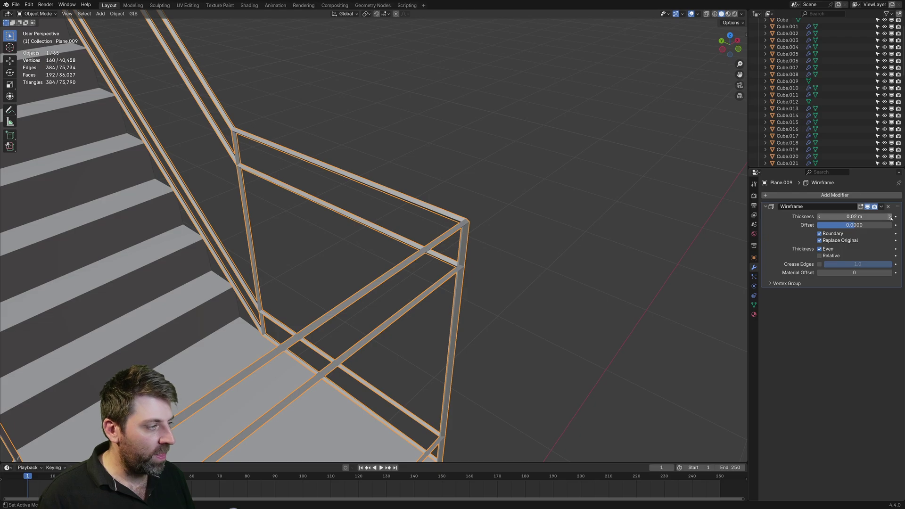
left_click_drag(894, 220, 890, 218)
scroll(462, 297, "down", 4)
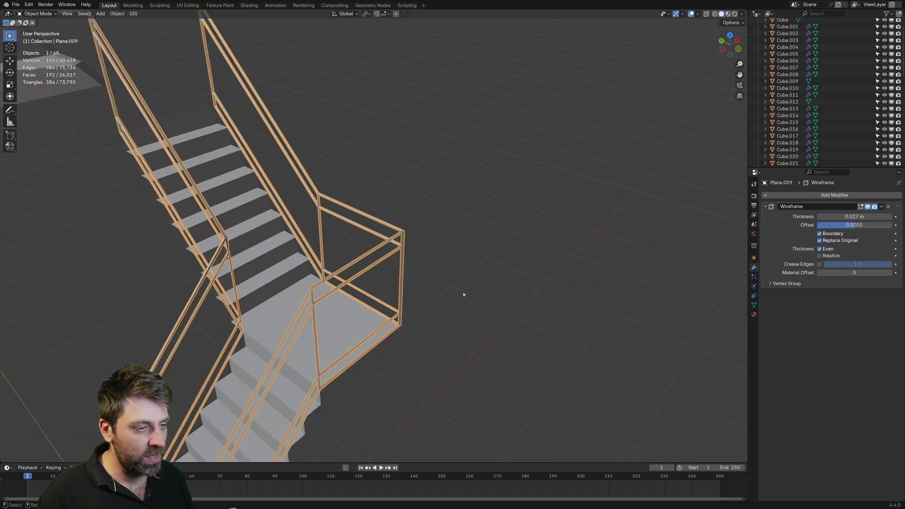
middle_click_drag(462, 296, 476, 250)
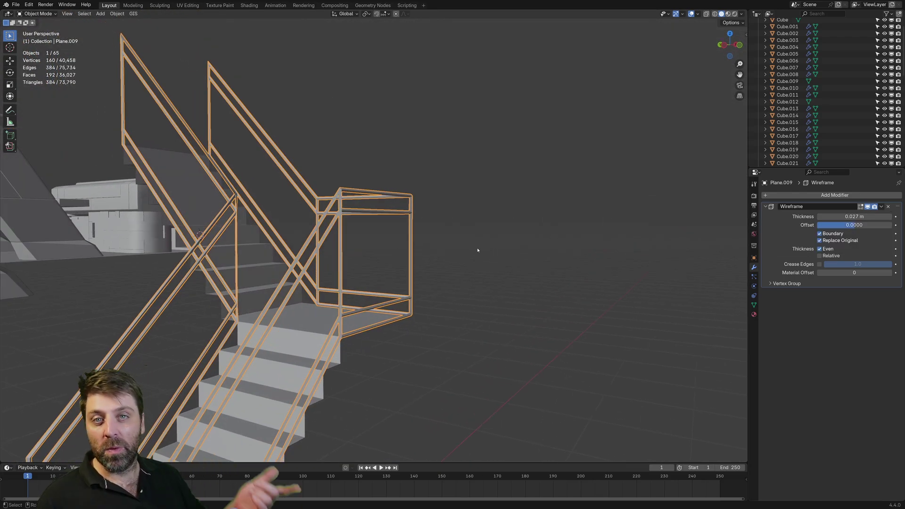
- Add a Bevel modifier to the railing after the Wireframe modifier
left_click(828, 194)
mouse_move(817, 193)
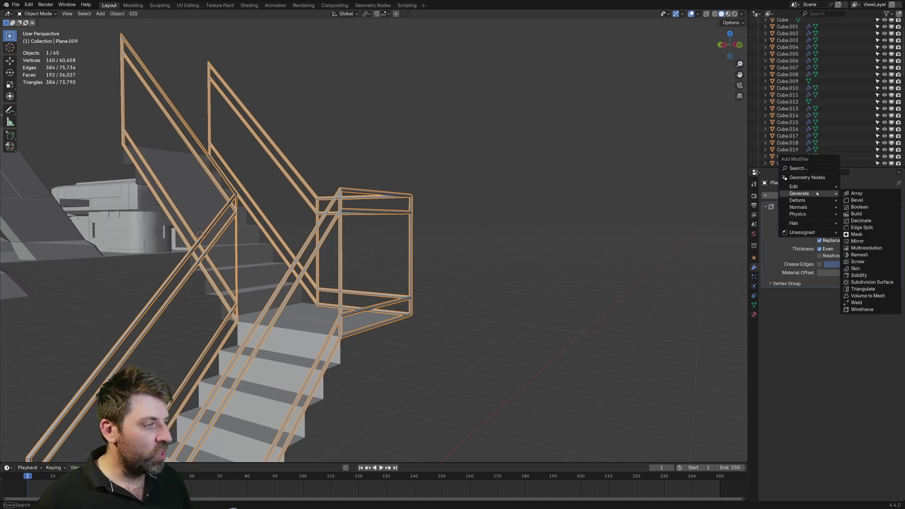
left_click(857, 200)
middle_click_drag(683, 179, 560, 148)
scroll(559, 149, "up", 4)
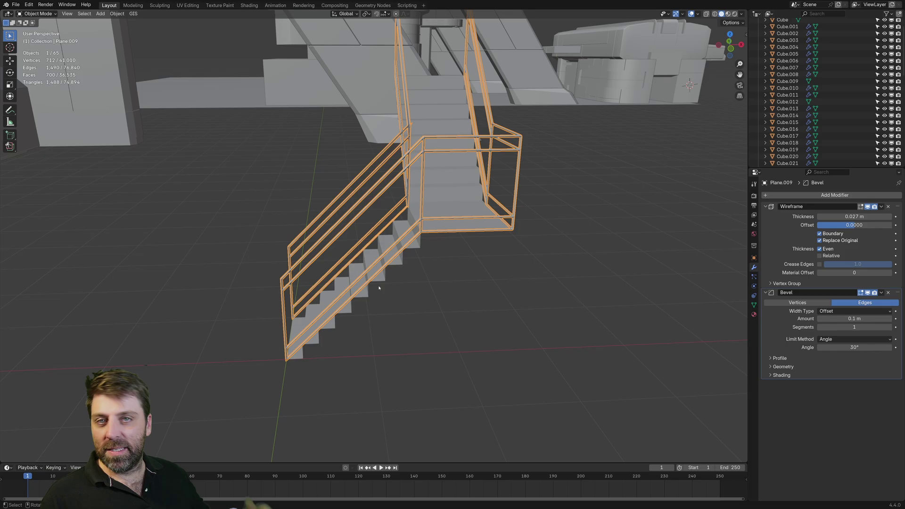
- Add vertical loop cuts midway along both flights' railing walls as extra posts, return to Object Mode and deselect the railing
key("Tab")
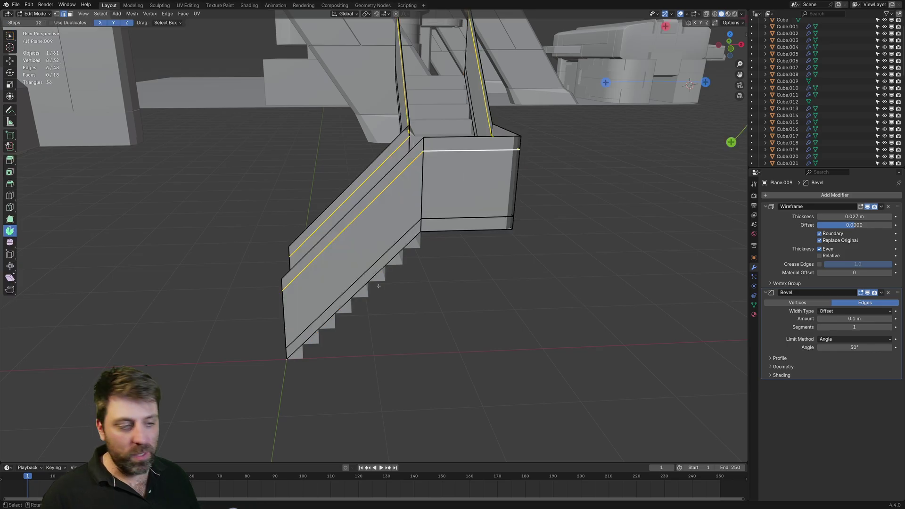
key("ctrl+r")
left_click(357, 218)
right_click(357, 218)
key("ctrl+r")
left_click(353, 190)
right_click(353, 191)
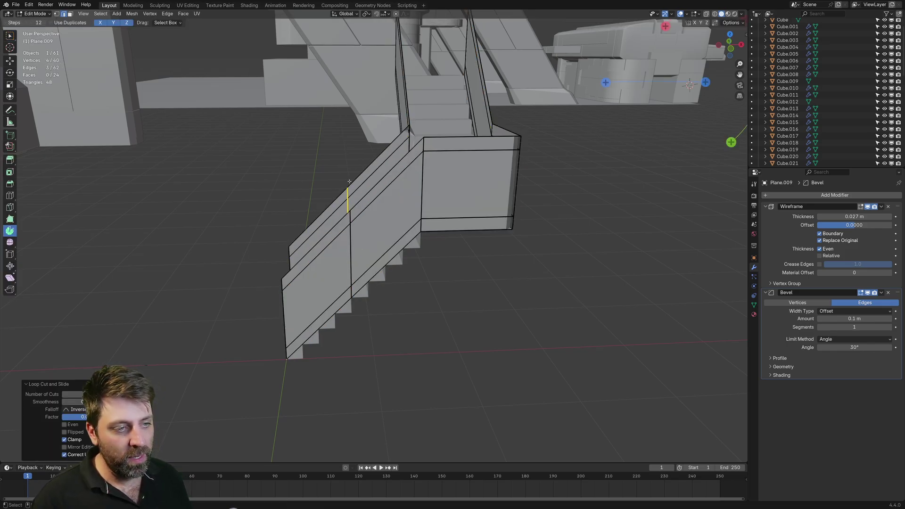
middle_click_drag(353, 188, 414, 125)
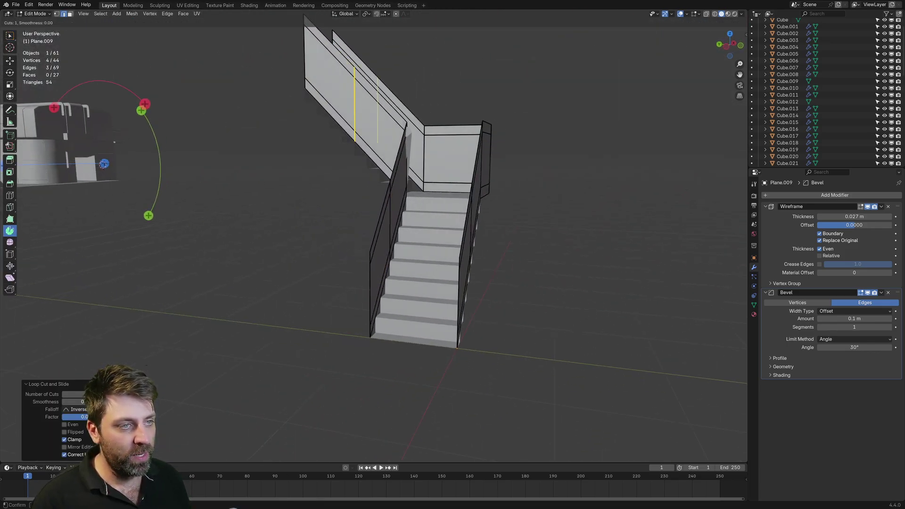
key("Tab")
middle_click_drag(553, 203, 487, 295)
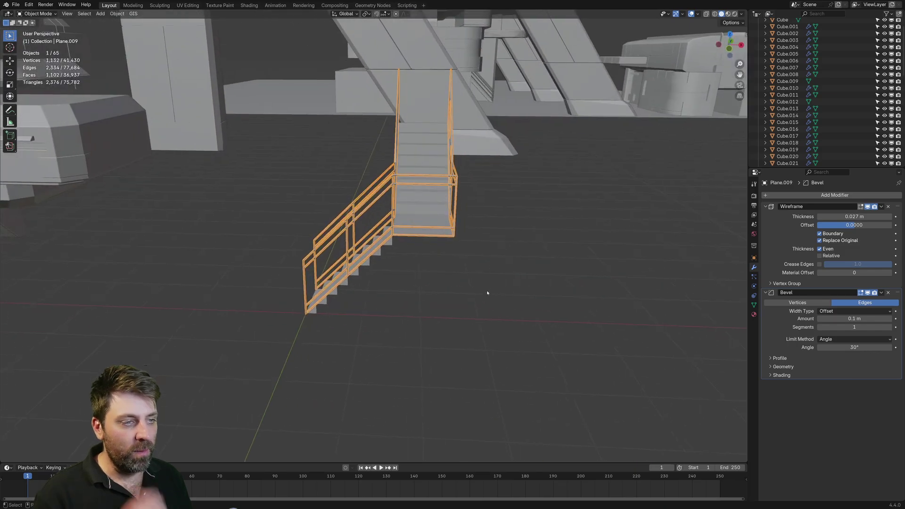
left_click(484, 297)
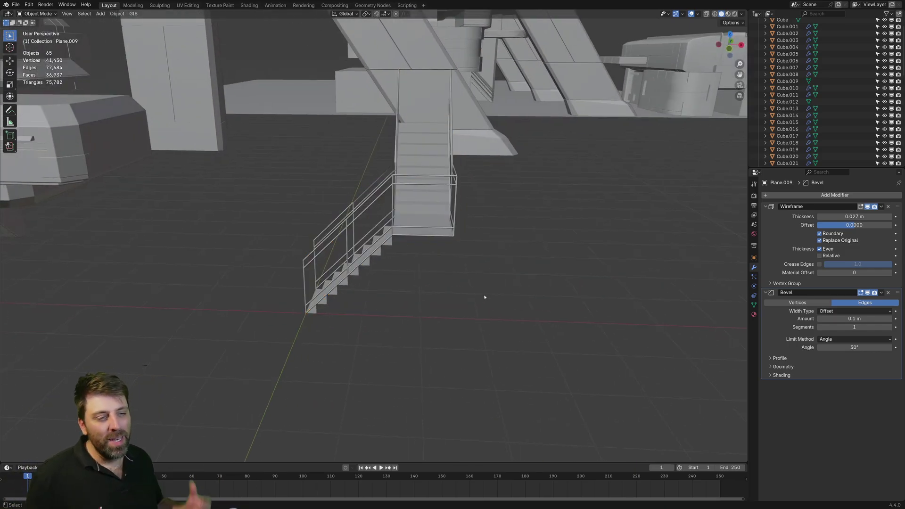
- Delete all the vertical riser faces from both flights of the stair mesh, keeping the treads and landing
middle_click_drag(412, 317, 458, 341)
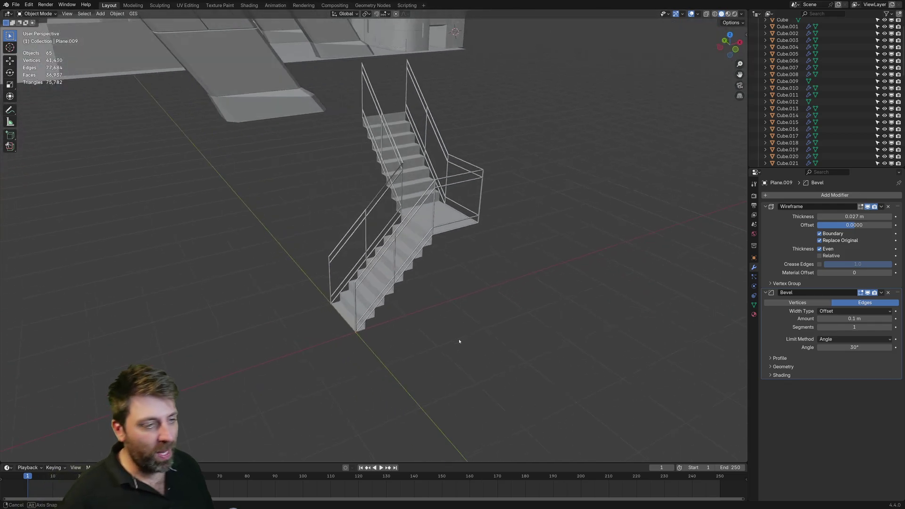
scroll(458, 341, "up", 3)
left_click(396, 265)
middle_click_drag(394, 267, 444, 185)
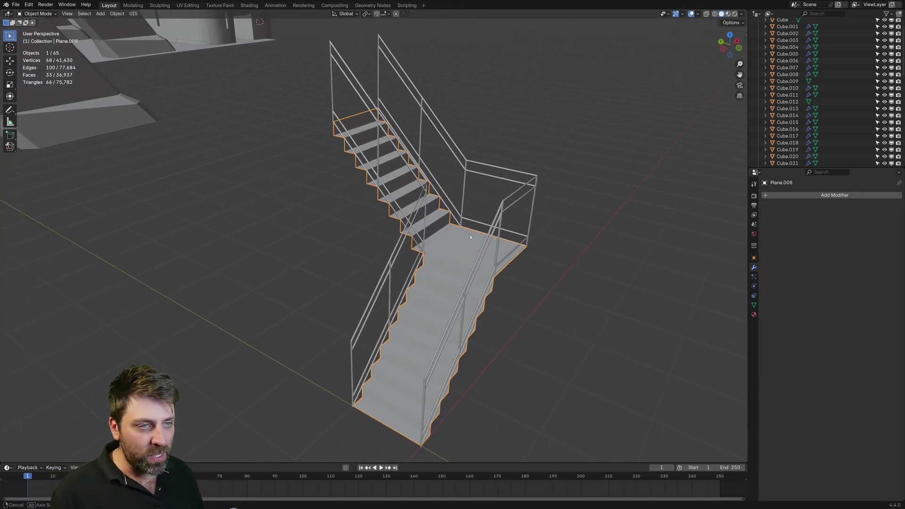
key("Tab")
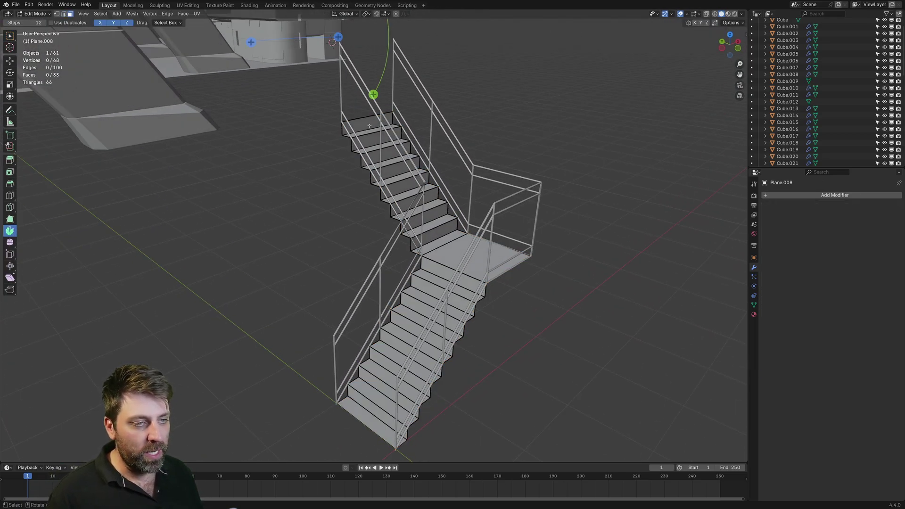
left_click(362, 122)
left_click(375, 139, "shift")
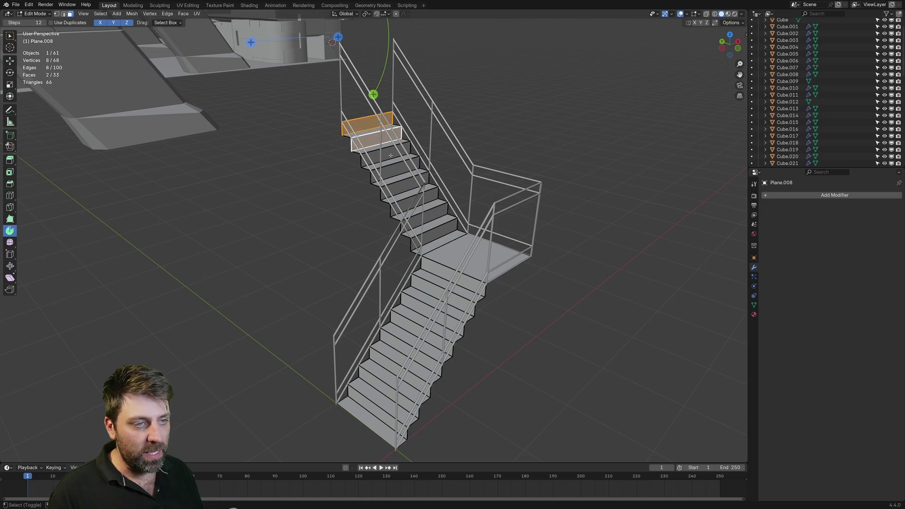
left_click(386, 155, "shift")
left_click(400, 179, "shift")
left_click(403, 184, "shift")
left_click(413, 201, "shift")
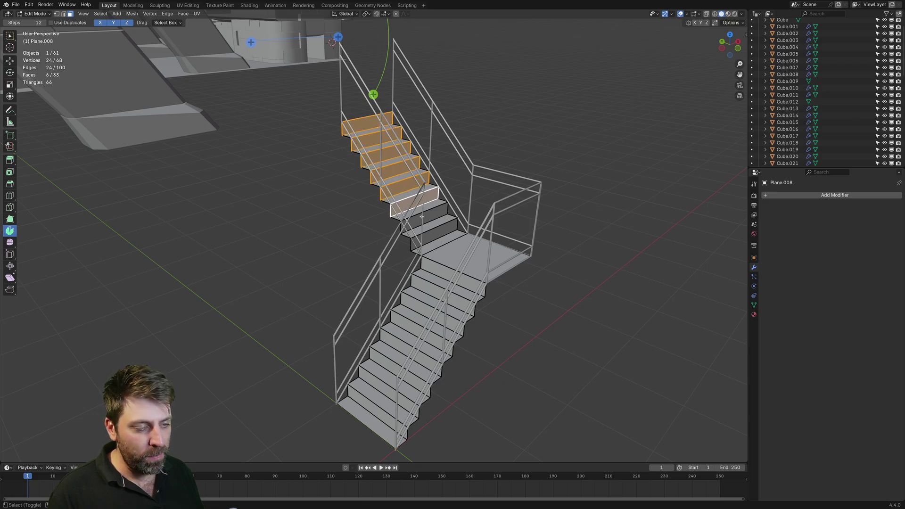
left_click(424, 217, "shift")
left_click(433, 232, "shift")
middle_click_drag(438, 271, 459, 254)
left_click(459, 256, "shift")
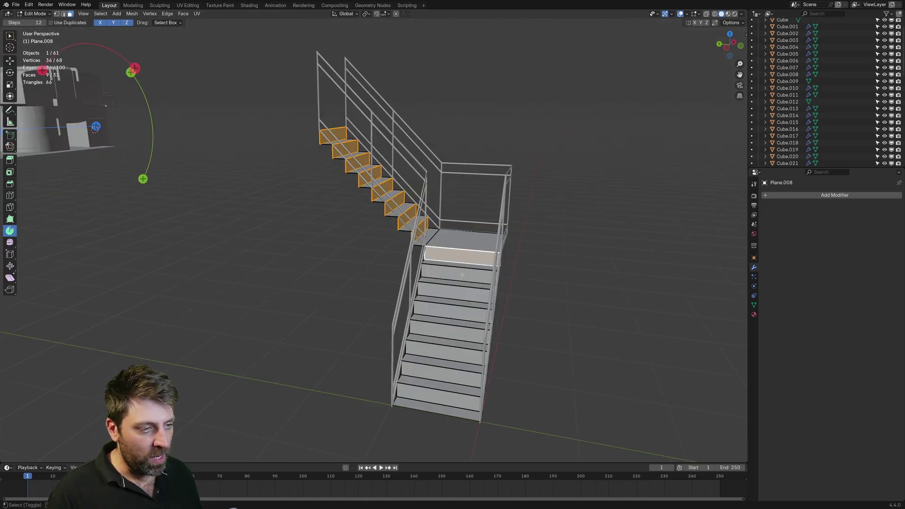
left_click(456, 275, "shift")
left_click(454, 292, "shift")
left_click(451, 318, "shift")
left_click(447, 332, "shift")
left_click(445, 353, "shift")
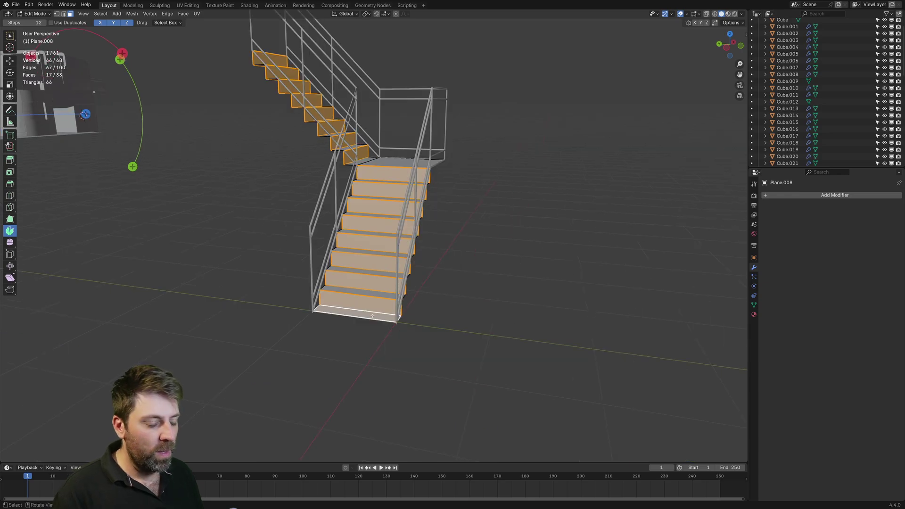
key("x")
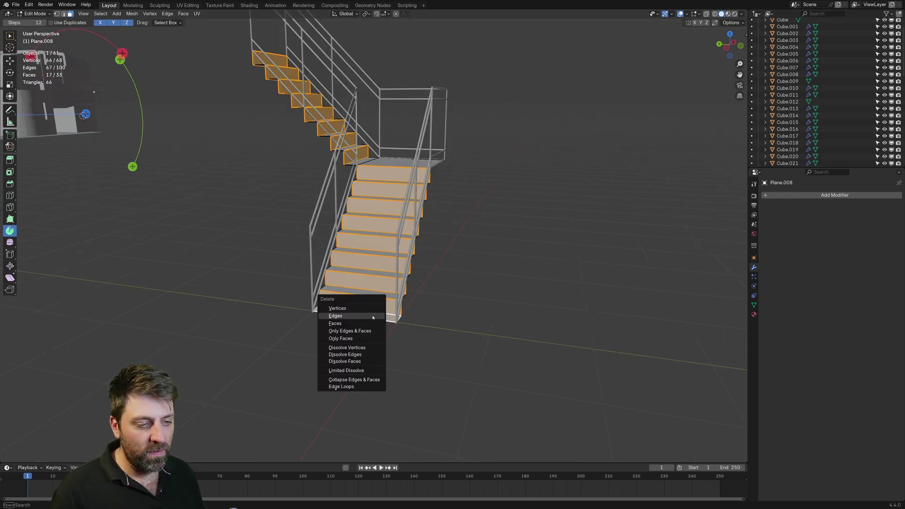
left_click(372, 316)
- Extrude the front edges of all the treads and the landing slightly downward along Z, and return to Object Mode
middle_click_drag(366, 323, 354, 298)
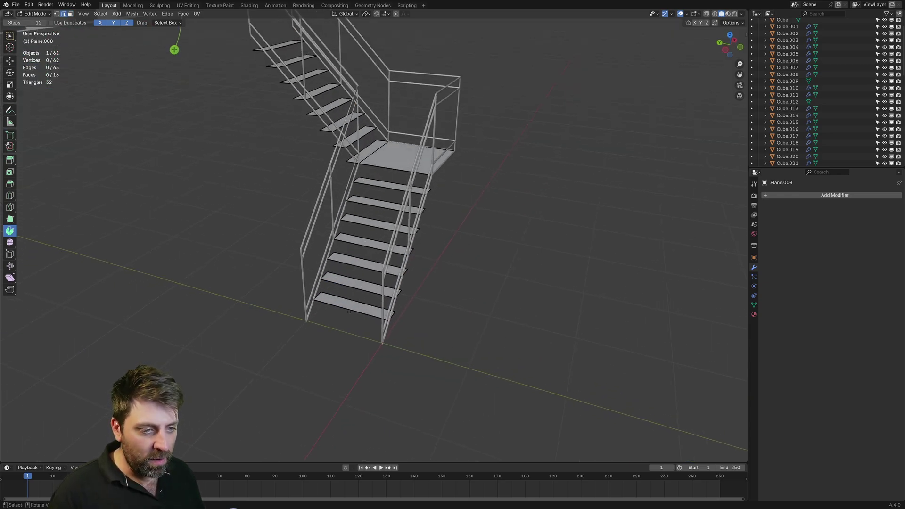
left_click(350, 309, "shift")
left_click(357, 289, "shift")
left_click(365, 269, "shift")
left_click(373, 247, "shift")
left_click(380, 227, "shift")
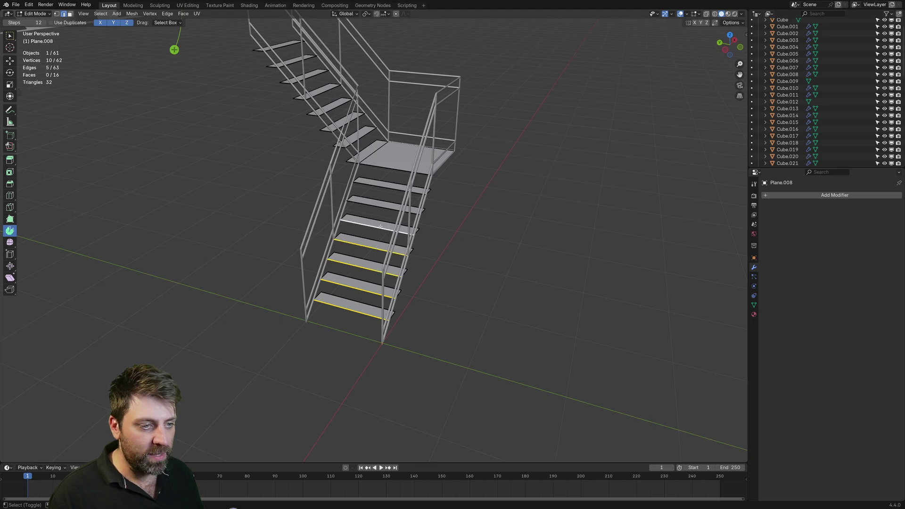
left_click(389, 190, "shift")
left_click(391, 168, "shift")
middle_click_drag(391, 168, 421, 190)
left_click(421, 189, "shift")
left_click(423, 166, "shift")
left_click(426, 144, "shift")
left_click(431, 120, "shift")
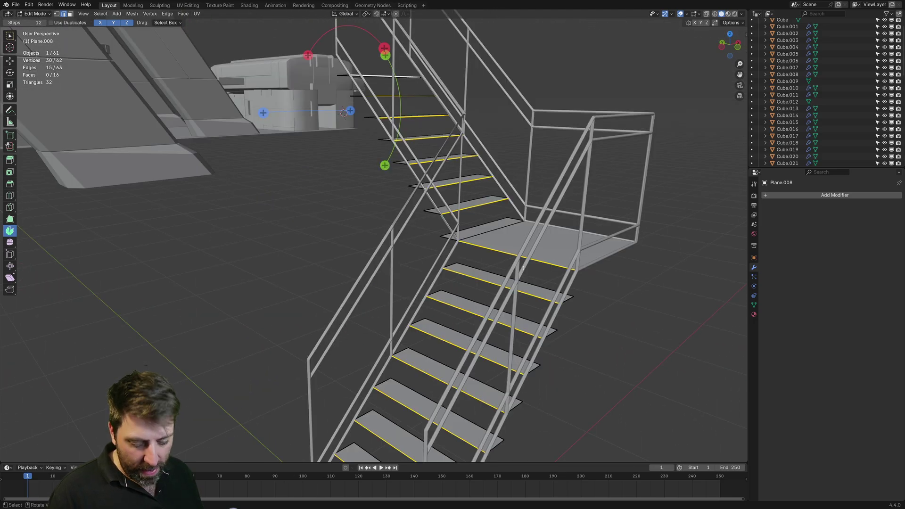
key("e")
key("z")
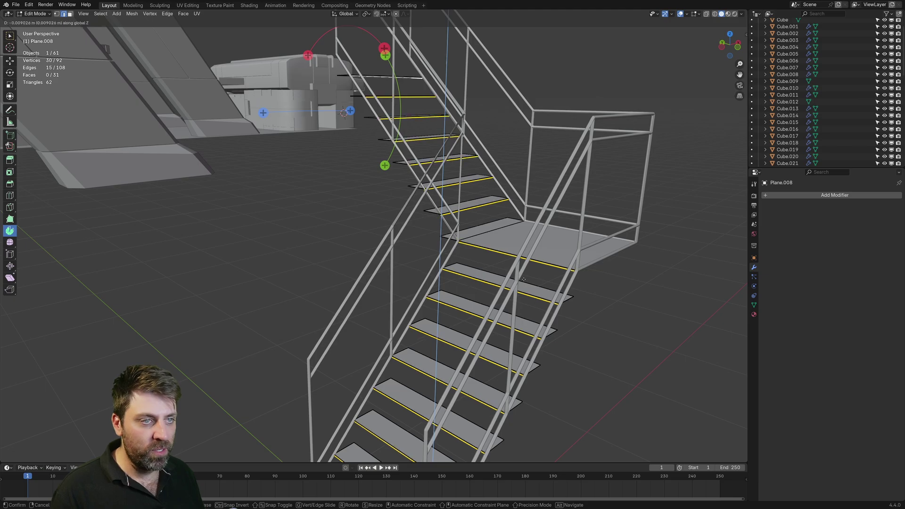
left_click(517, 318)
scroll(520, 317, "down", 6)
key("Tab")
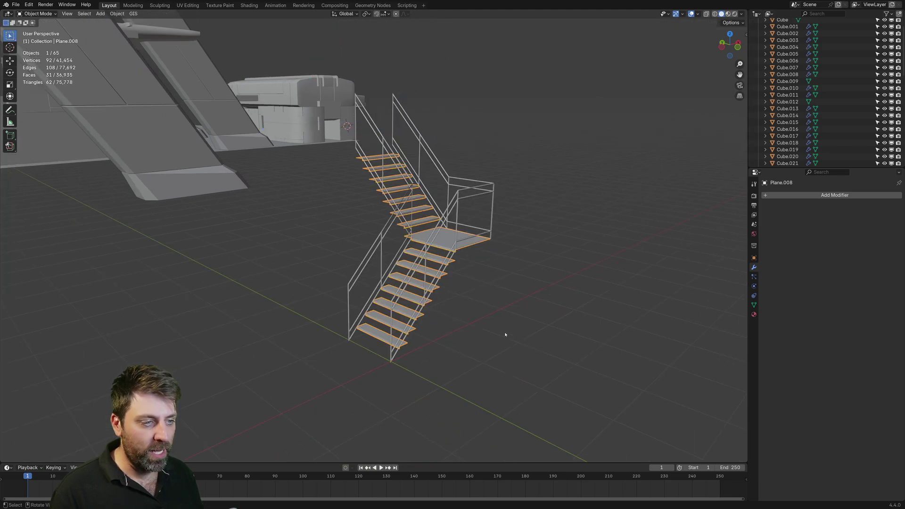
- Add a Solidify modifier to the treads and landing and zoom in on their profile in the right orthographic view
mouse_move(505, 333)
middle_mouse_down()
mouse_move(457, 326)
mouse_move(501, 325)
middle_mouse_up()
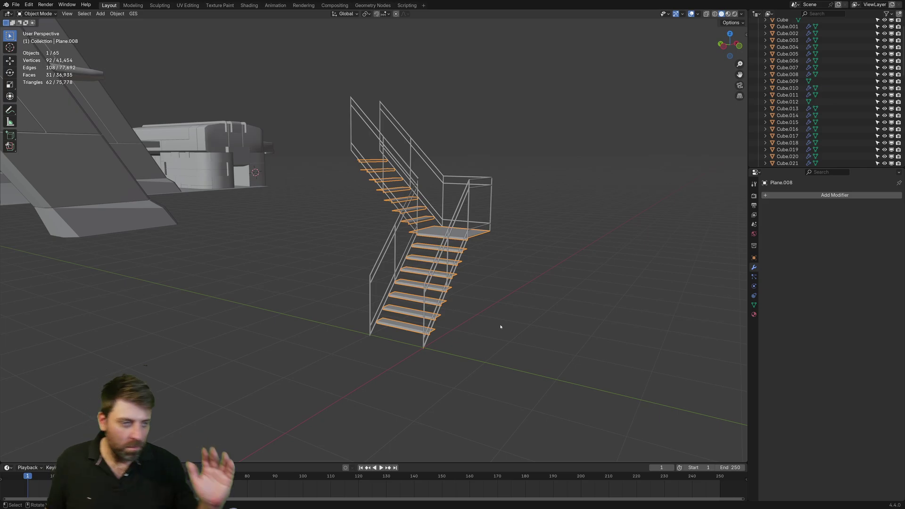
scroll(432, 238, "up", 5)
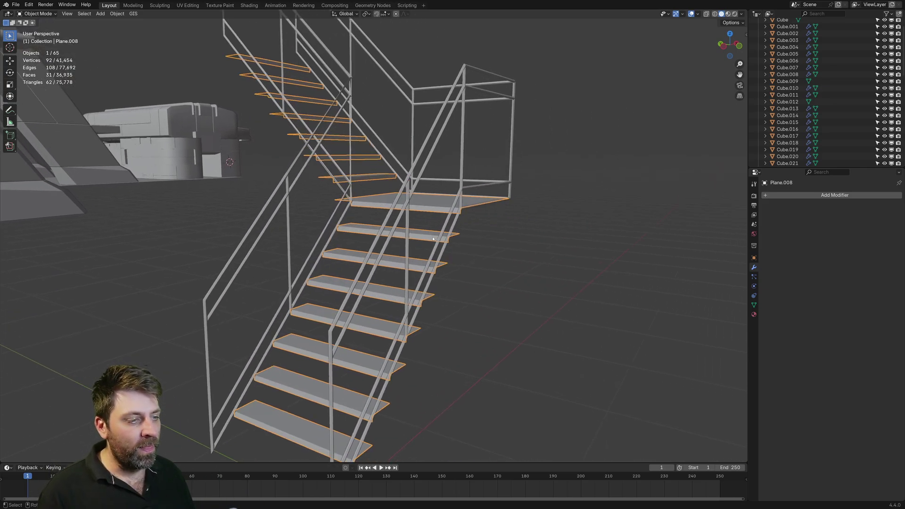
left_click(850, 195)
mouse_move(851, 196)
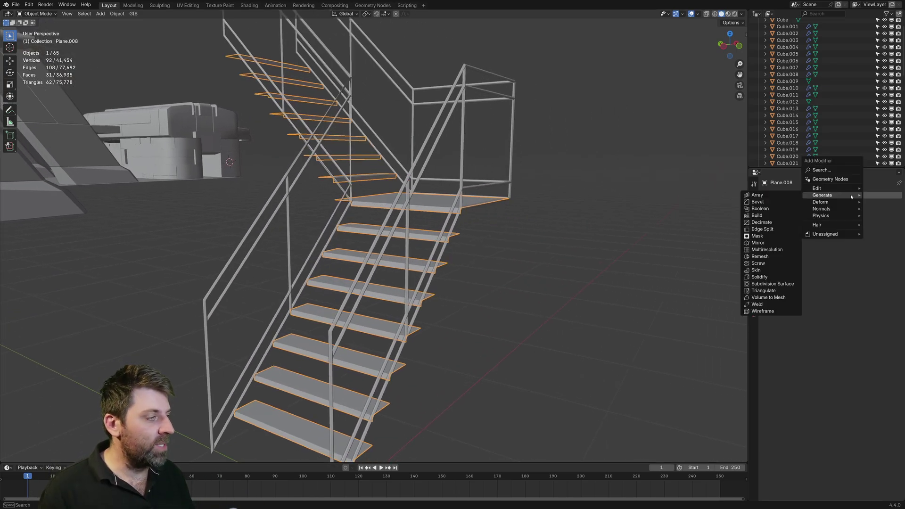
left_click(768, 277)
middle_click_drag(710, 282, 458, 278)
key("KP_3")
scroll(457, 278, "up", 8)
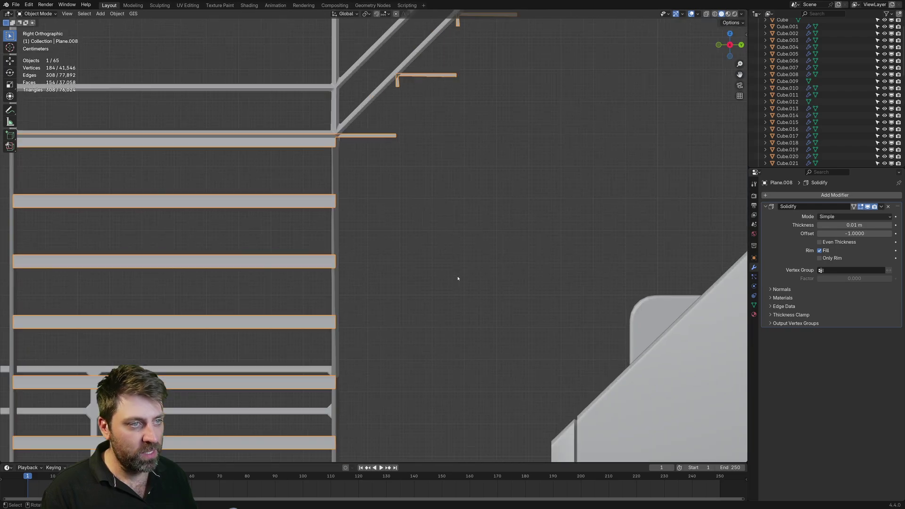
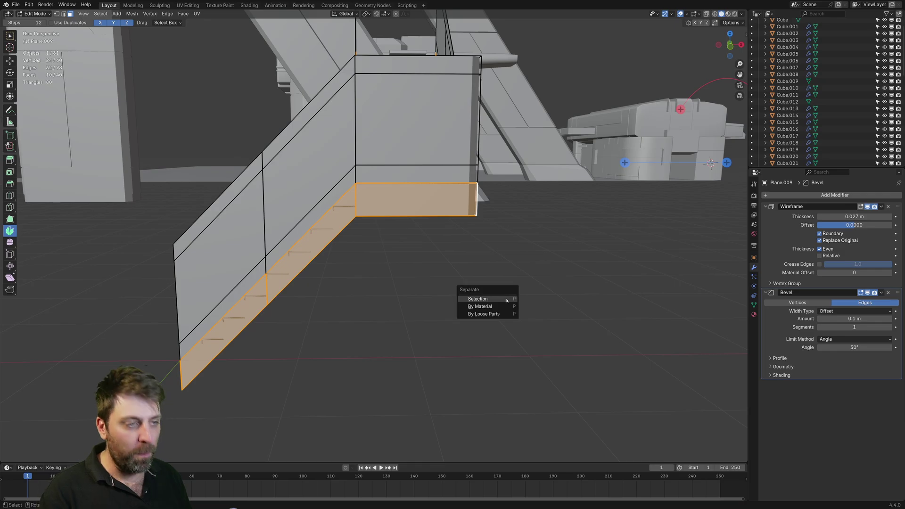
- Separate the selected lower strip of the railing walls into its own object and return to Object Mode
left_click(478, 298)
middle_click_drag(398, 198, 389, 227)
key("Tab")
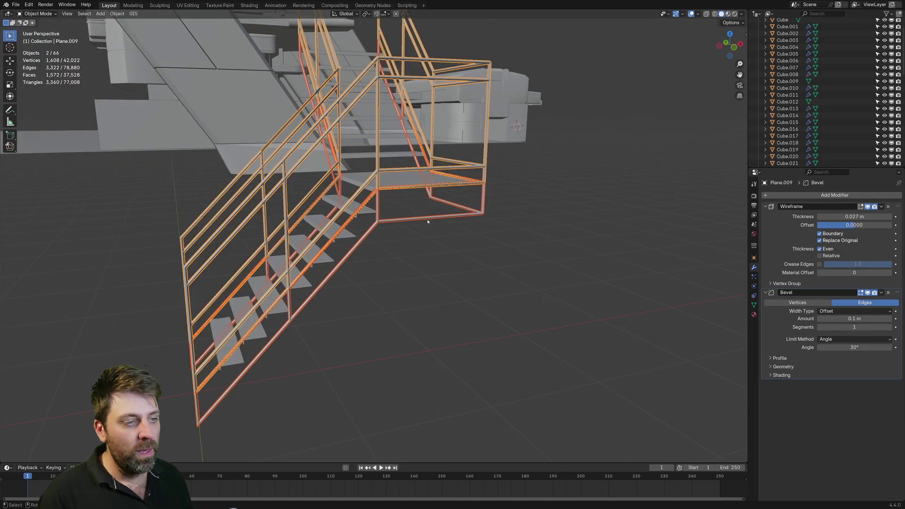
- Select the separated side strips alone and remove their Wireframe and Bevel modifiers
left_click(390, 225)
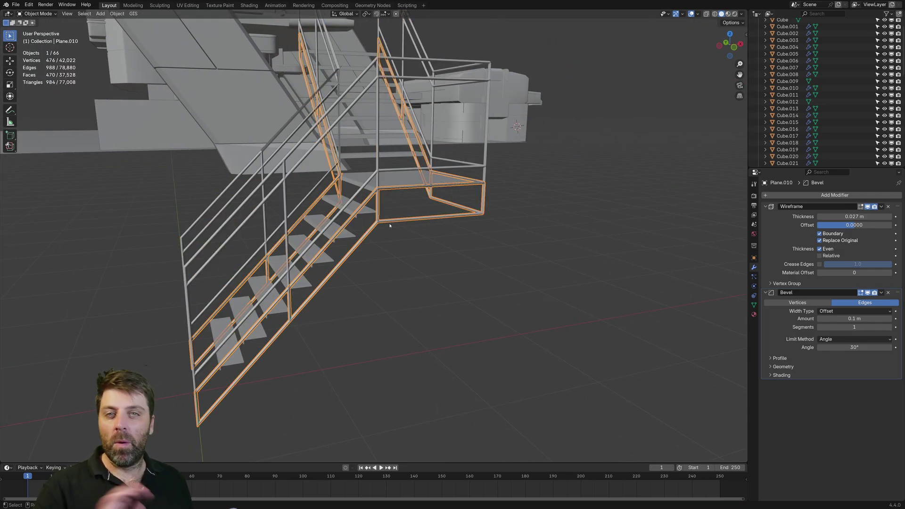
left_click(888, 206)
left_click(888, 206)
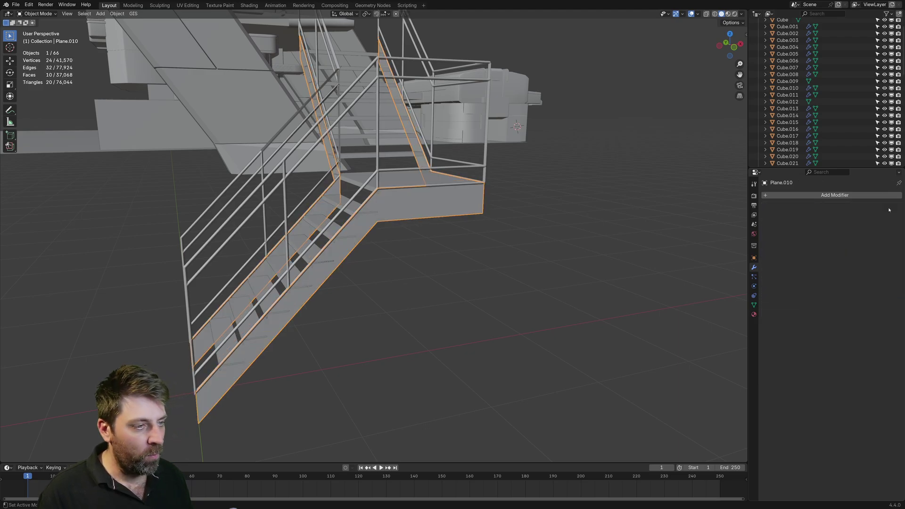
- Move the whole side-strip mesh down about 0.014 m along Z in Edit Mode and return to Object Mode
mouse_move(396, 236)
middle_mouse_down()
mouse_move(382, 250)
mouse_move(408, 234)
middle_mouse_up()
scroll(408, 234, "up", 2)
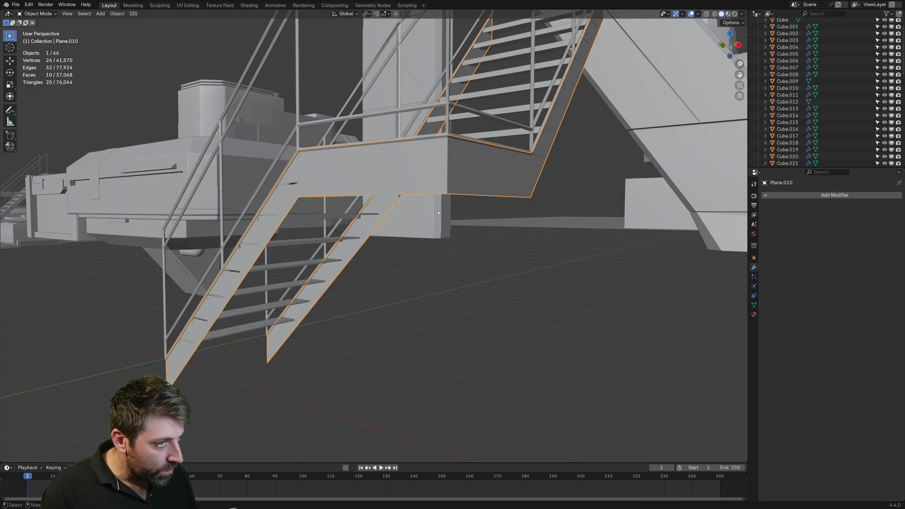
middle_click_drag(412, 188, 430, 255)
scroll(480, 218, "up", 1)
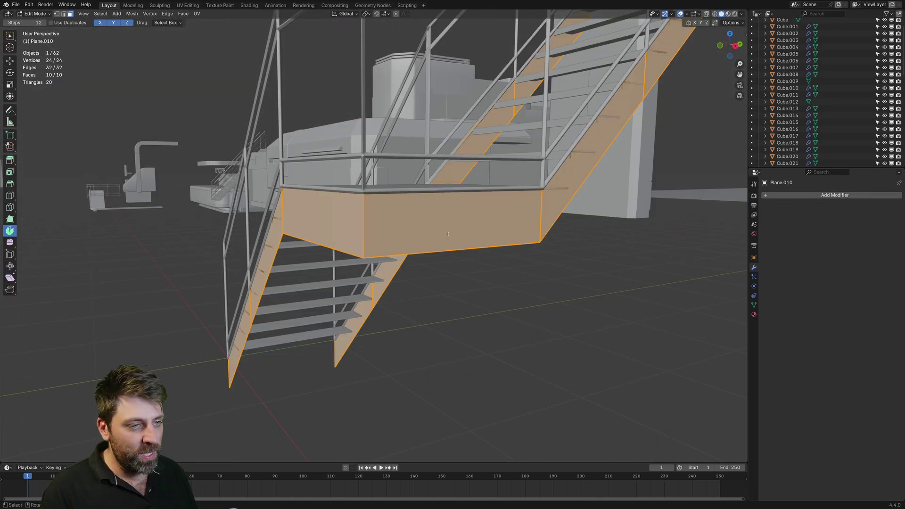
key("g")
key("z")
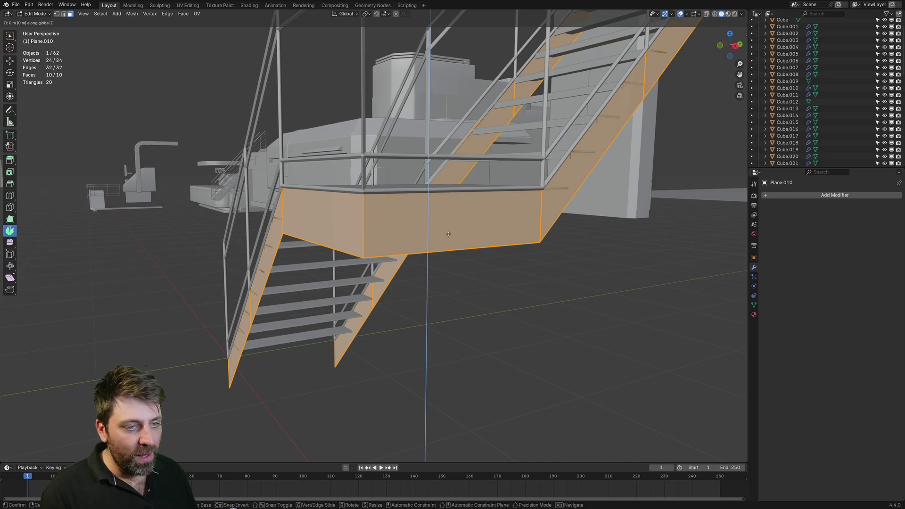
left_click(456, 254)
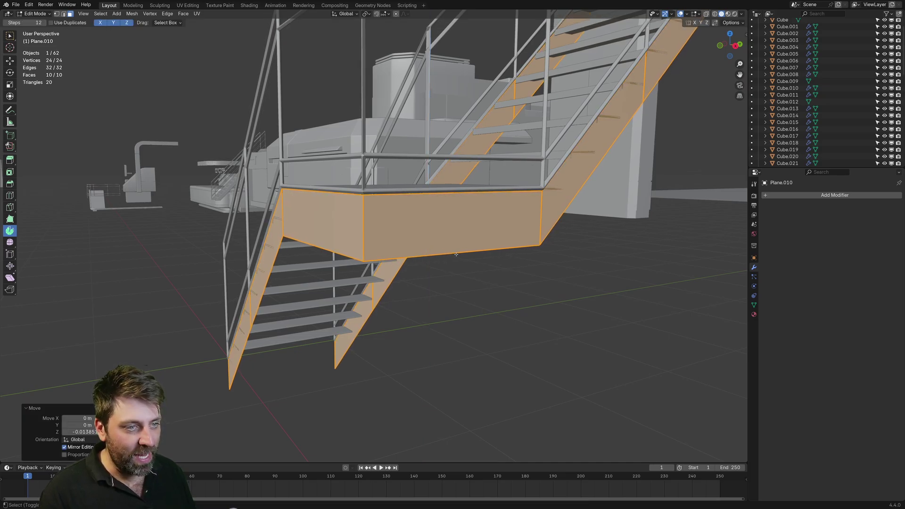
middle_click_drag(456, 254, 367, 315)
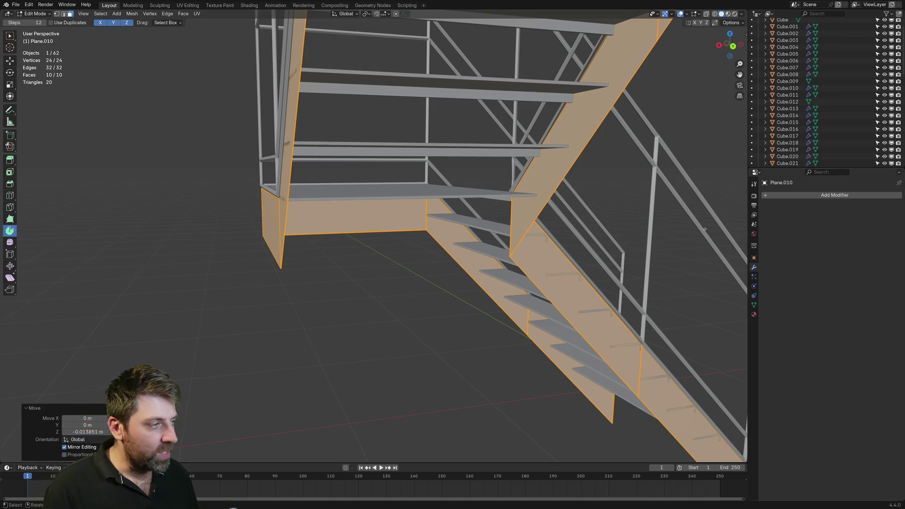
key("Tab")
- Add a Solidify modifier to the side strips and set its thickness to 0.04 m
left_click(803, 196)
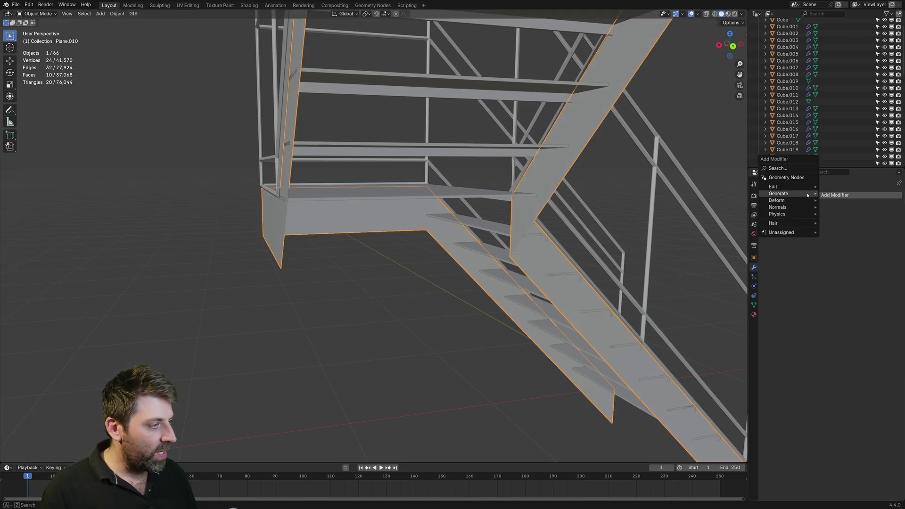
mouse_move(807, 195)
left_click(838, 275)
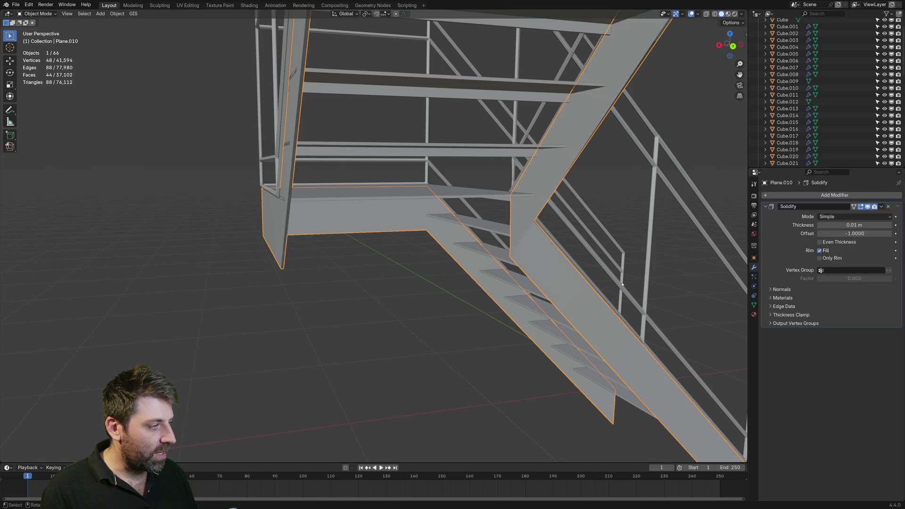
middle_click_drag(358, 292, 330, 302)
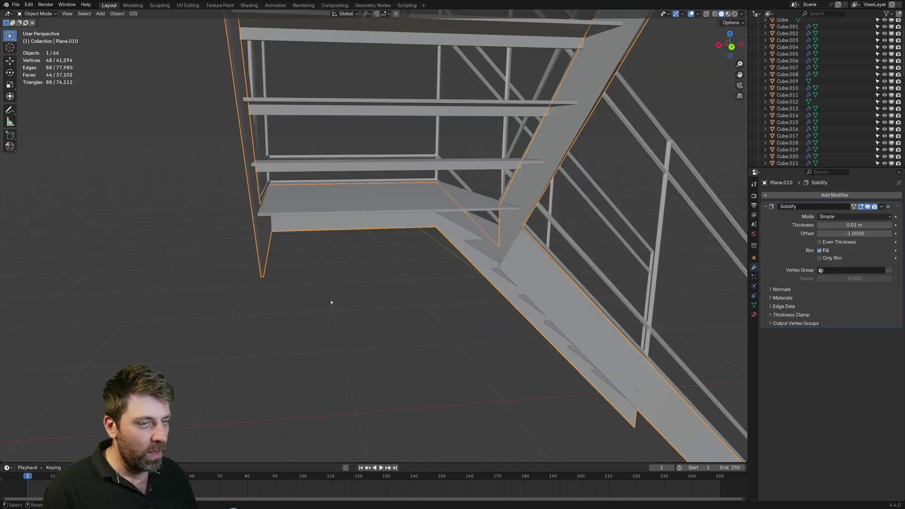
left_click(889, 225)
left_click(889, 225)
left_click(889, 225)
- Set the side strips' Solidify offset to -0.9 and check up close how the treads and railing meet them
middle_click_drag(414, 281, 580, 282)
middle_click_drag(407, 281, 274, 260)
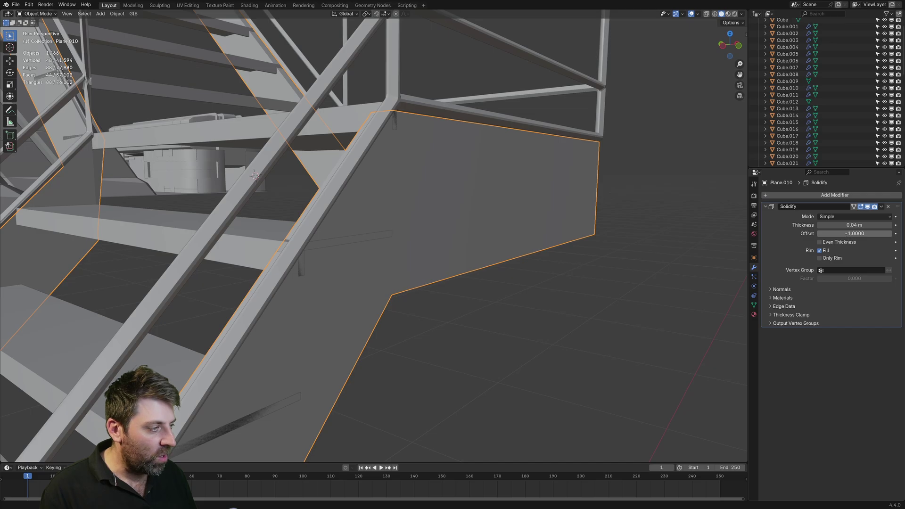
left_click_drag(821, 234, 848, 234)
left_click(821, 234)
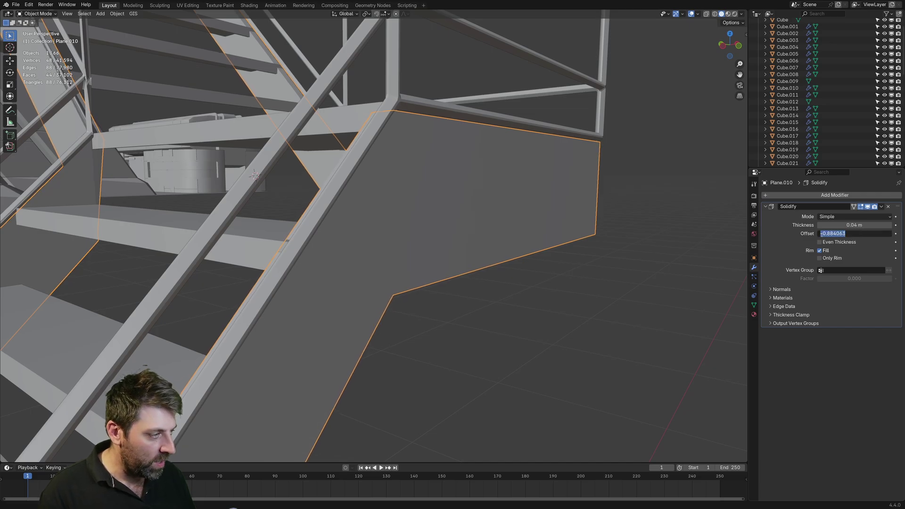
type("-0.9")
key("Return")
scroll(467, 195, "down", 3)
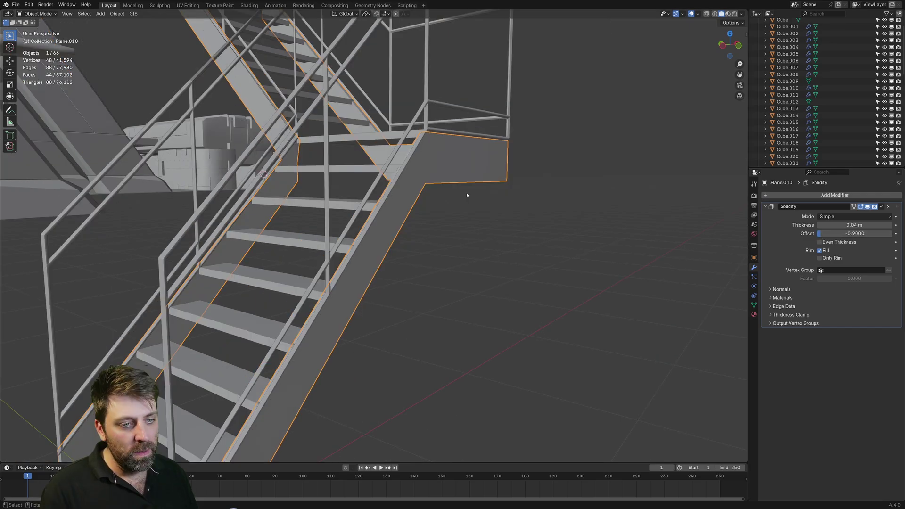
scroll(326, 306, "up", 4)
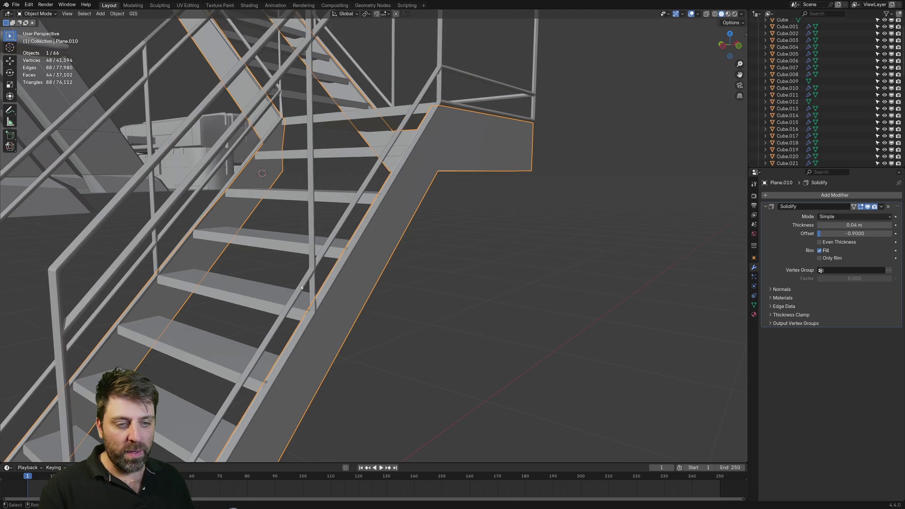
middle_click_drag(326, 305, 431, 308)
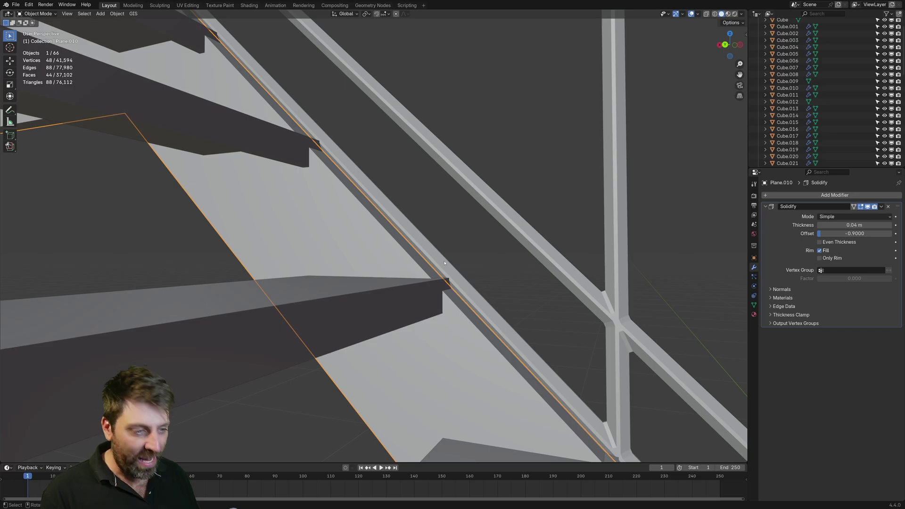
scroll(445, 263, "down", 5)
middle_click_drag(485, 279, 448, 306)
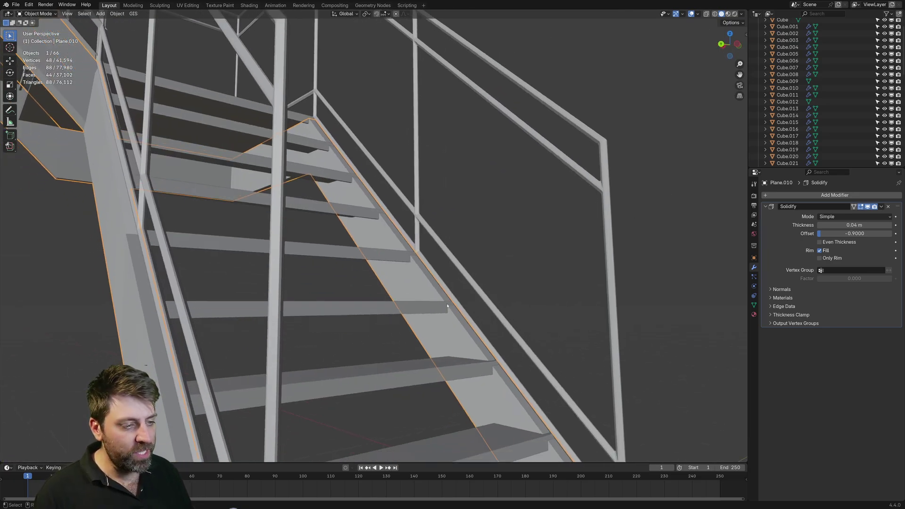
- Enter Edit Mode on the side stringers with edge selection and wireframe display, and try selecting the lower flight's upper edges
scroll(447, 305, "up", 3)
scroll(485, 353, "up", 3)
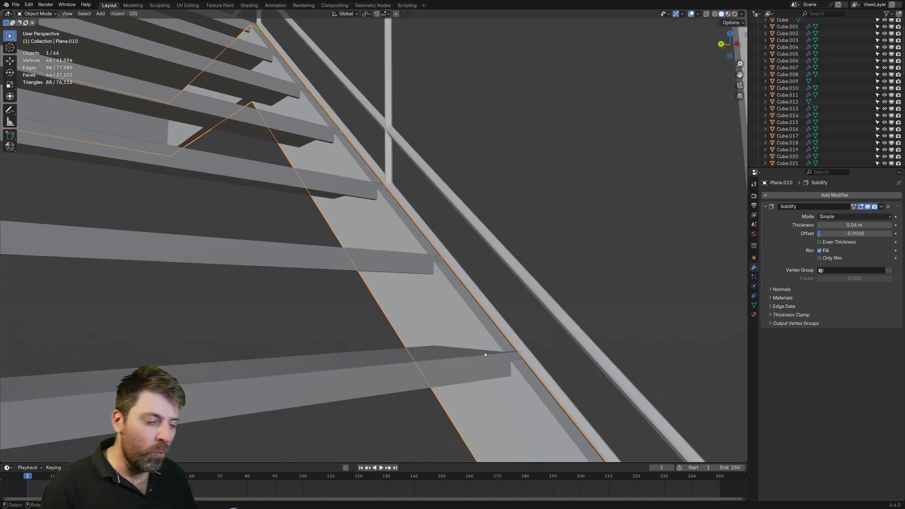
scroll(485, 354, "down", 2)
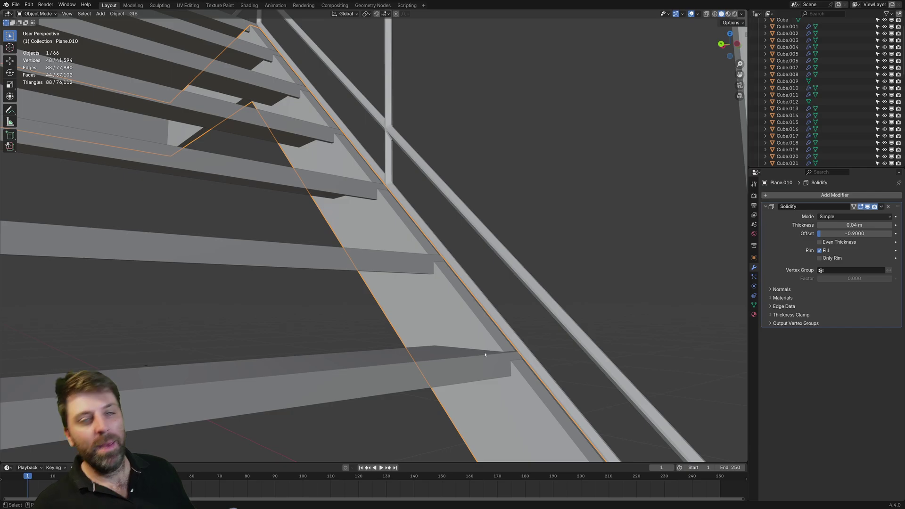
scroll(486, 358, "down", 3)
middle_click_drag(488, 364, 461, 248)
key("Tab")
key("2")
left_click(441, 249)
key("z")
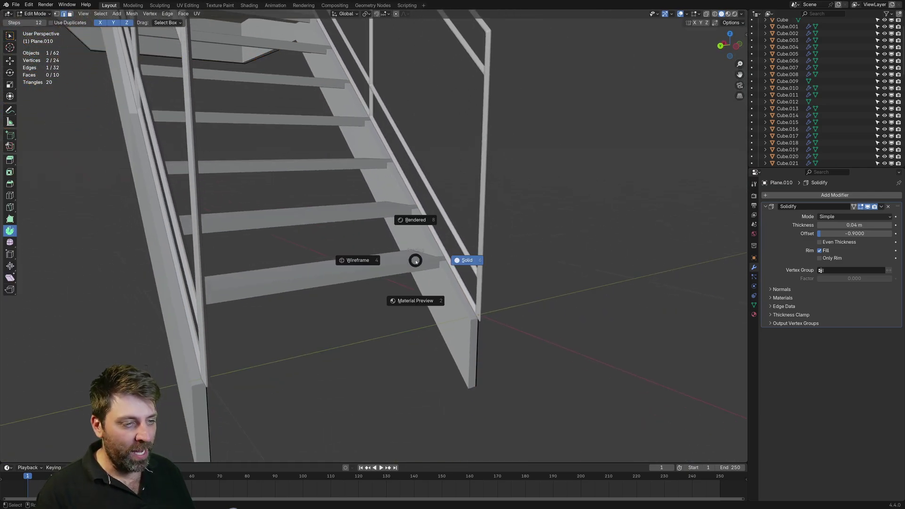
left_click(355, 260)
left_click(168, 273, "shift")
left_click(178, 270, "shift")
middle_click_drag(321, 269, 351, 267)
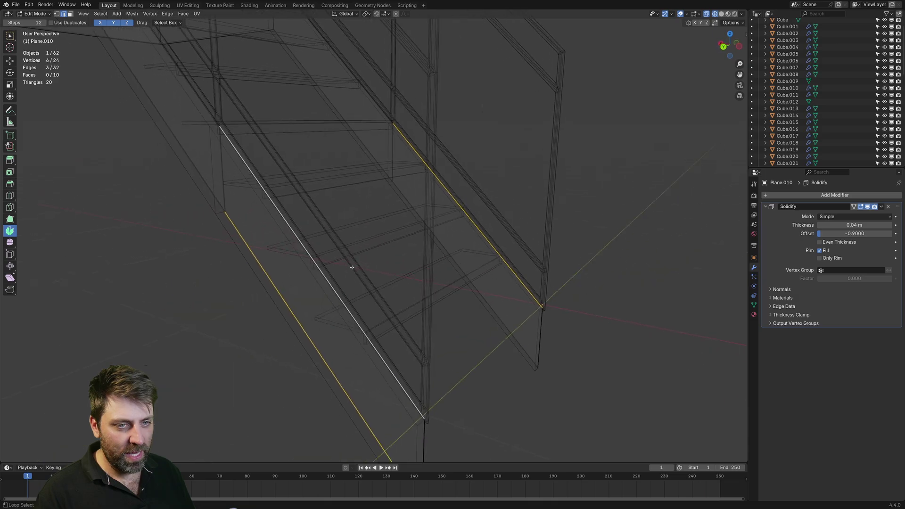
- Select the top edges of both lower-flight stringers and move them slightly along X toward the railing
left_click(304, 242)
left_click(200, 90, "shift")
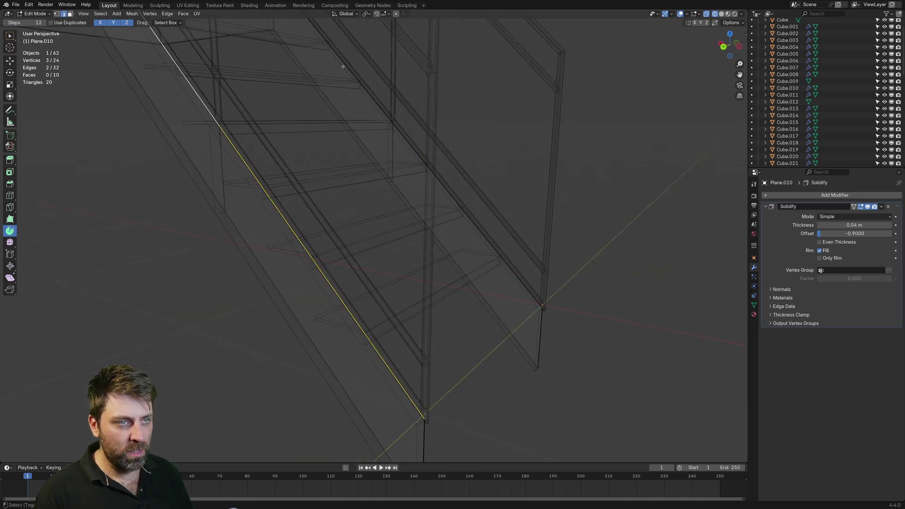
left_click(357, 78, "shift")
left_click(439, 184, "shift")
middle_click_drag(443, 193, 480, 325)
key("z")
left_click(499, 333)
key("g")
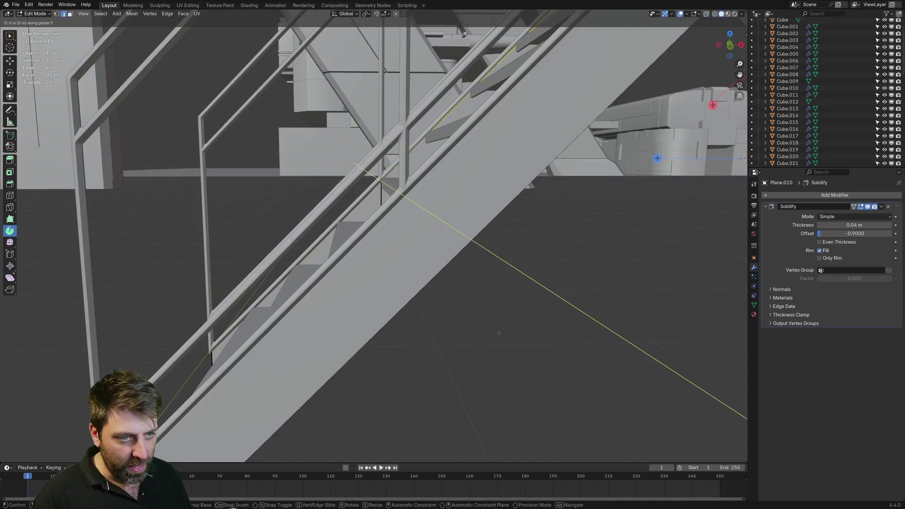
key("x")
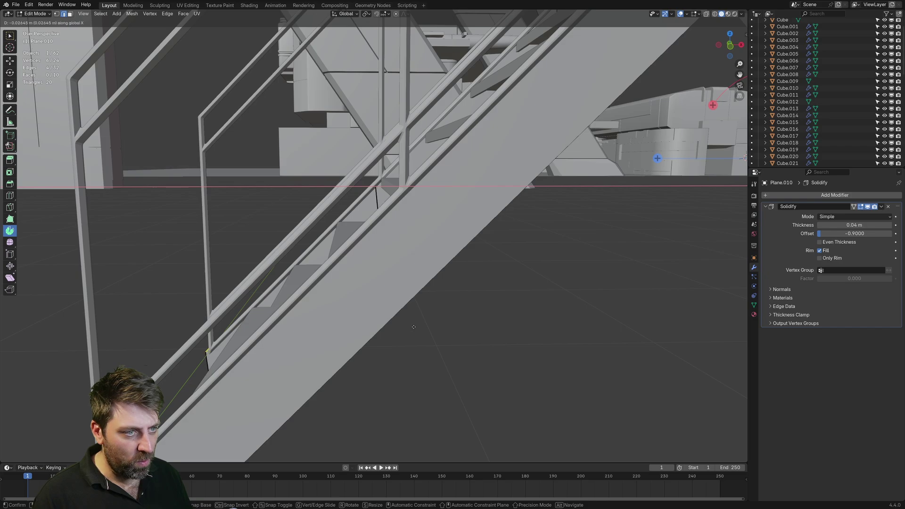
left_click(497, 333)
- Select the top edges of both upper-flight stringers and move them about -0.01 m along Y
middle_click_drag(497, 333, 382, 268)
left_click(381, 268)
middle_click_drag(314, 153, 539, 244)
key("z")
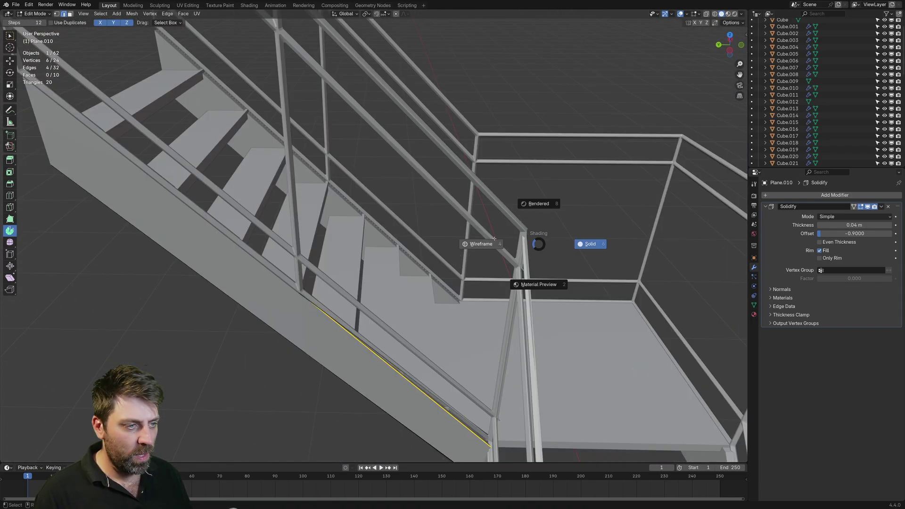
left_click(481, 244)
left_click(424, 266, "shift")
middle_click_drag(481, 244, 408, 226)
key("z")
left_click(452, 226)
middle_click_drag(465, 256, 493, 355, "shift")
scroll(493, 330, "up", 4)
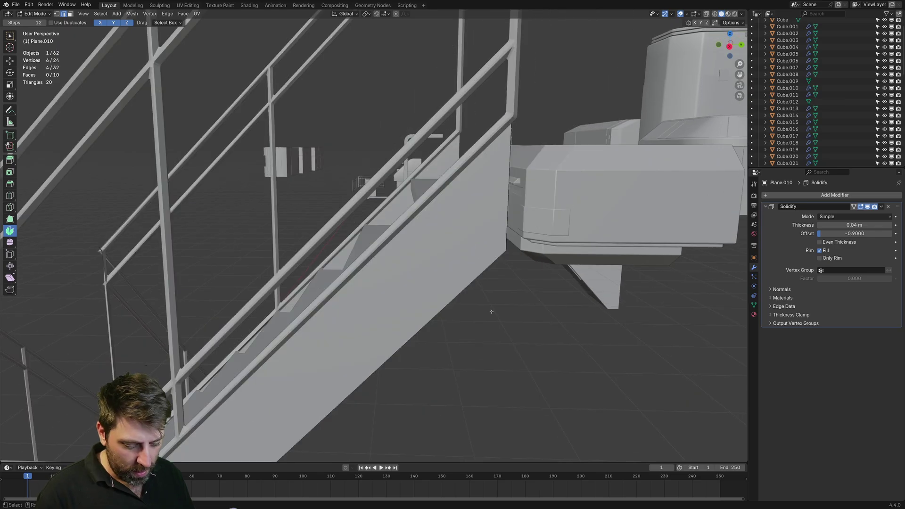
key("g")
key("y")
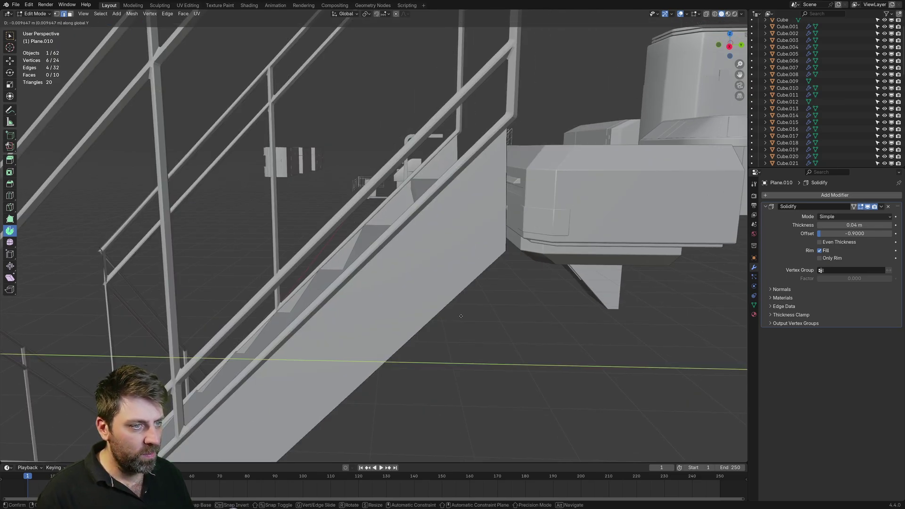
left_click(458, 317)
- Slide the lower corner vertices at the stringers' upper ends by a factor of 0.020 to make the end edges vertical
scroll(457, 317, "down", 4)
middle_click_drag(457, 317, 474, 184)
left_click(461, 247)
left_click(513, 207, "shift")
key("KP_3")
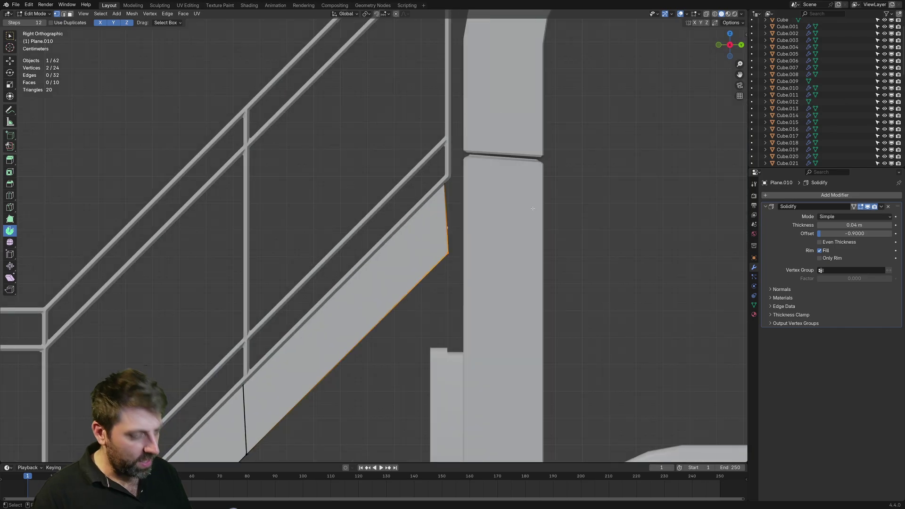
scroll(532, 208, "up", 4)
middle_click_drag(532, 208, 482, 184, "shift")
key("shift+v")
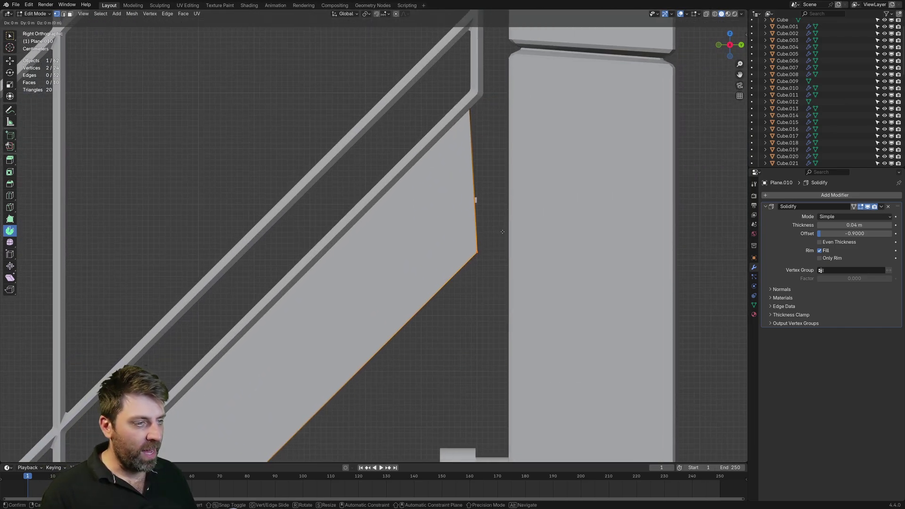
left_click(424, 327)
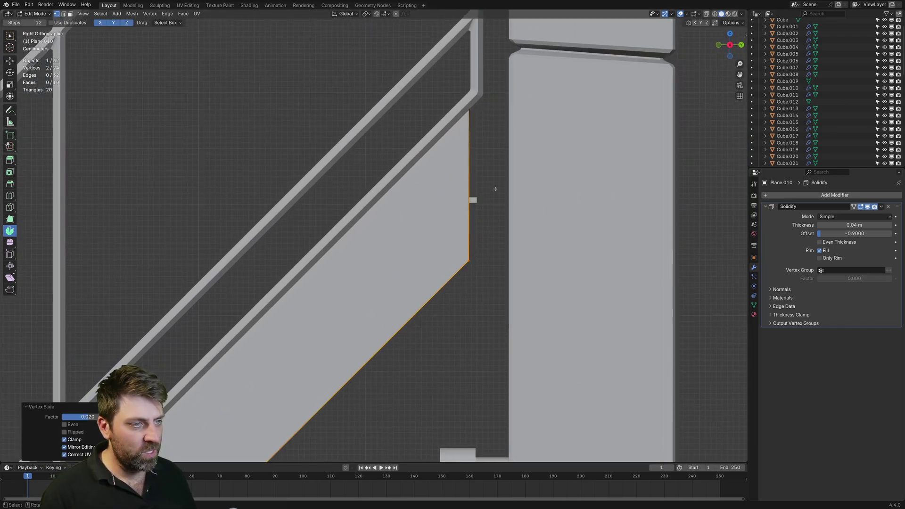
- Extrude both upper end edges of the stringers outward along Y in side view and return to Object Mode
scroll(494, 189, "down", 5)
scroll(418, 264, "up", 3)
key("alt+a")
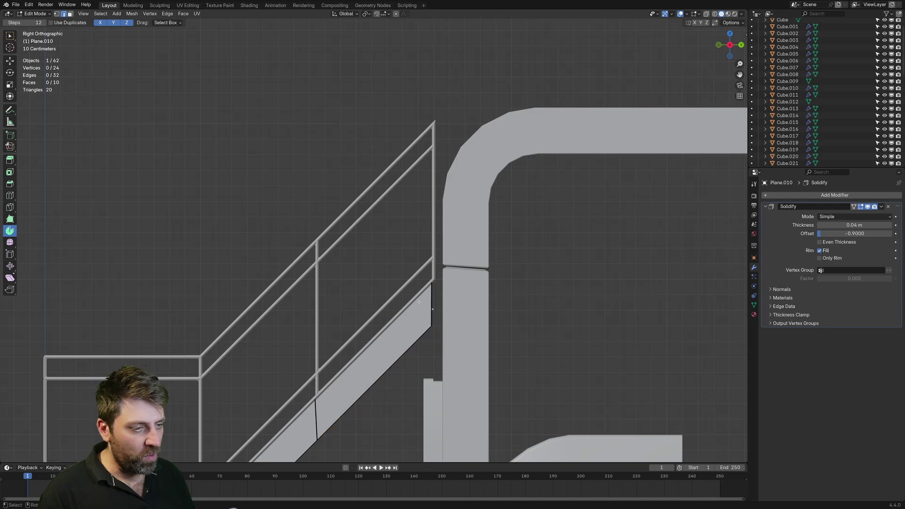
middle_click_drag(434, 308, 522, 300)
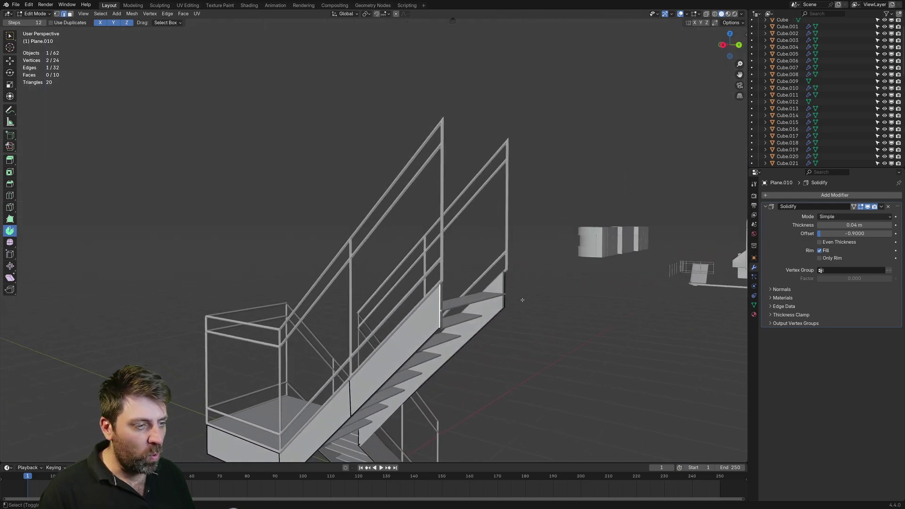
key("KP_3")
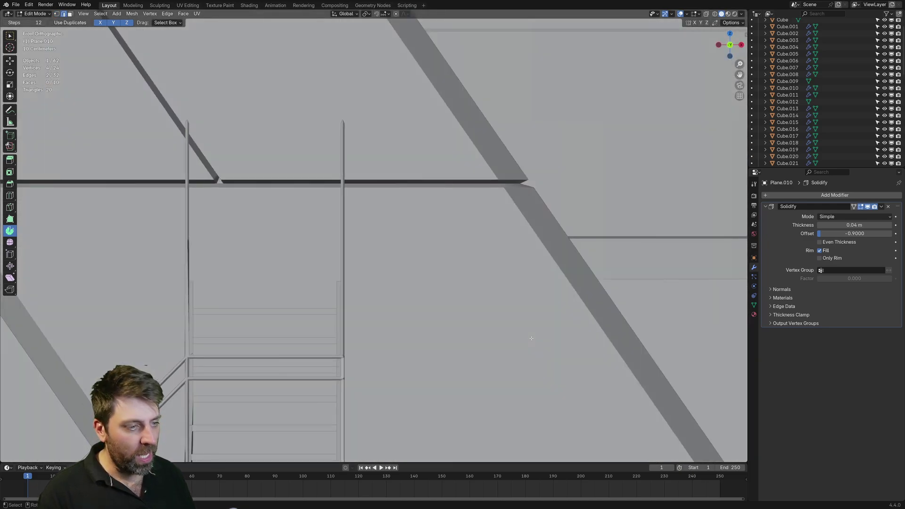
key("e")
key("y")
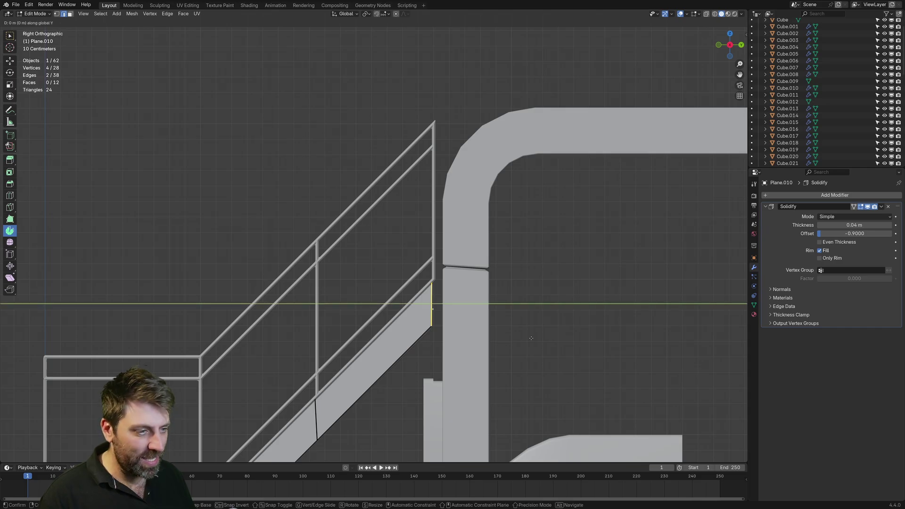
left_click(409, 276)
key("Tab")
scroll(409, 276, "down", 3)
middle_click_drag(409, 276, 455, 290)
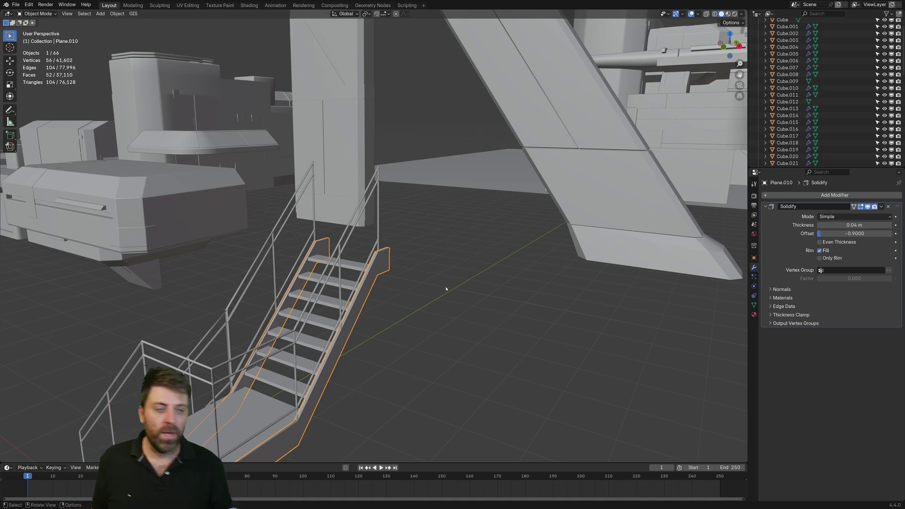
- In front view, slide the lowest vertices at the stringers' feet up along their bottom edges to ground level
scroll(445, 285, "down", 2)
scroll(444, 286, "down", 1)
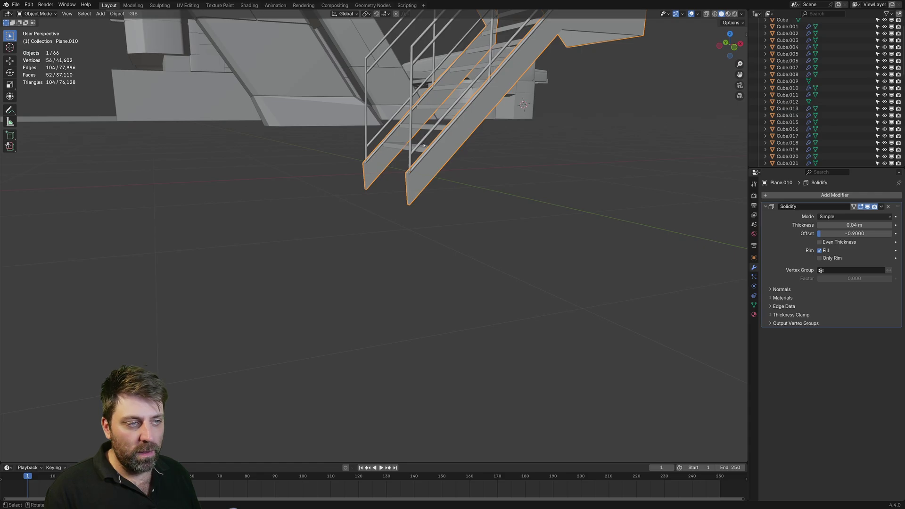
key("KP_1")
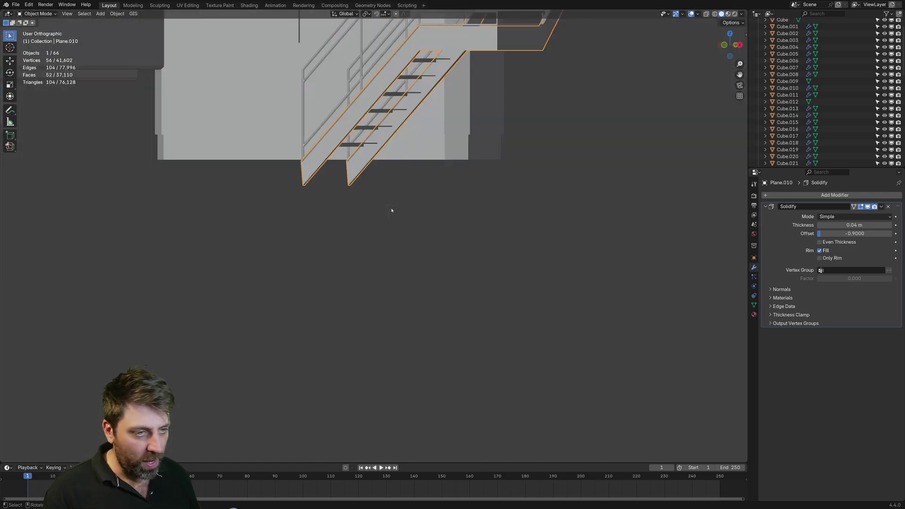
scroll(392, 210, "up", 5)
key("Tab")
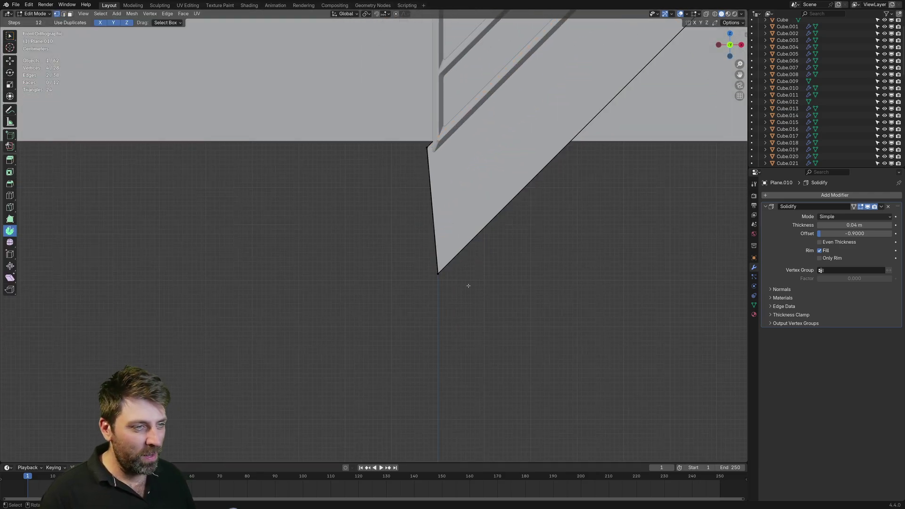
left_click(438, 274)
key("z")
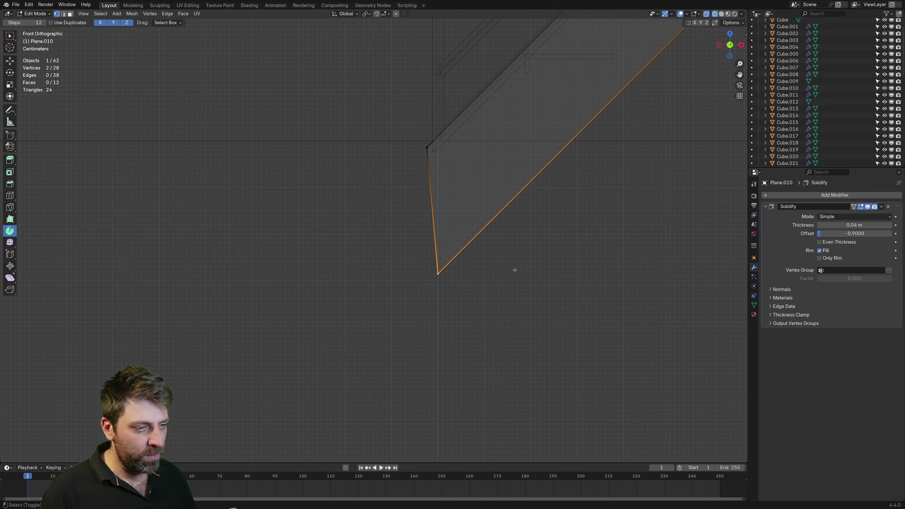
middle_click_drag(515, 270, 467, 297, "shift")
key("shift+v")
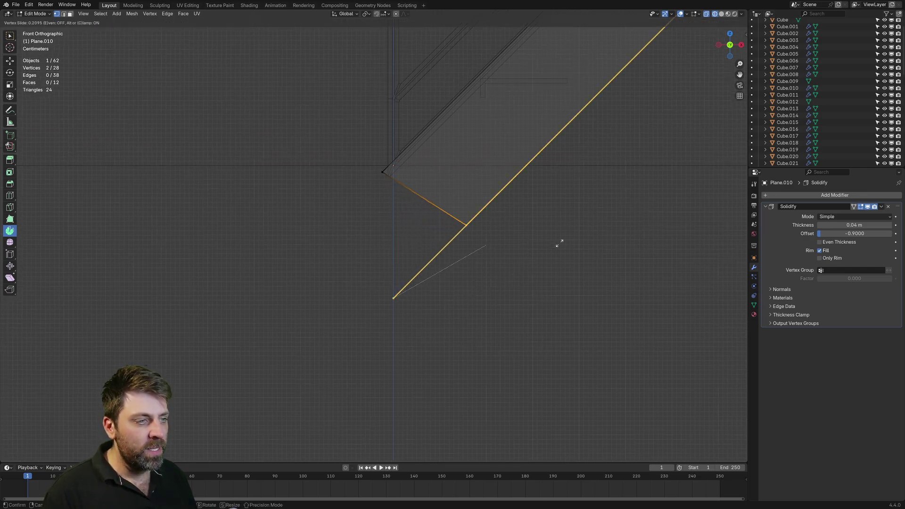
left_click(604, 221)
- Slide the upper foot vertices to ground level by a factor of 0.018, then restore solid shading and Object Mode
middle_click_drag(512, 221, 367, 243, "shift")
scroll(589, 295, "up", 5)
left_click(386, 245)
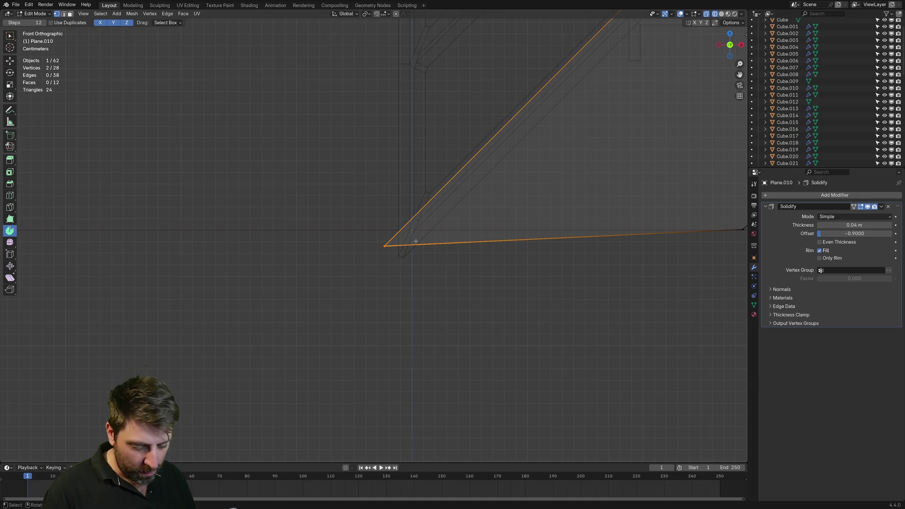
key("g")
key("g")
left_click(528, 154)
scroll(471, 245, "down", 7)
key("z")
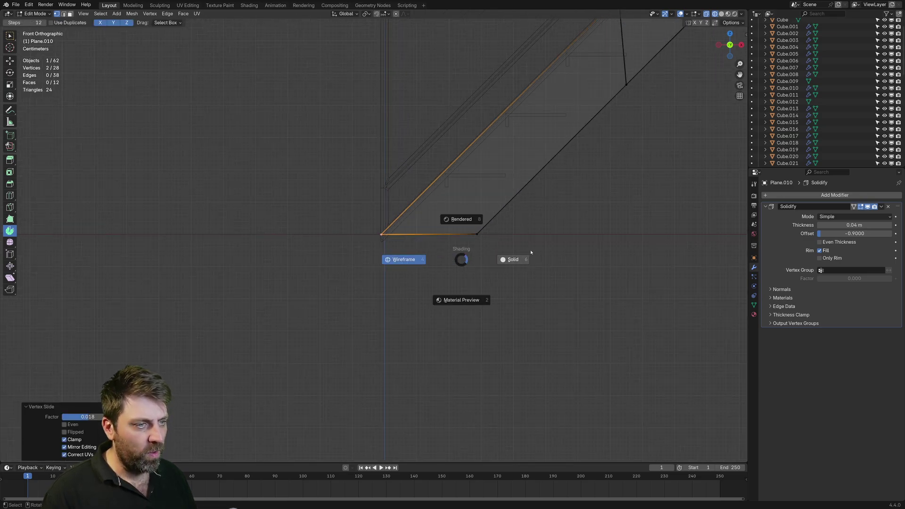
left_click(531, 252)
key("Tab")
middle_click_drag(530, 252, 430, 267)
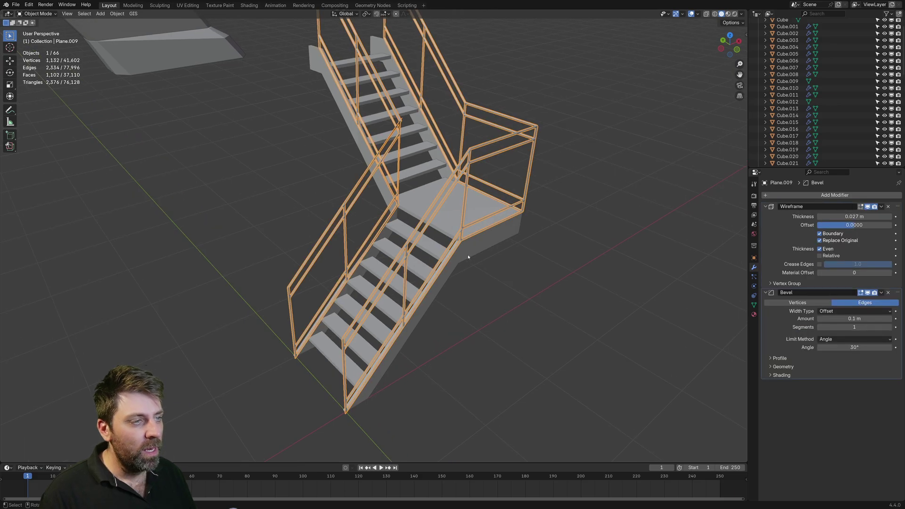
- Move the entire railing mesh slightly up along Z in Edit Mode so it clears the stringers
scroll(468, 256, "up", 5)
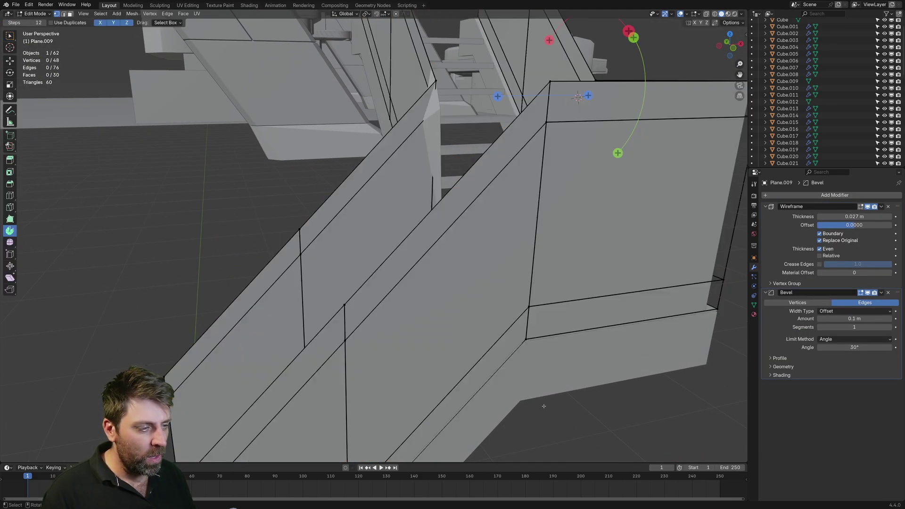
key("a")
key("g")
key("z")
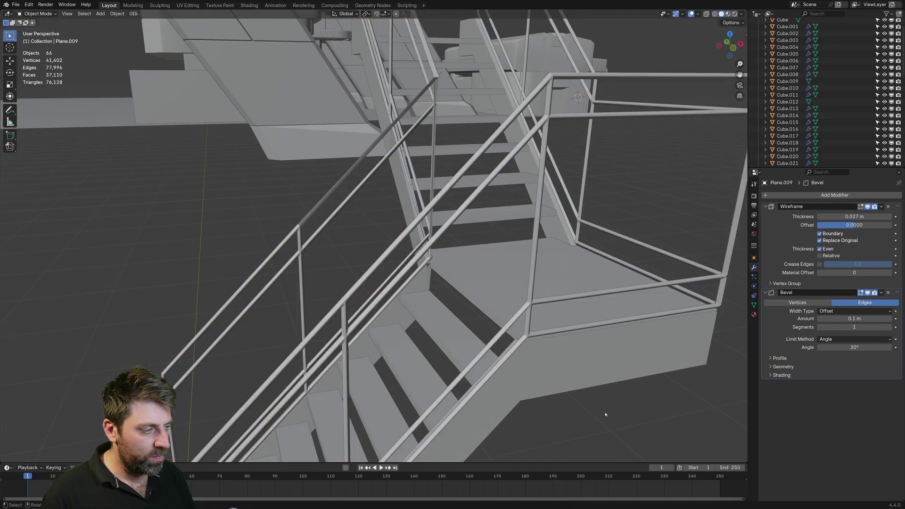
middle_click_drag(471, 264, 489, 318)
middle_click_drag(520, 286, 411, 347)
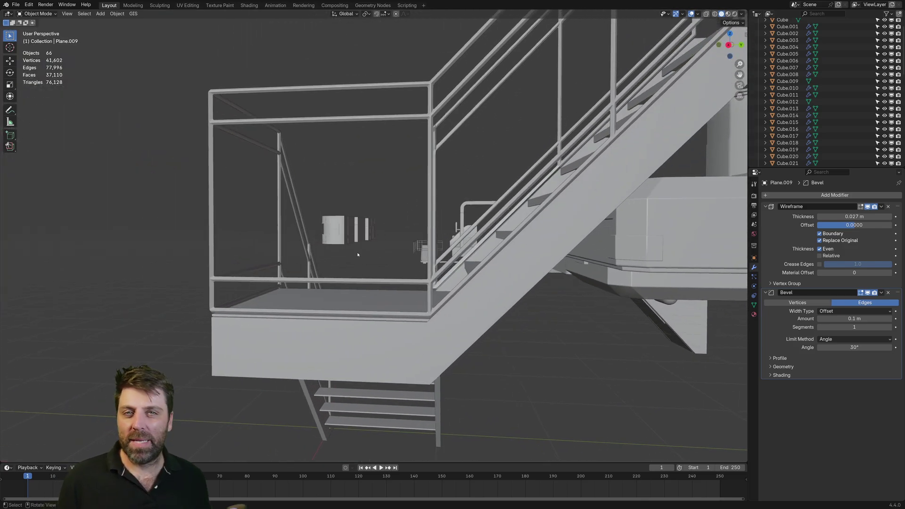
- Add a Bevel modifier to the side stringers
scroll(357, 254, "down", 5)
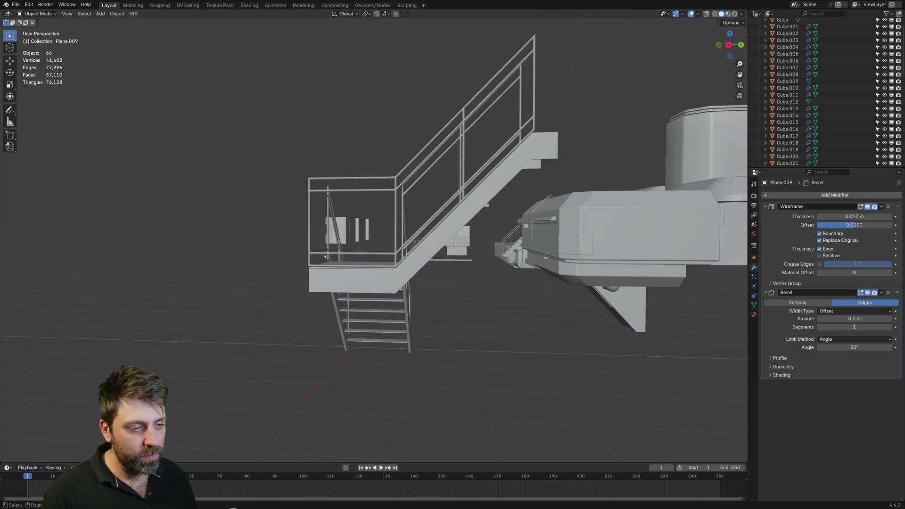
left_click(376, 275)
middle_click_drag(377, 273, 476, 261)
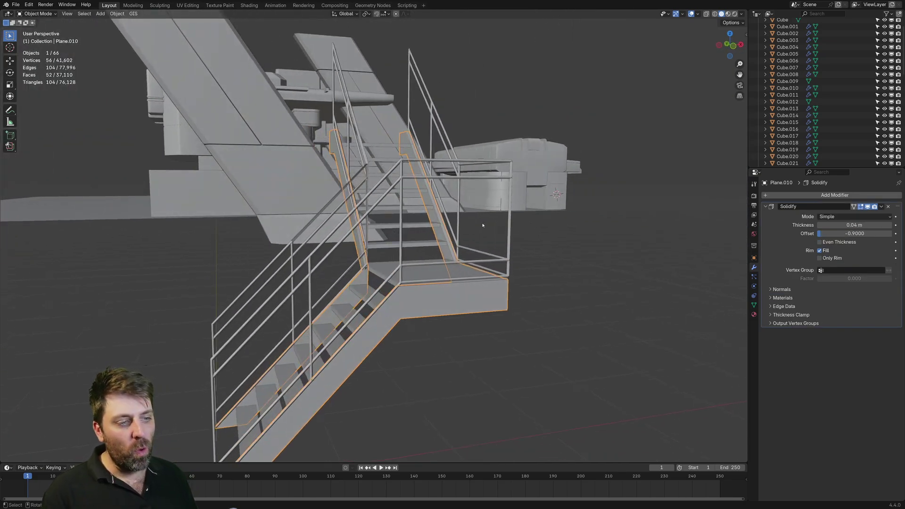
left_click(801, 198)
mouse_move(796, 198)
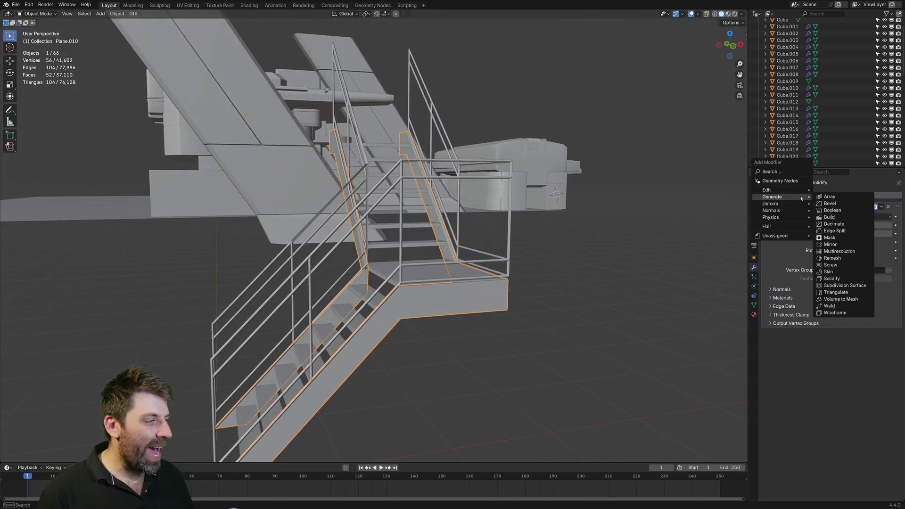
left_click(838, 204)
middle_click_drag(572, 328, 561, 279, "shift")
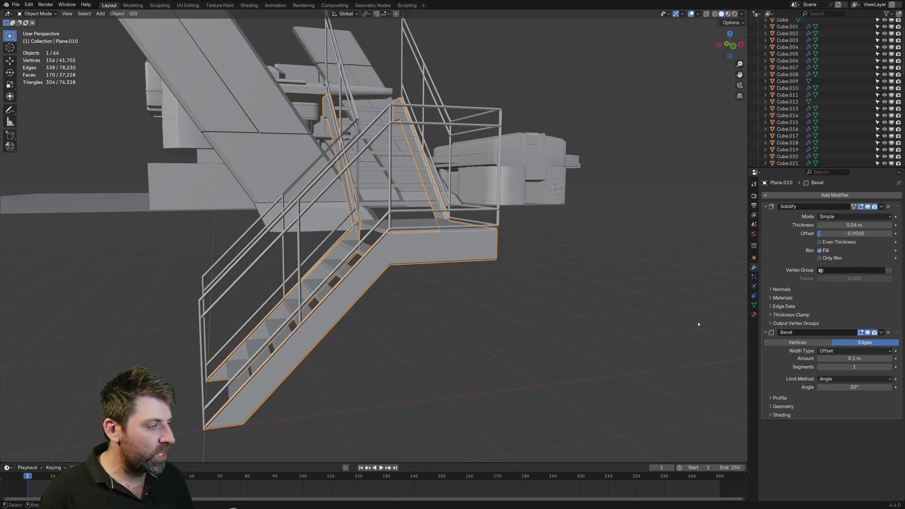
- Add a Bevel modifier to the treads and landing, and inspect the steps up close
middle_click_drag(698, 324, 704, 329)
left_click(416, 203)
left_click(848, 196)
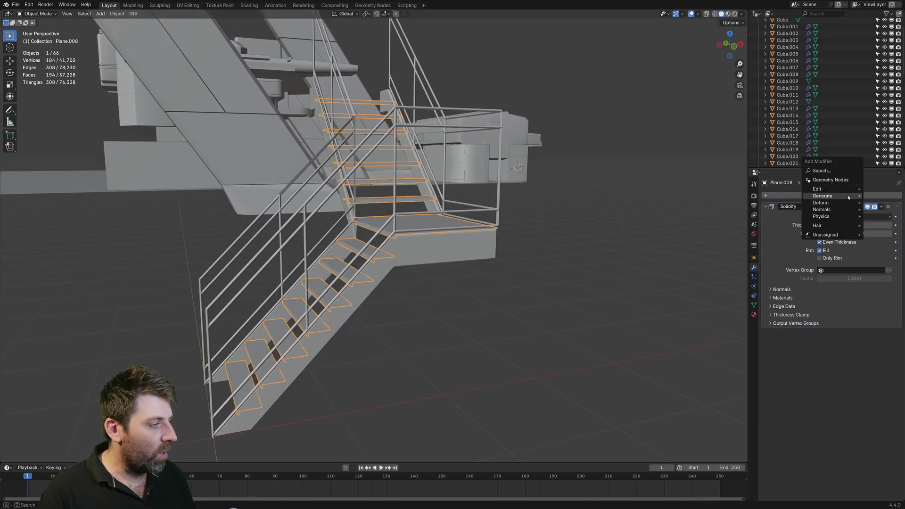
mouse_move(848, 197)
left_click(769, 205)
left_click(475, 347)
scroll(292, 156, "up", 5)
middle_click_drag(227, 163, 298, 227)
scroll(341, 277, "down", 2)
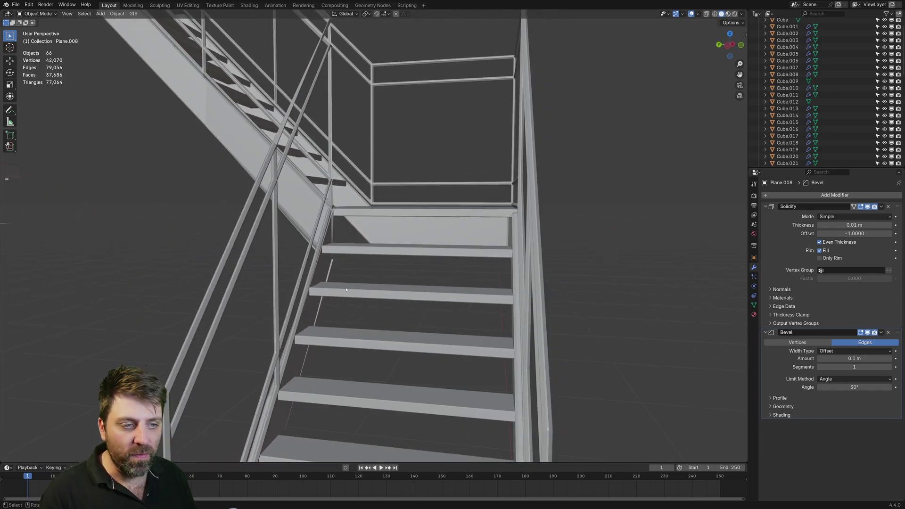
- Recalculate the normals of the whole side stringer mesh to the outside in Edit Mode
middle_click_drag(382, 257, 343, 263)
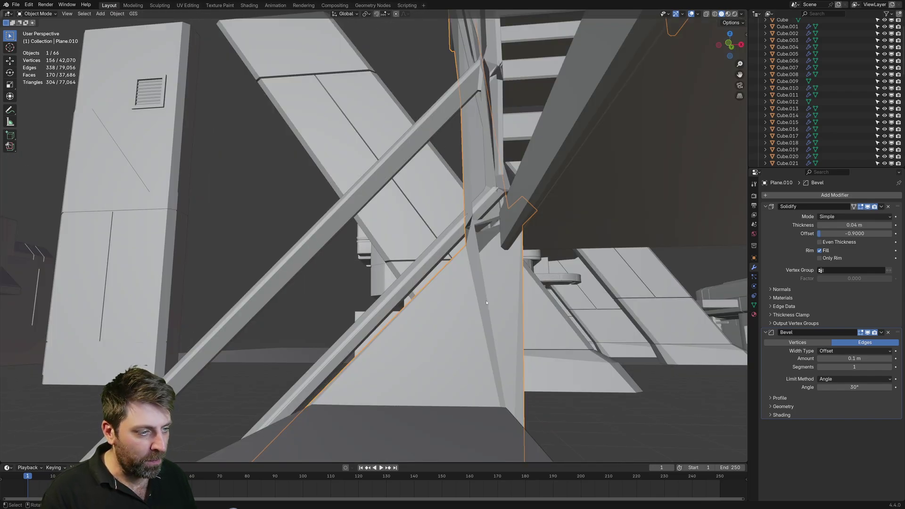
middle_click_drag(230, 137, 290, 160)
scroll(290, 161, "down", 3)
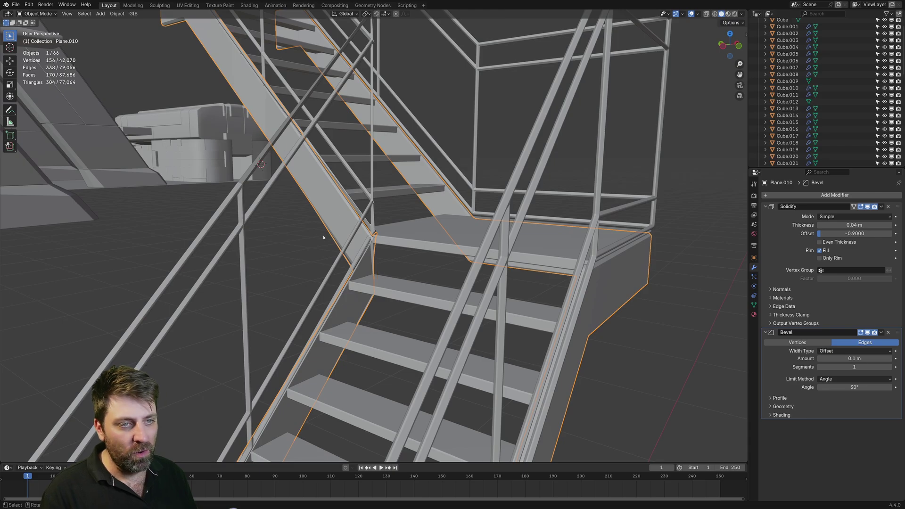
middle_click_drag(323, 237, 398, 332)
key("Tab")
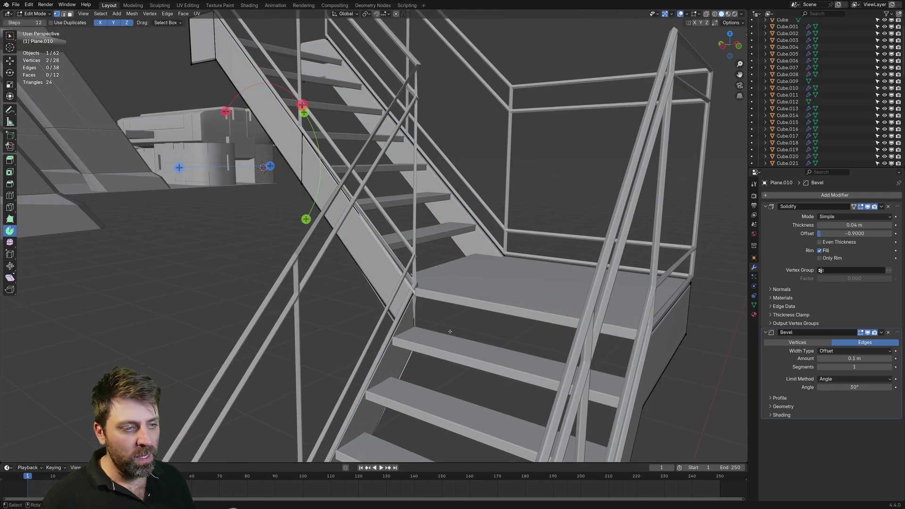
key("a")
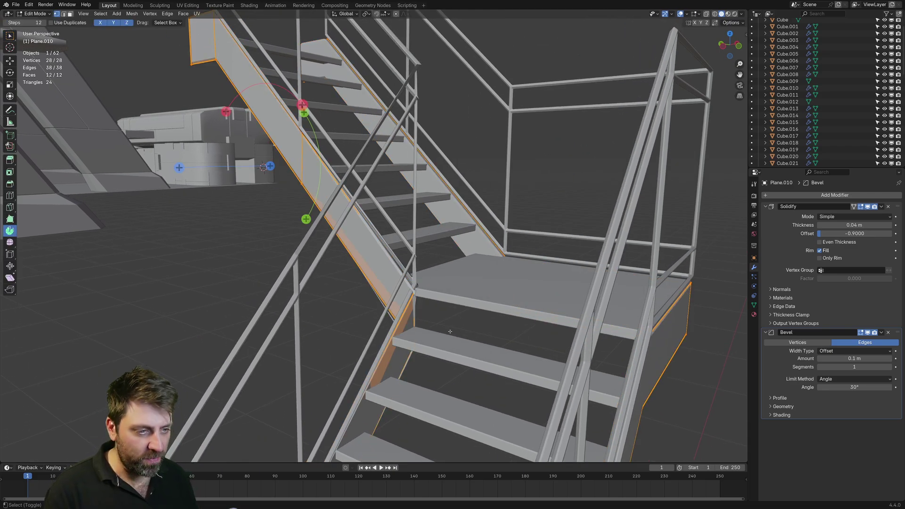
key("shift+n")
mouse_move(449, 332)
middle_mouse_down()
mouse_move(428, 351)
mouse_move(443, 317)
middle_mouse_up()
scroll(444, 317, "down", 4)
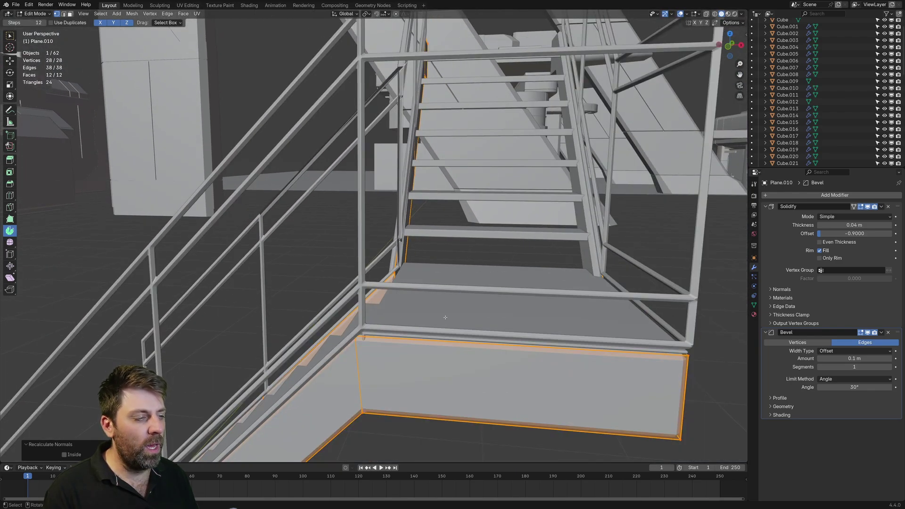
- Recalculate the normals of the linked stair-side stringer piece with Inside enabled, and return to Object Mode
scroll(444, 317, "up", 3)
left_click(412, 271)
key("ctrl+l")
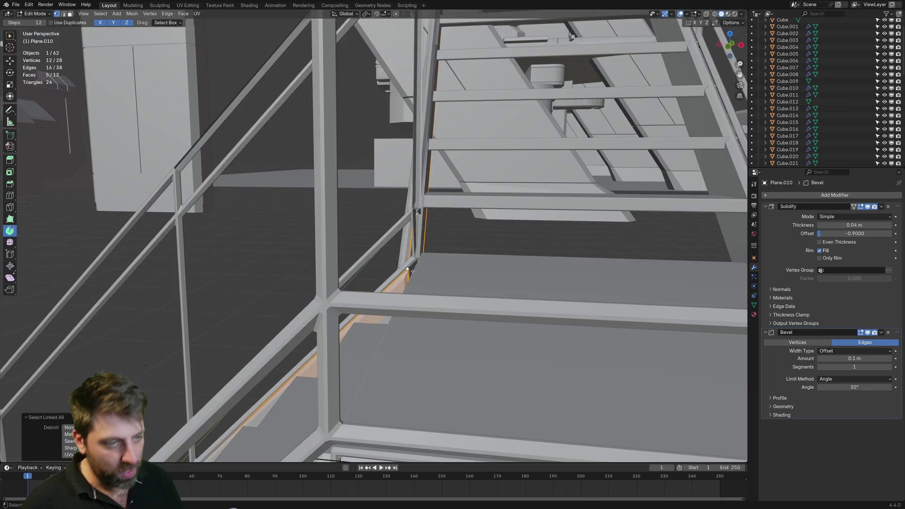
key("shift+n")
left_click(65, 455)
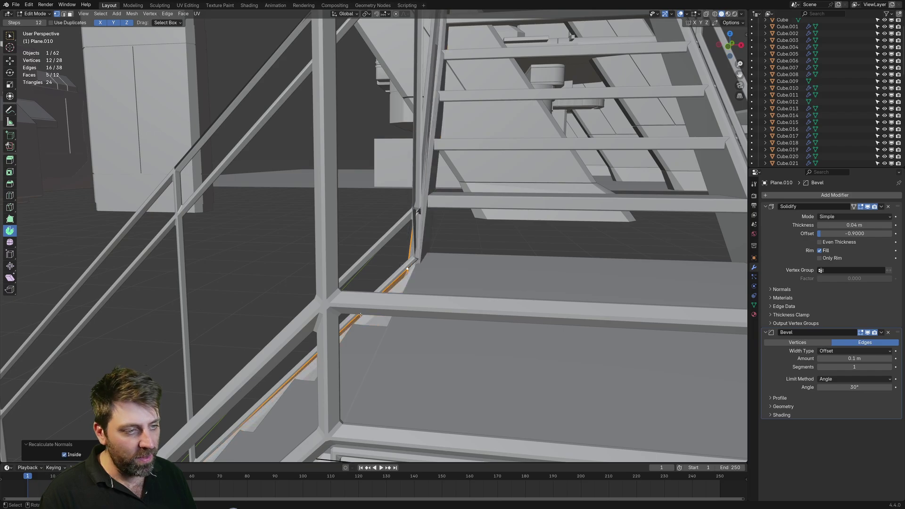
scroll(443, 329, "down", 3)
middle_click_drag(439, 330, 460, 347)
scroll(443, 282, "up", 3)
key("Tab")
- Recalculate the normals of the wireframe railing mesh in Edit Mode, and return to Object Mode
left_click(425, 213)
scroll(425, 213, "up", 3)
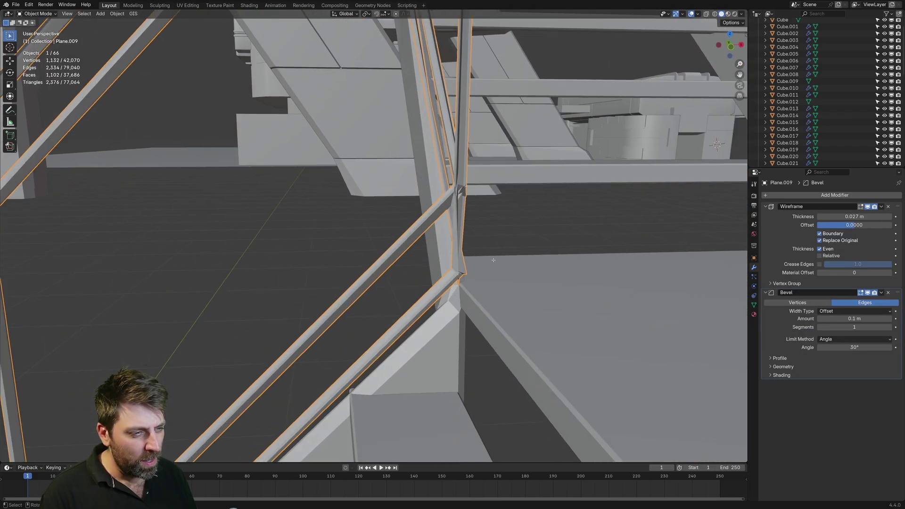
key("Tab")
middle_click_drag(503, 279, 386, 270)
scroll(472, 325, "down", 4)
scroll(463, 293, "up", 2)
key("shift+n")
key("Tab")
- Select the treads, railing and stringers, and duplicate them 4 m along X
scroll(586, 250, "down", 4)
scroll(400, 283, "down", 6)
left_click(444, 321)
middle_click_drag(369, 306, 470, 316)
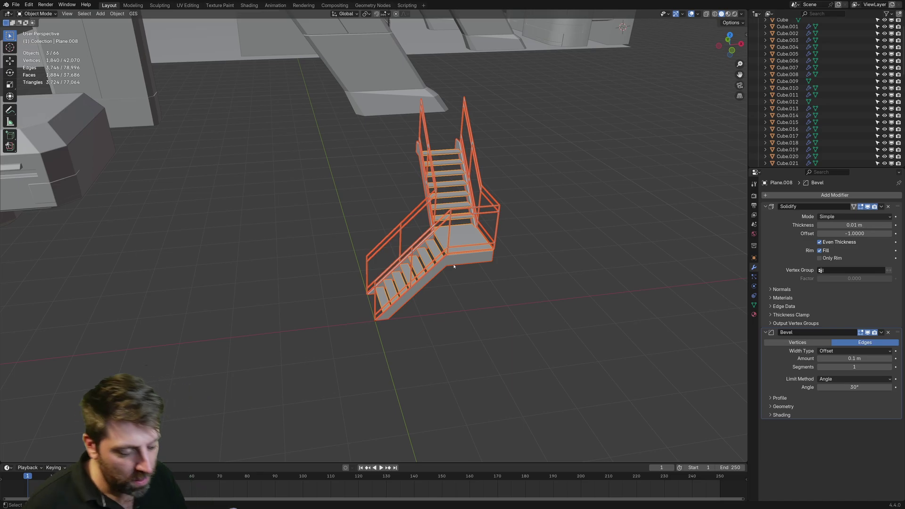
key("shift+d")
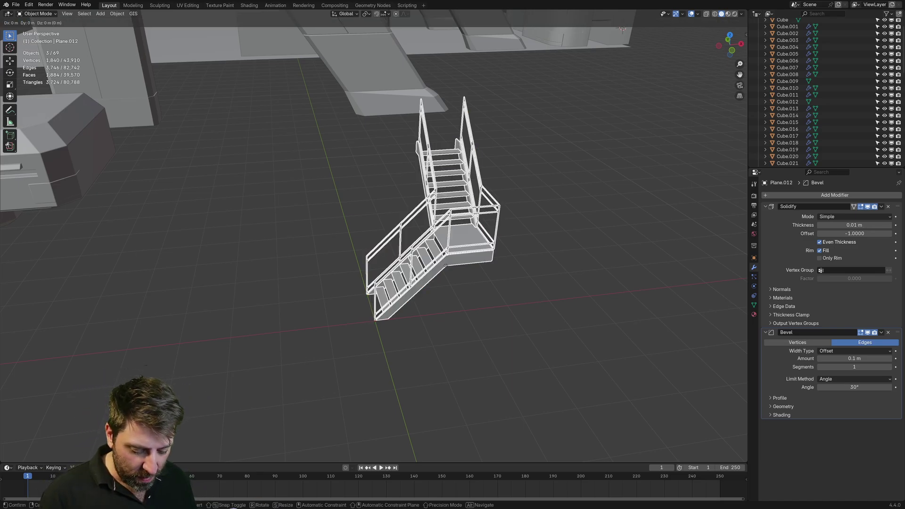
type("x4")
key("Return")
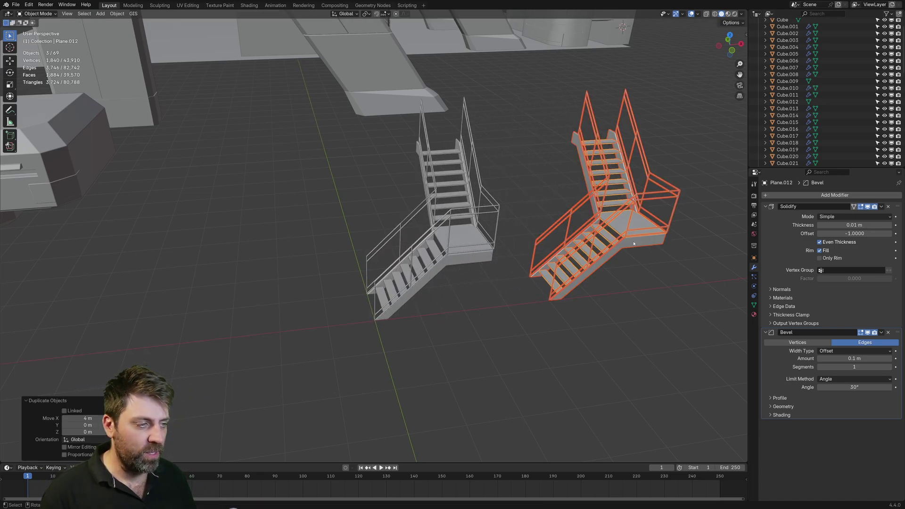
- Convert the three duplicated staircase objects to plain meshes so their modifiers are applied
middle_click_drag(377, 226, 336, 275)
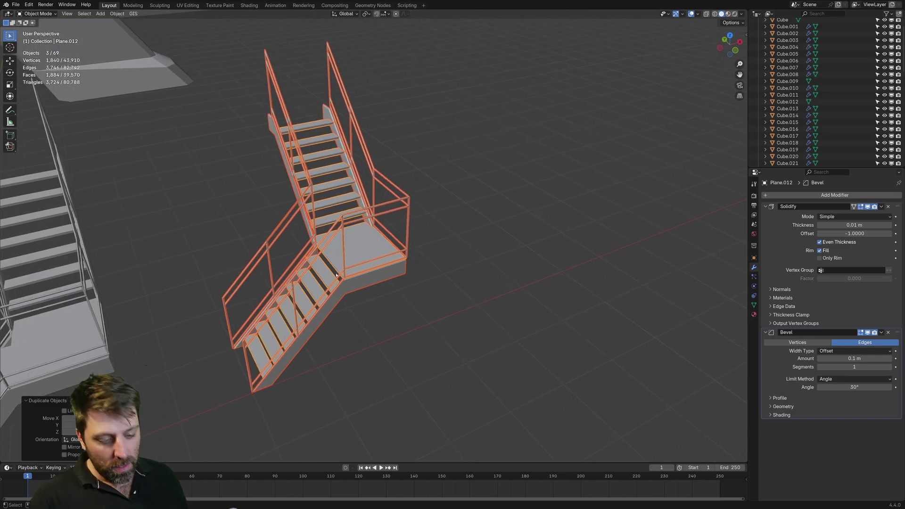
key("F3")
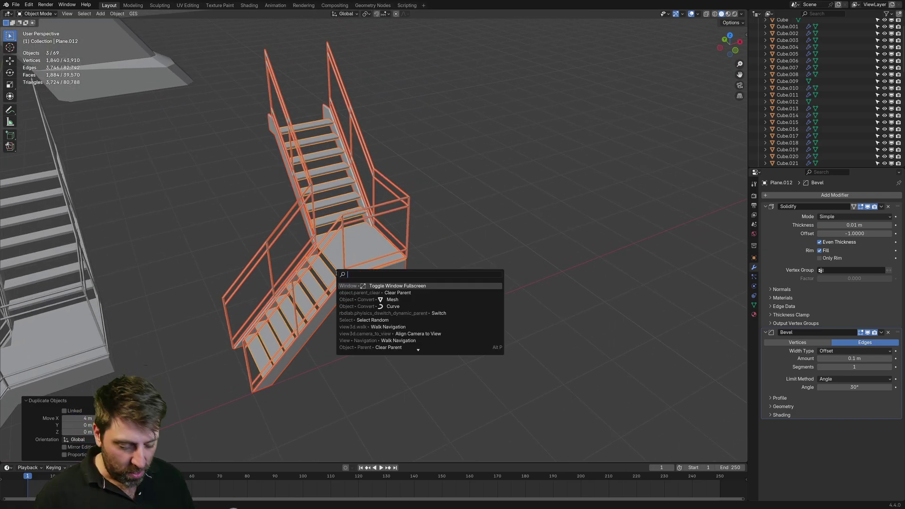
type("convert")
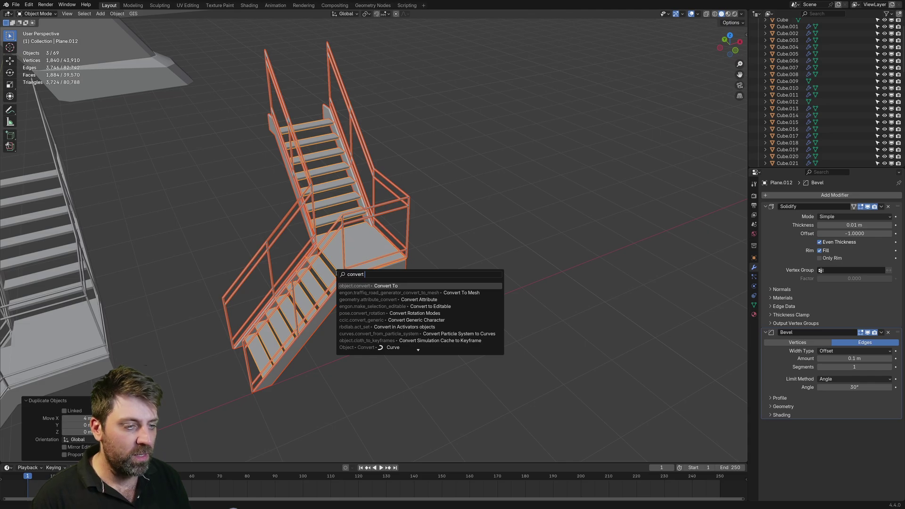
type(" to mesh")
key("BackSpace")
key("BackSpace")
key("BackSpace")
key("BackSpace")
key("BackSpace")
key("BackSpace")
key("BackSpace")
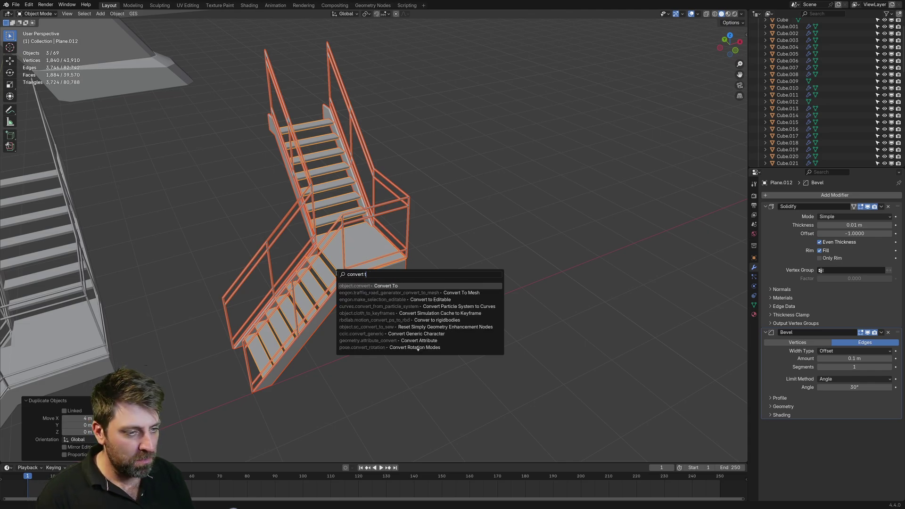
type("mesh")
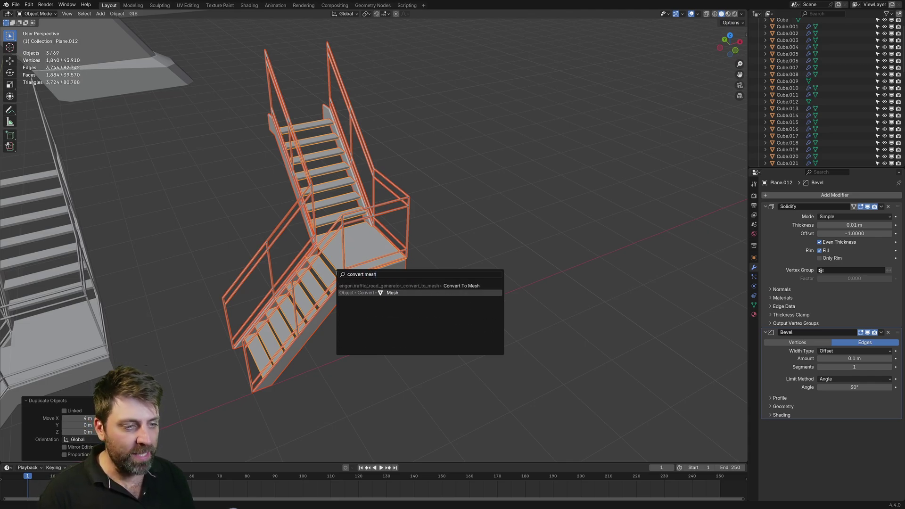
key("Return")
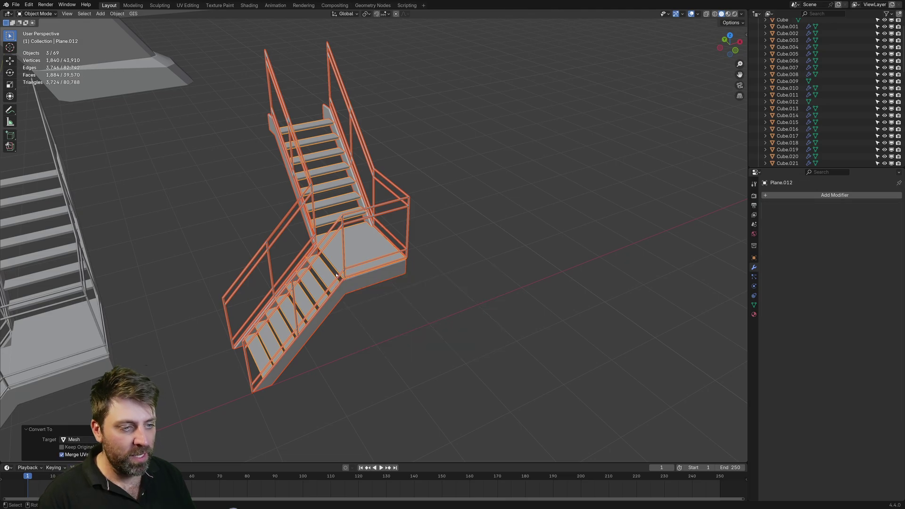
- Join the three converted staircase parts into a single object
key("ctrl+j")
key("ctrl+z")
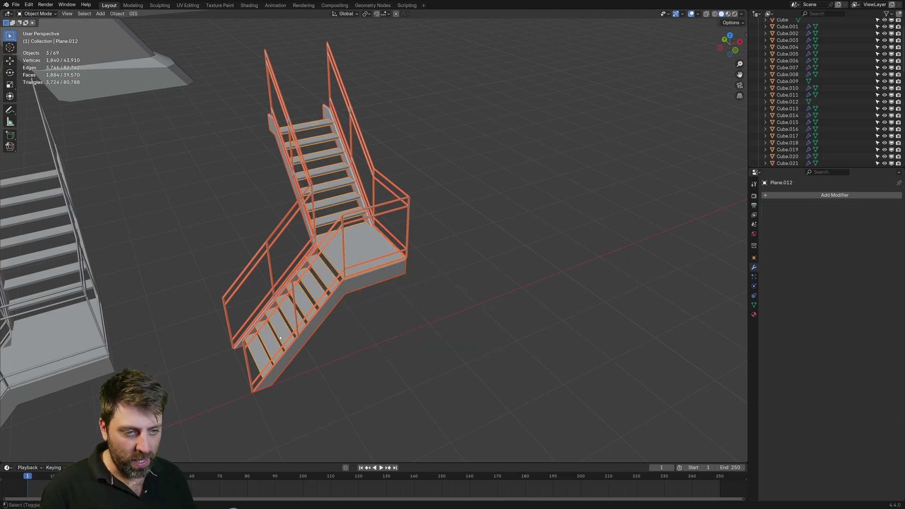
key("ctrl+j")
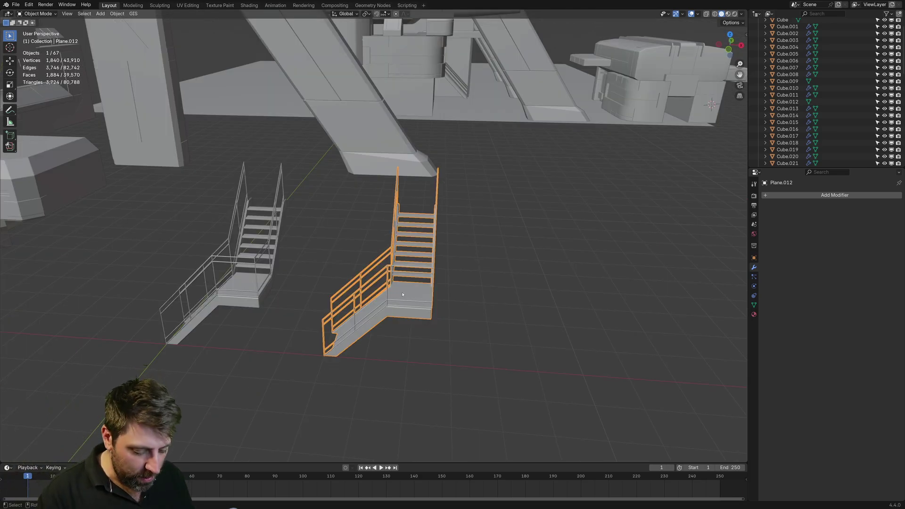
- Show the DreamUV tools in the 3D view's sidebar
key("n")
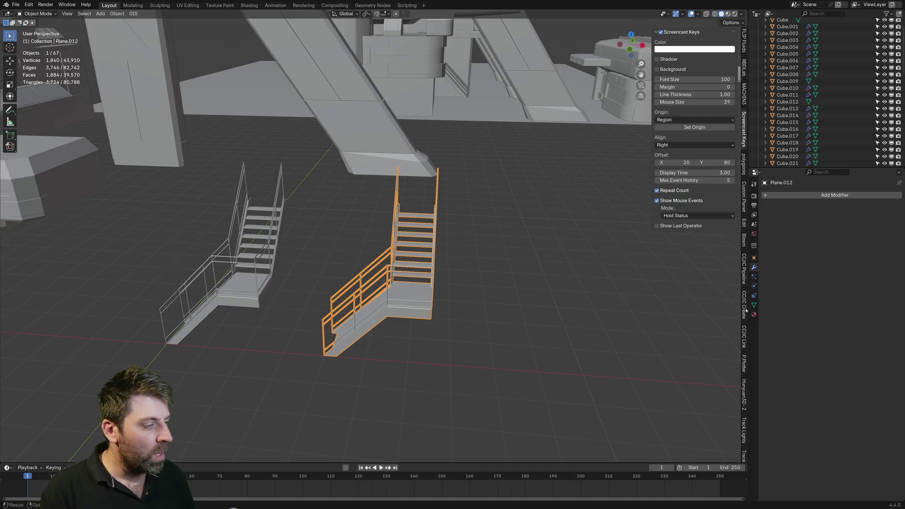
scroll(743, 311, "down", 8)
left_click(743, 393)
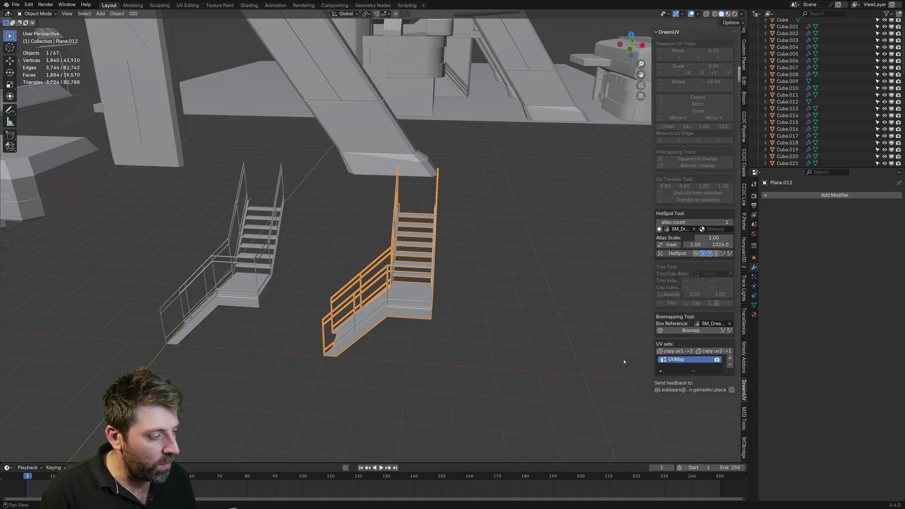
- Switch the viewport to Rendered shading for checking the duplicated staircase under the scene lighting
scroll(340, 114, "down", 8)
left_click(340, 114)
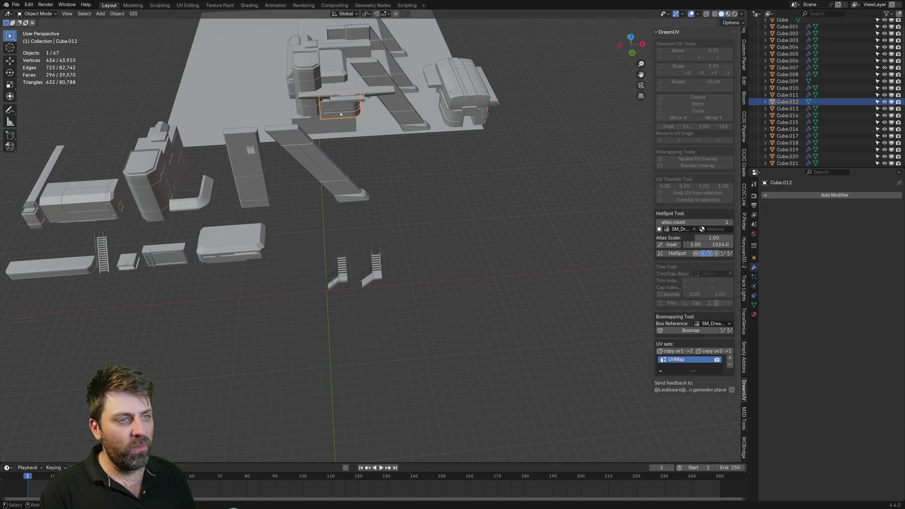
left_click(726, 14)
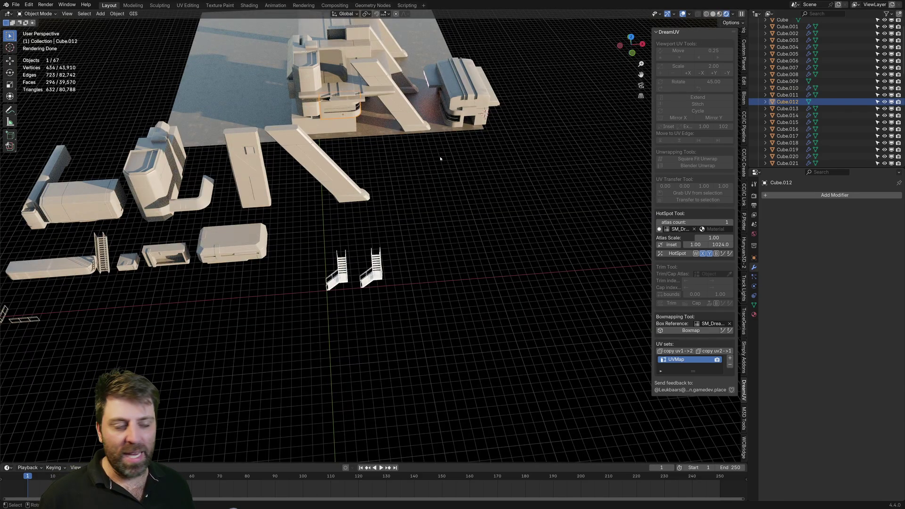
middle_click_drag(427, 309, 480, 265, "shift")
scroll(545, 243, "up", 8)
middle_click_drag(545, 242, 372, 269, "shift")
scroll(372, 269, "up", 3)
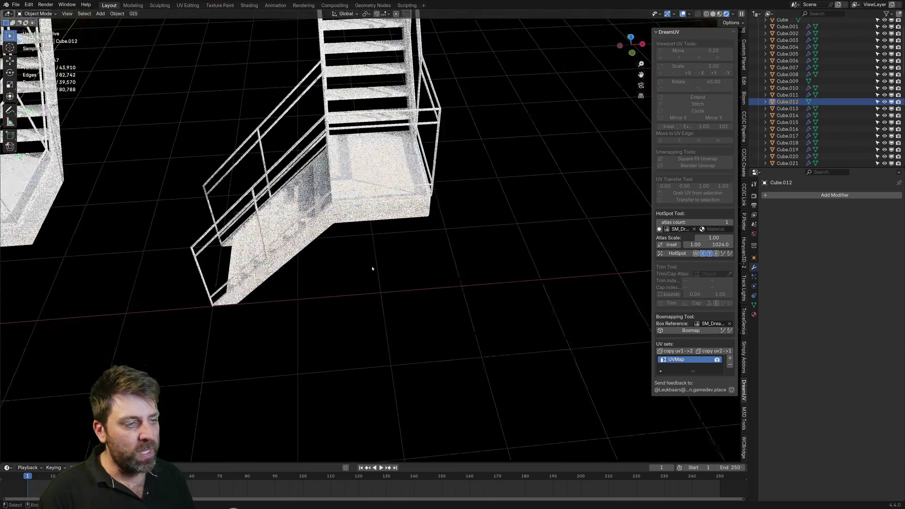
- Assign the existing DreamUV_01_Metal material to the joined staircase, then deselect it
left_click(370, 208)
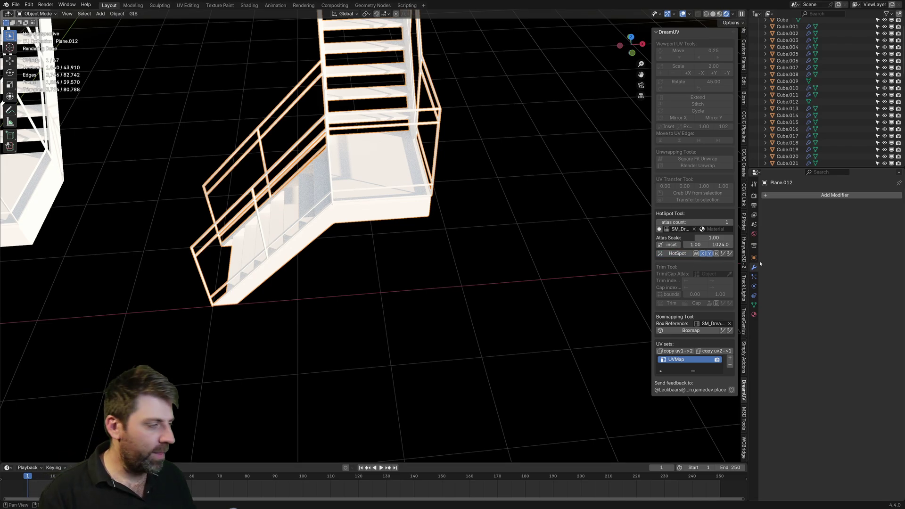
left_click(754, 314)
left_click(765, 258)
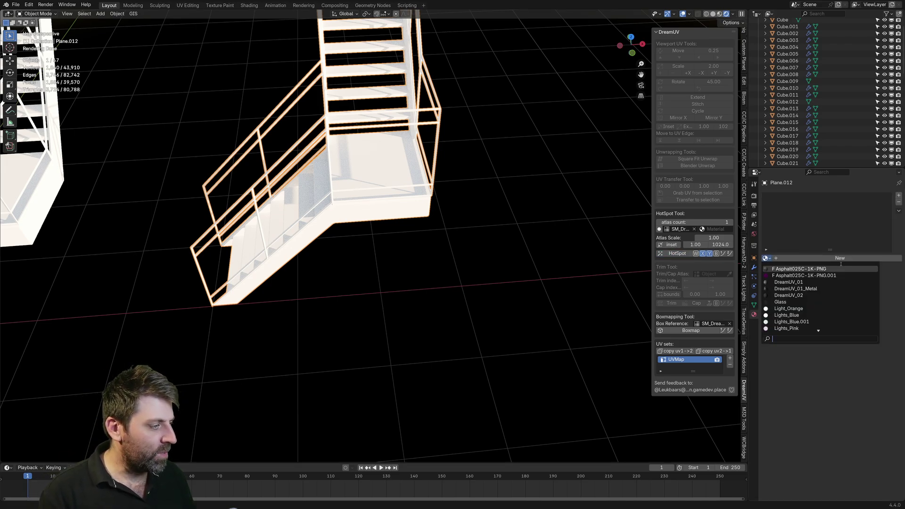
left_click(795, 289)
left_click(408, 287)
- Examine the metal material on the landing, treads and railings up close from several angles
middle_click_drag(385, 257, 415, 260)
scroll(371, 300, "up", 6)
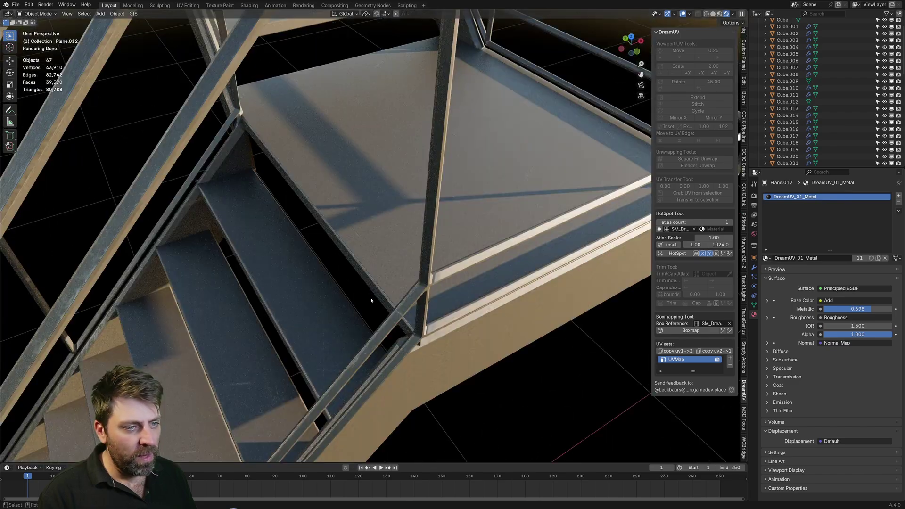
middle_click_drag(300, 379, 236, 166)
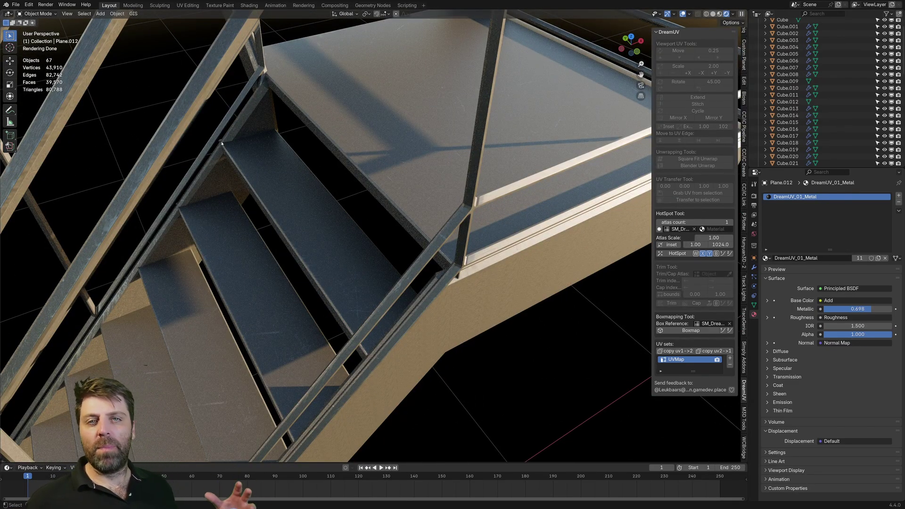
middle_click_drag(214, 146, 80, 233)
scroll(80, 233, "up", 5)
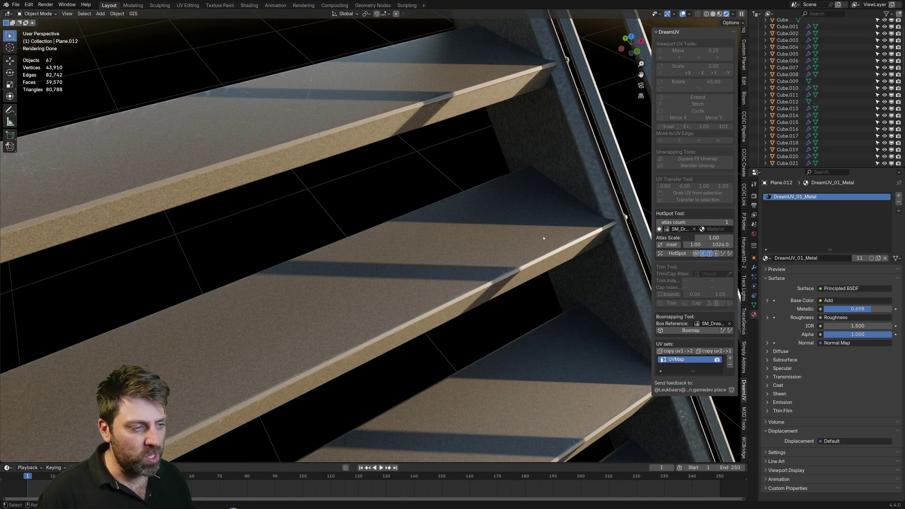
scroll(372, 317, "down", 10)
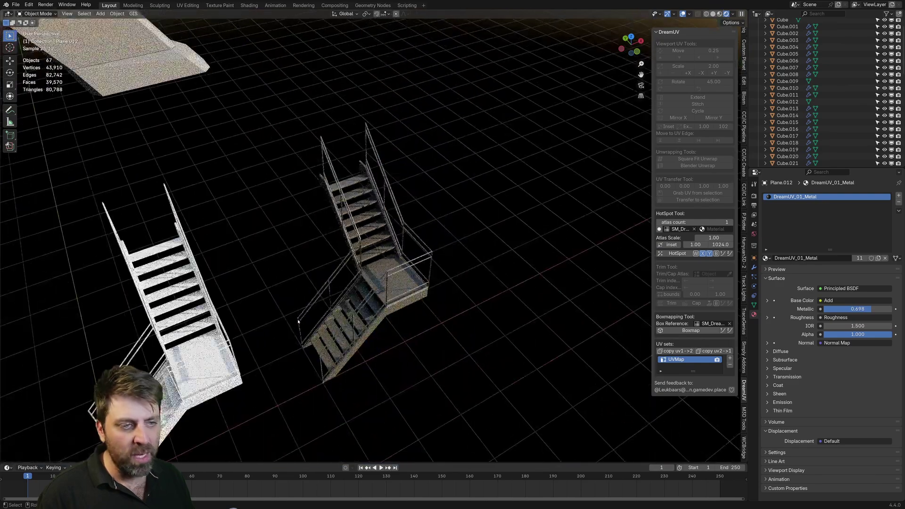
- Open the Shading workspace and examine the metal material's Roughness texture, DreamUV_Building_02_Roughness.png
left_click(249, 5)
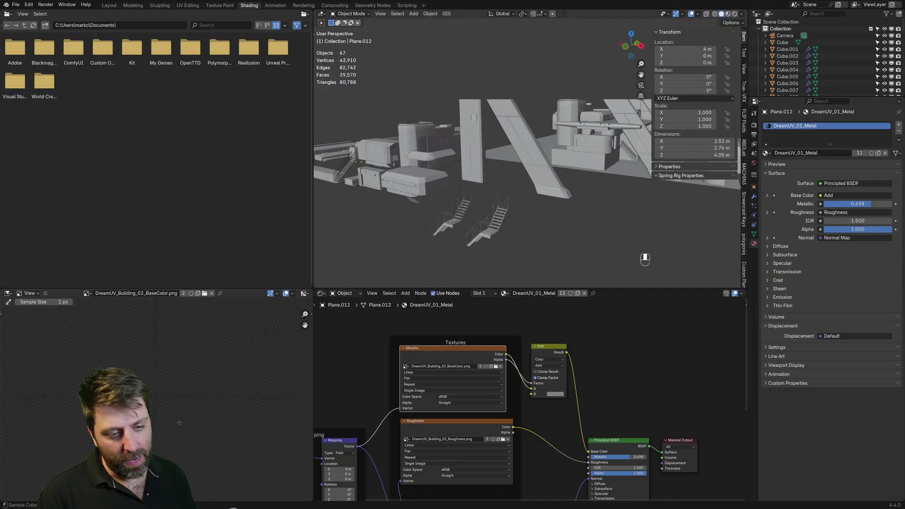
left_click(477, 427)
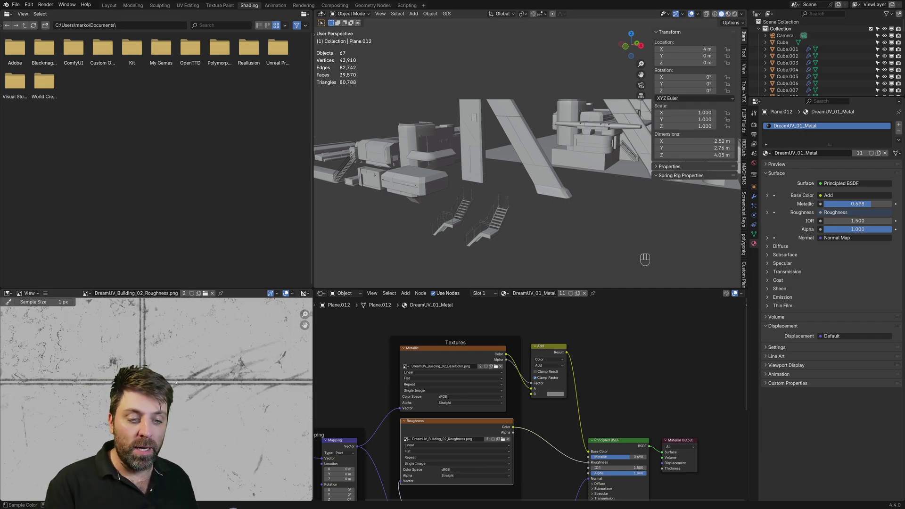
scroll(190, 390, "down", 10)
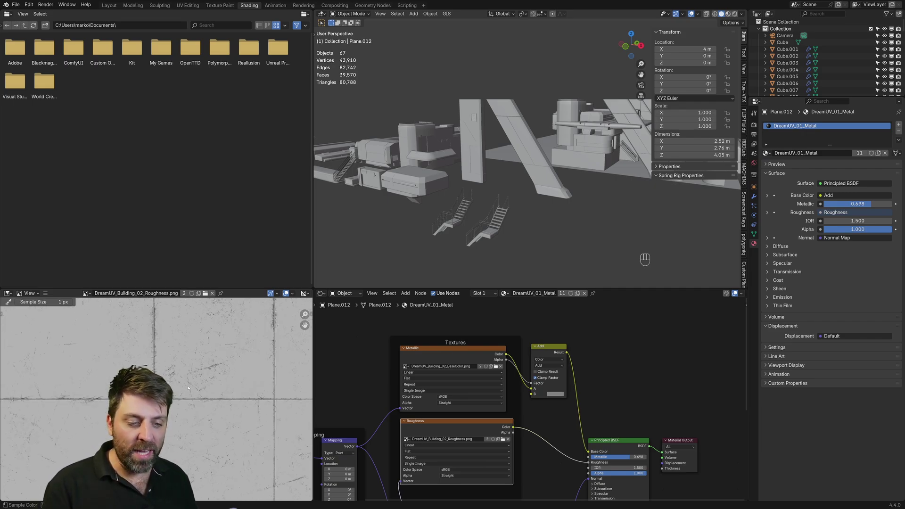
scroll(191, 391, "up", 5)
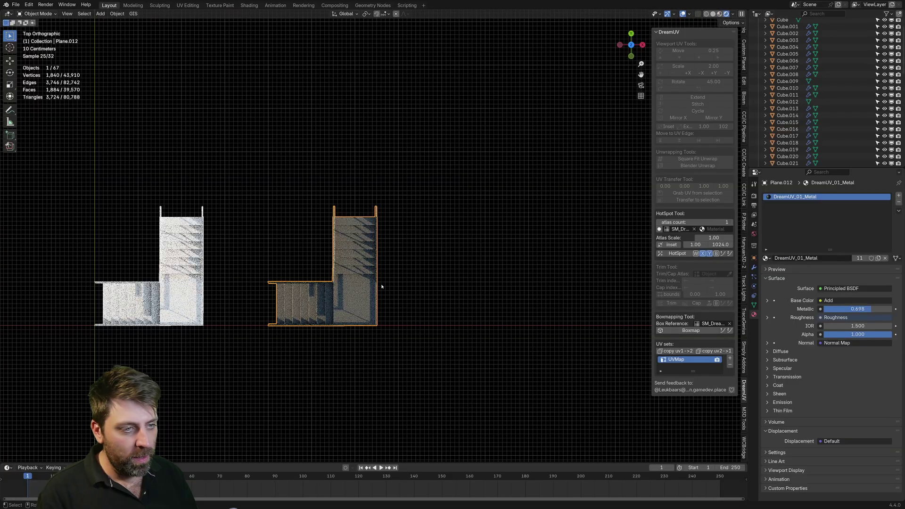
- Move the textured staircase from the origin area into the building scene in top view
scroll(392, 297, "down", 6)
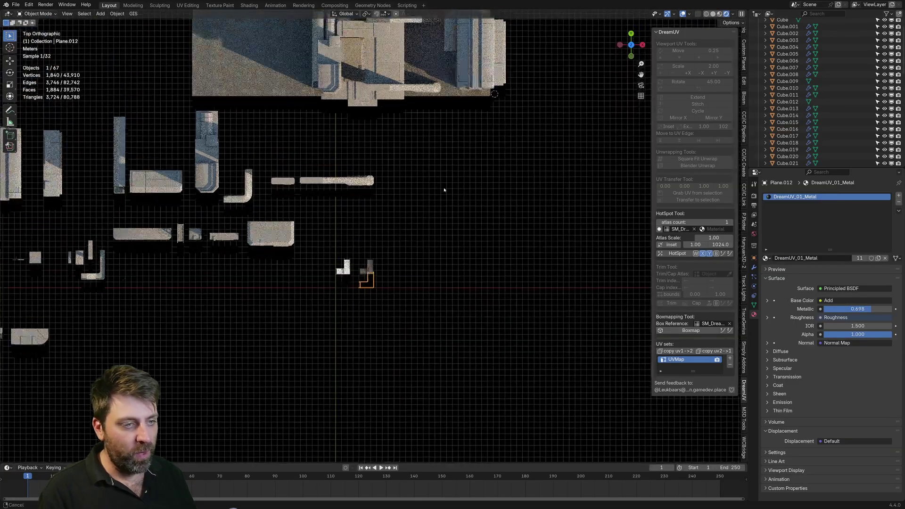
key("g")
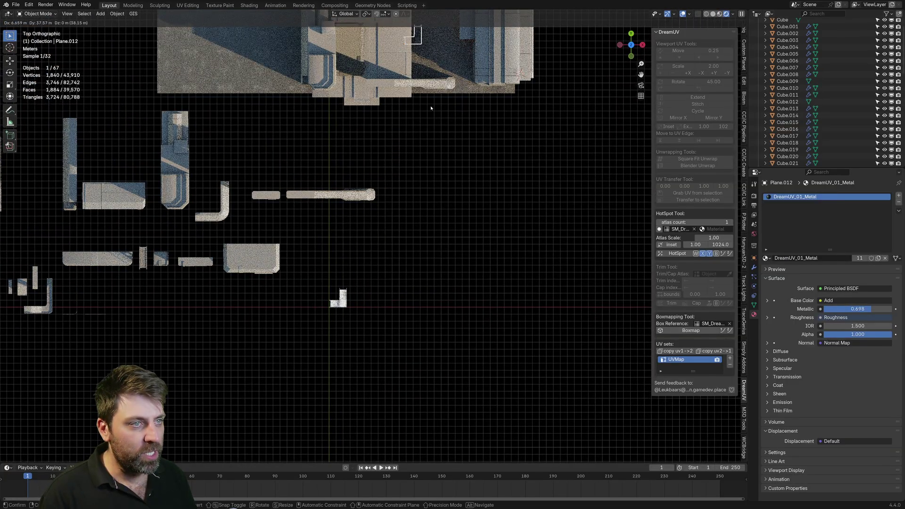
left_click(427, 125)
middle_click_drag(419, 179, 415, 298, "shift")
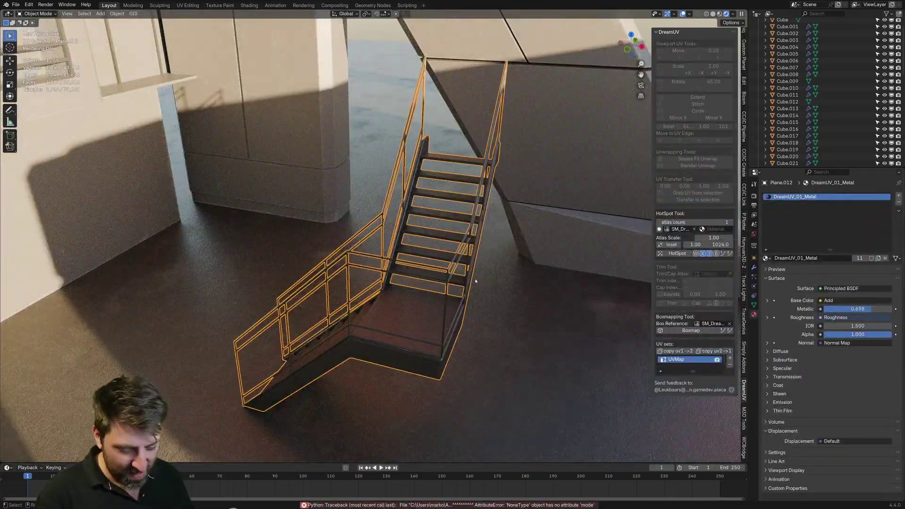
- Rotate the staircase 90° about Z and move it horizontally, with Z locked, toward the building's corner
type("rz")
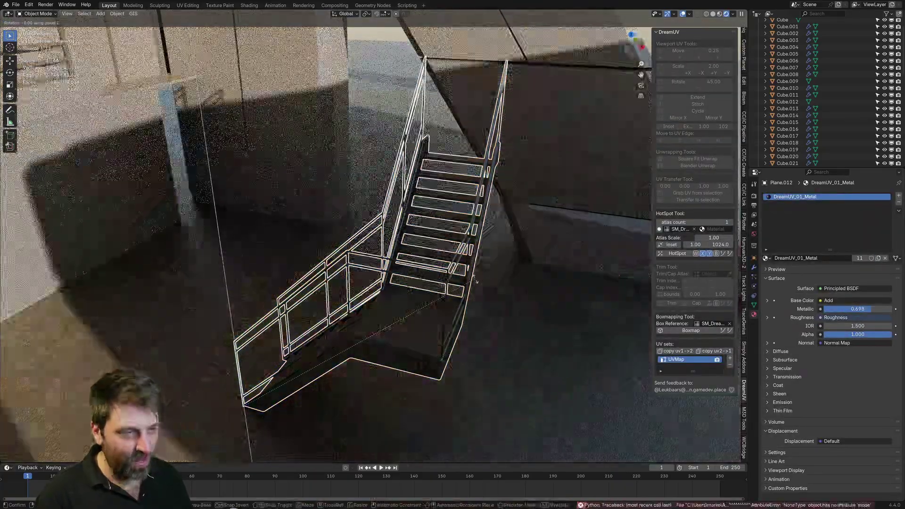
type("90")
key("Return")
key("g")
key("shift+z")
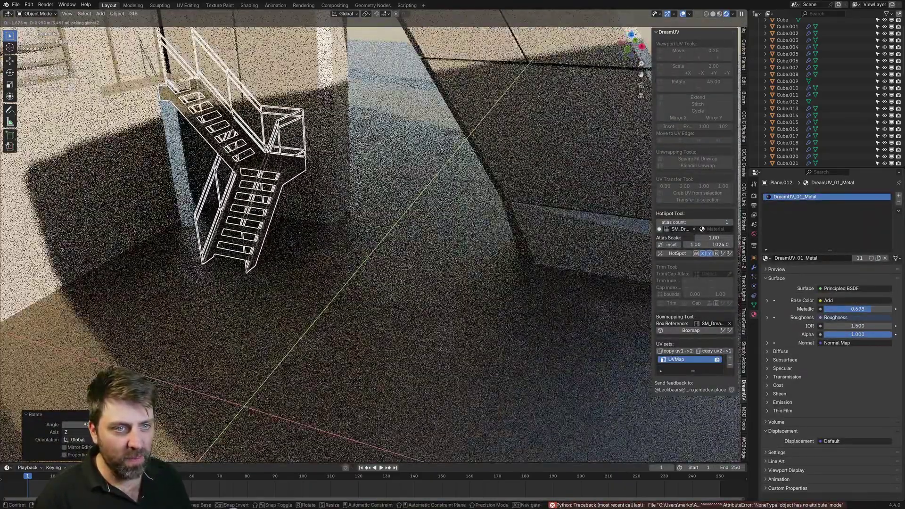
left_click(654, 377)
- Slide the staircase along Y into place beside the building wall, then select the ground plane
middle_click_drag(655, 377, 543, 360)
left_click(589, 347)
left_click(500, 304)
key("g")
key("y")
left_click(560, 363)
left_click(561, 362)
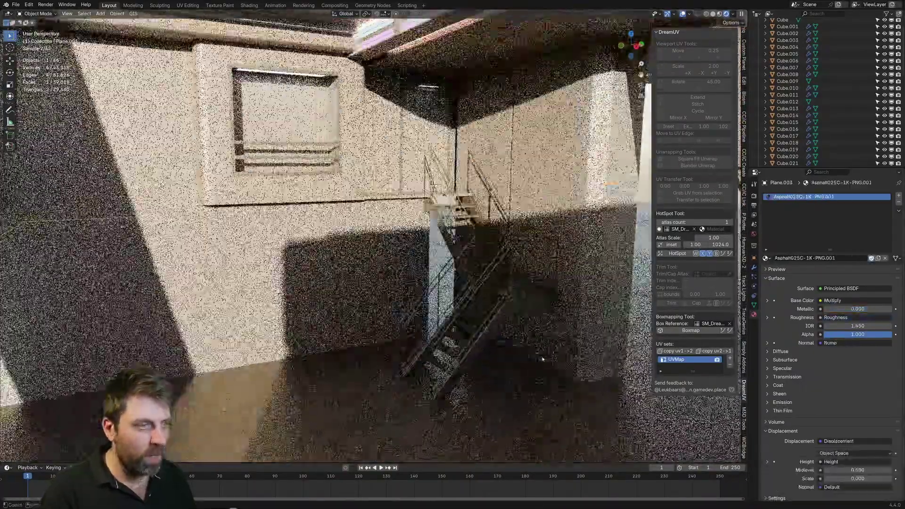